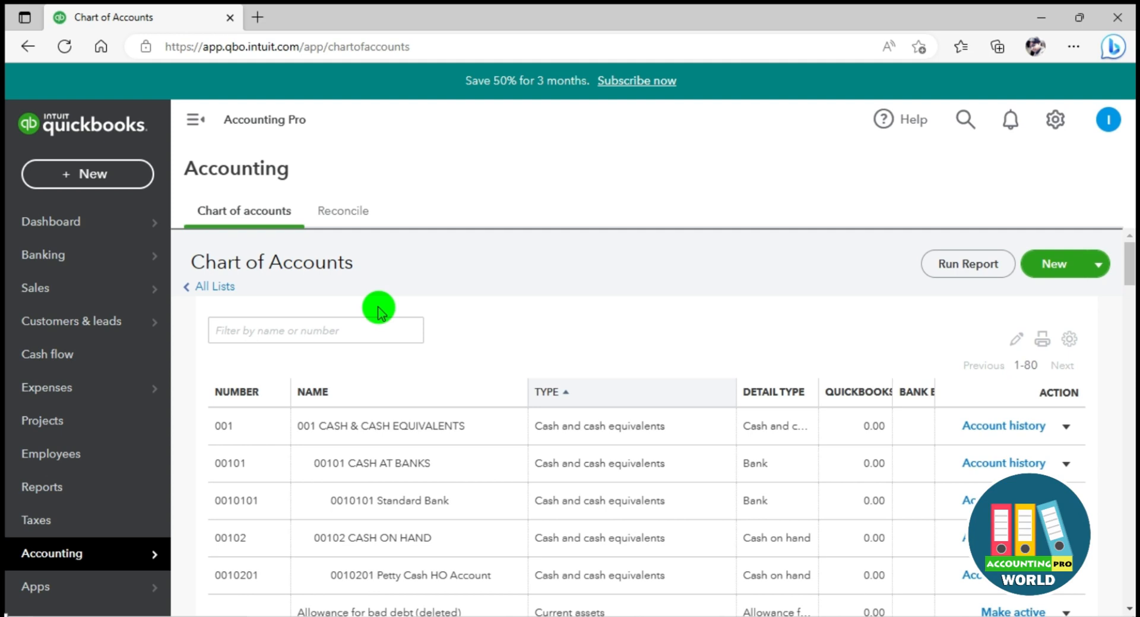
Open a new account form with the navigation collapsed, examine its type, name, number, sub-account and save options, and discard it
left_click(196, 120)
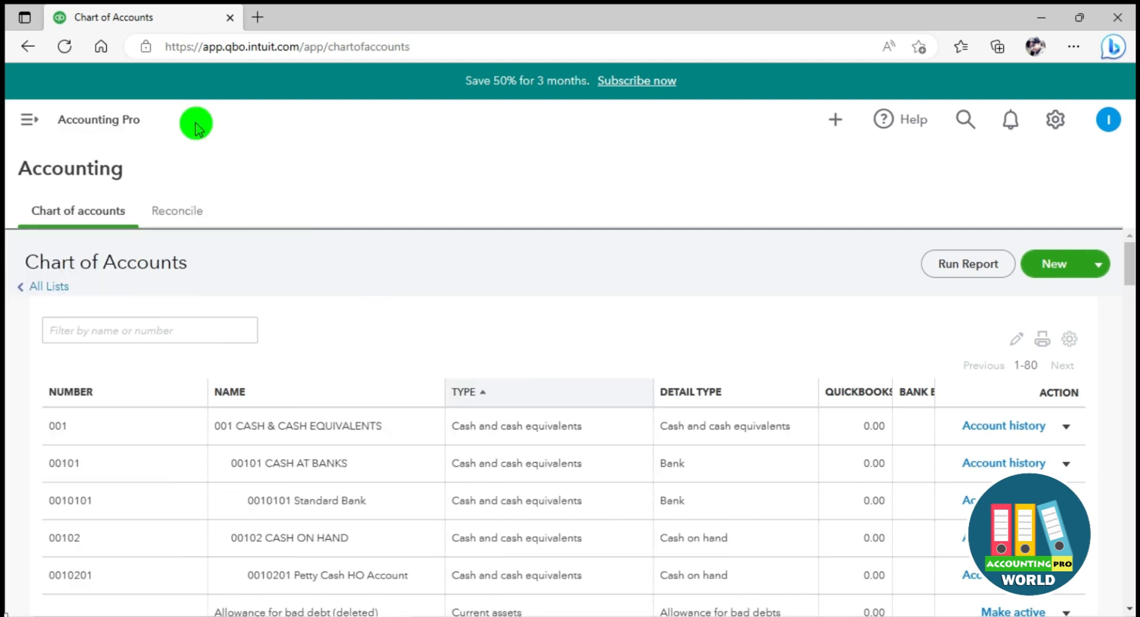
left_click(1044, 265)
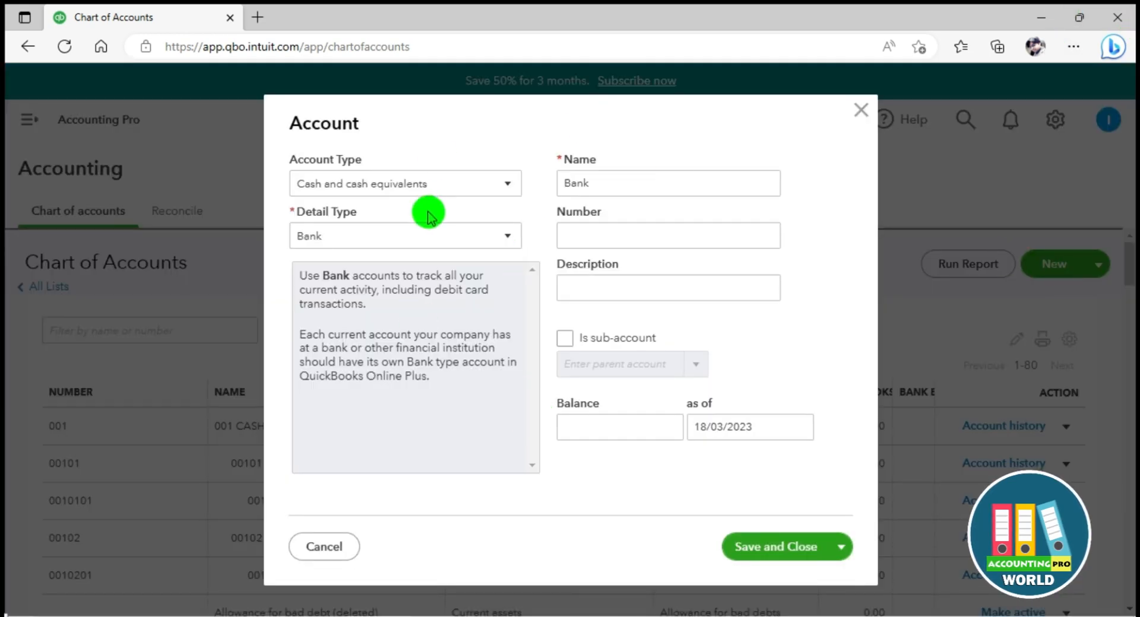
left_click(430, 183)
left_click(450, 237)
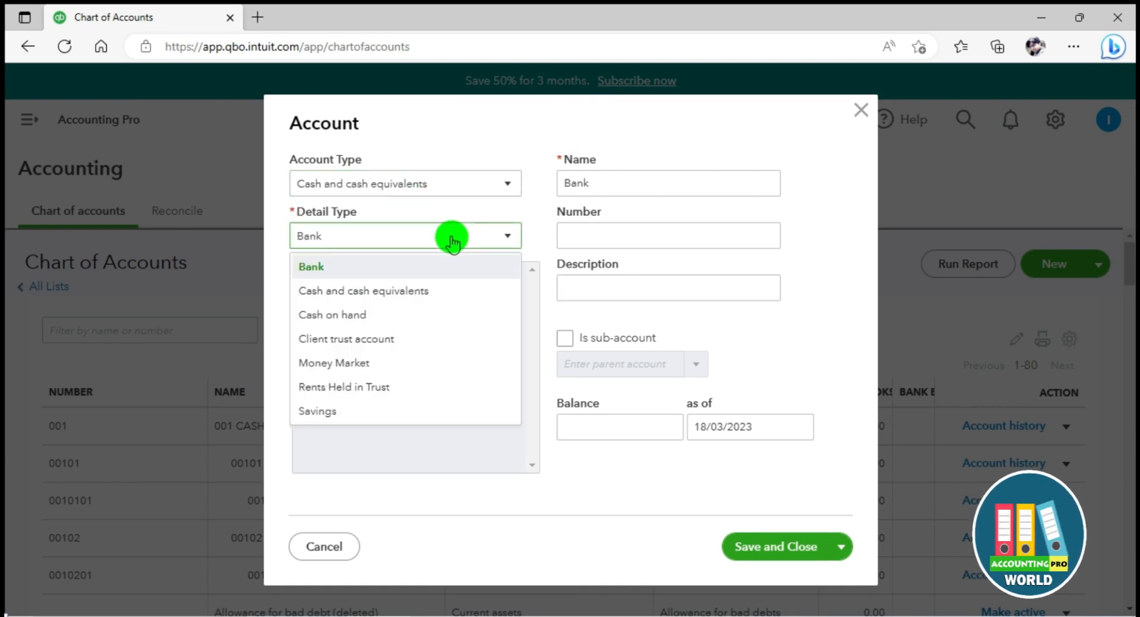
left_click(450, 237)
left_click(615, 190)
left_click(623, 234)
left_click(625, 286)
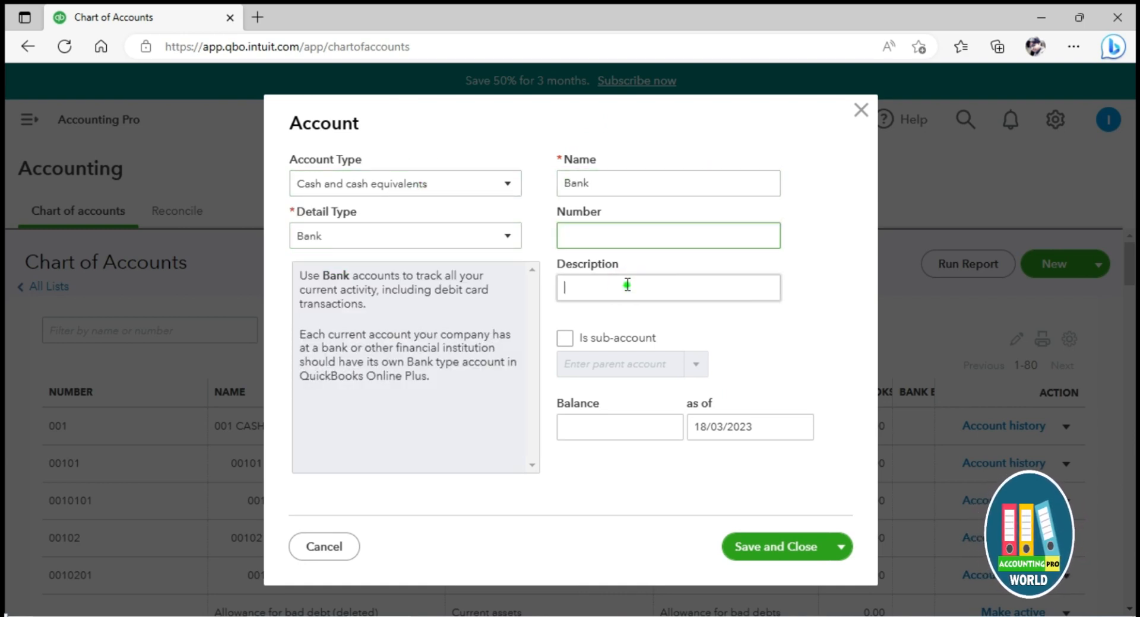
left_click(565, 339)
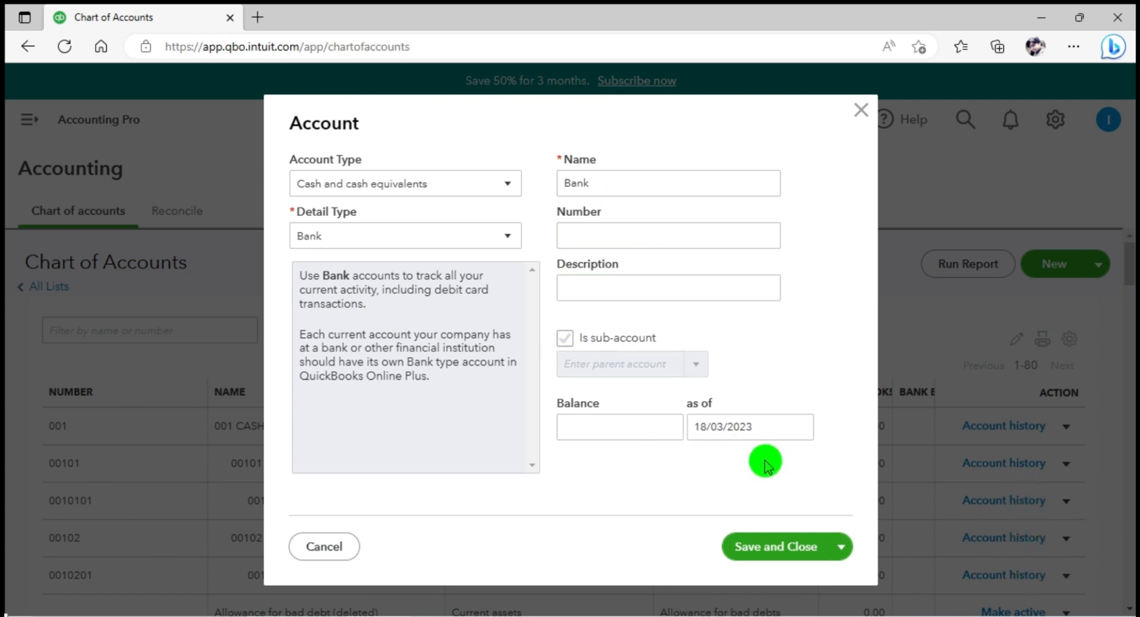
left_click(841, 548)
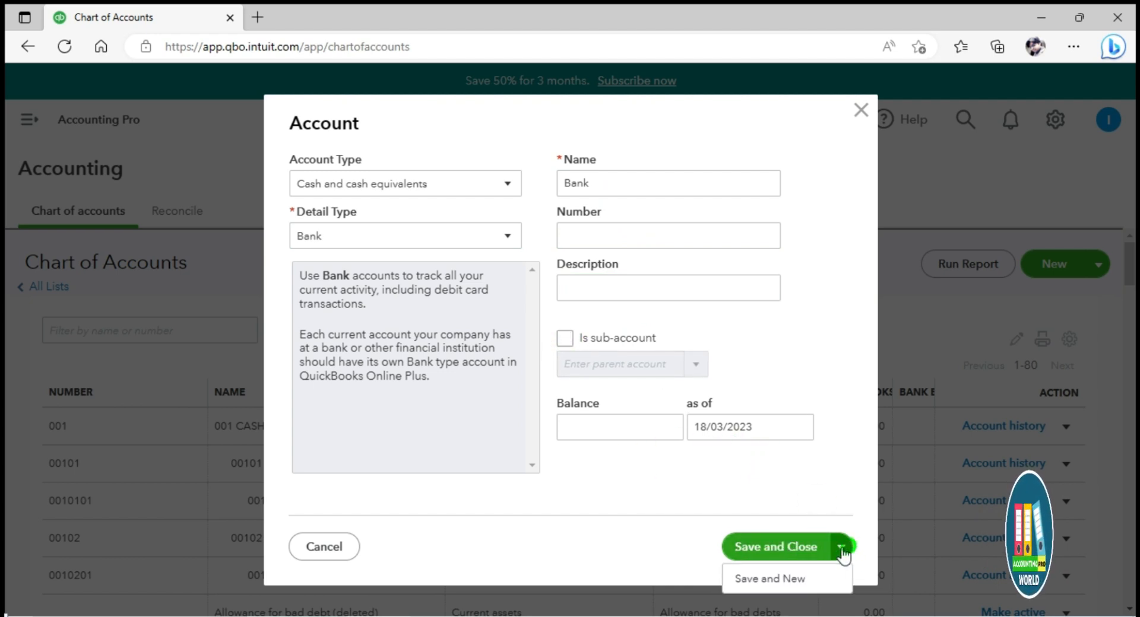
left_click(309, 545)
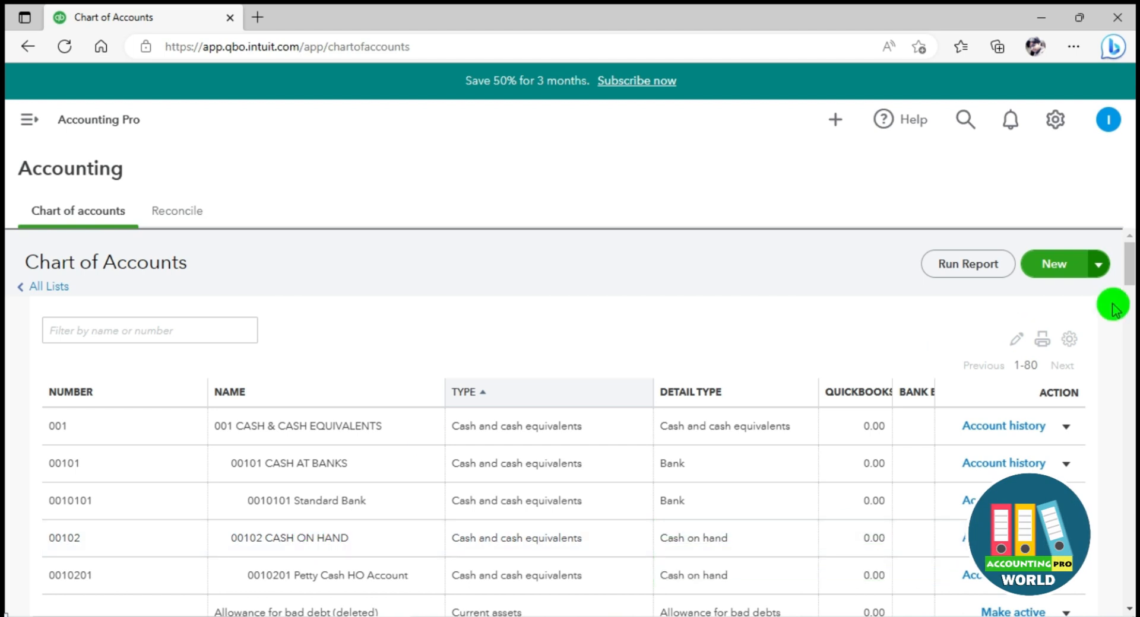
Open the account import page from the chart of accounts and check the accepted upload formats
left_click(1100, 266)
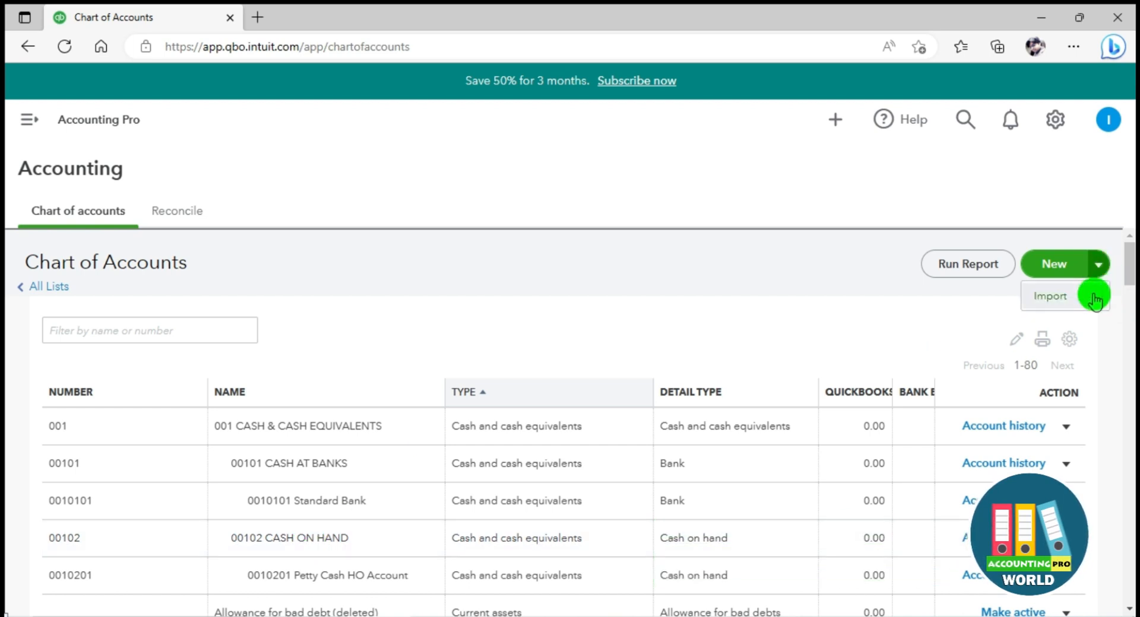
left_click(1049, 306)
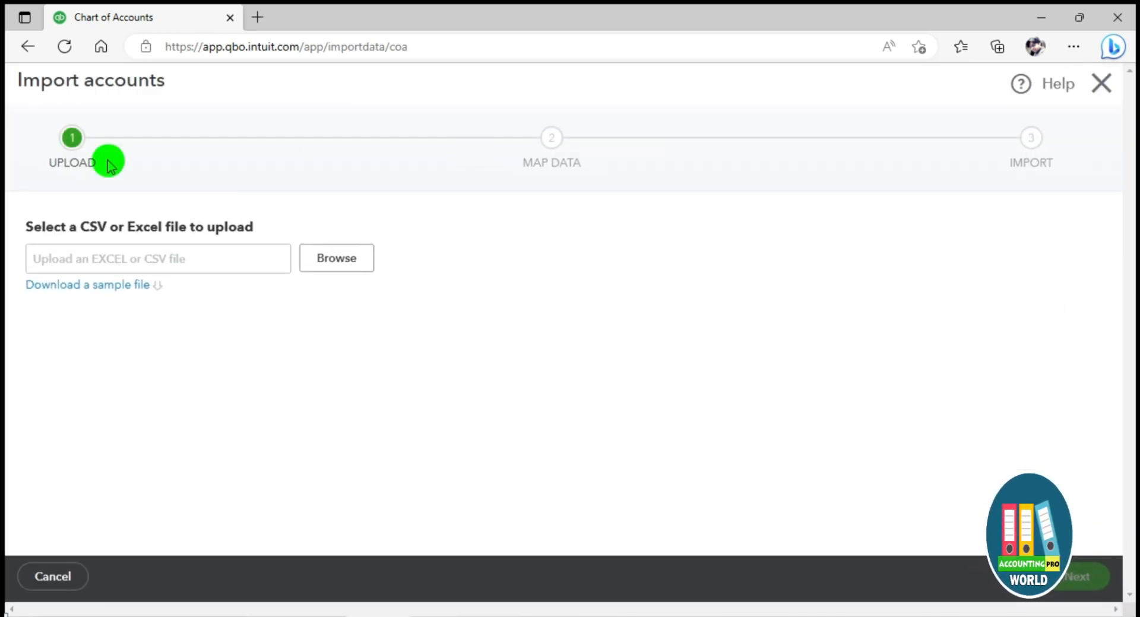
left_click_drag(25, 227, 117, 230)
left_click(256, 234)
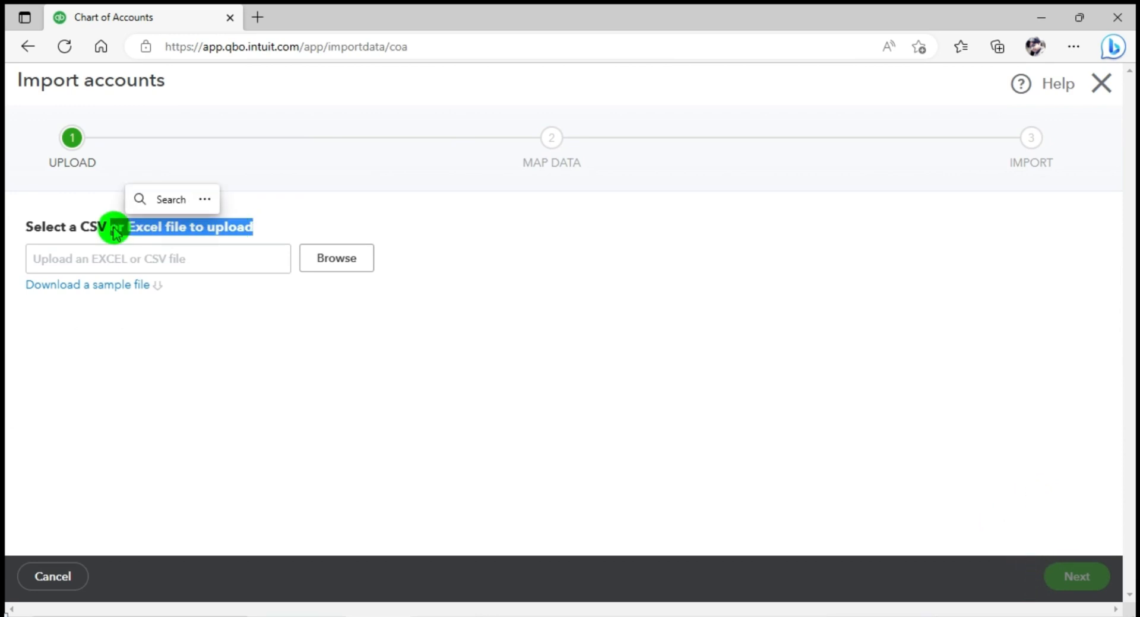
left_click(114, 229)
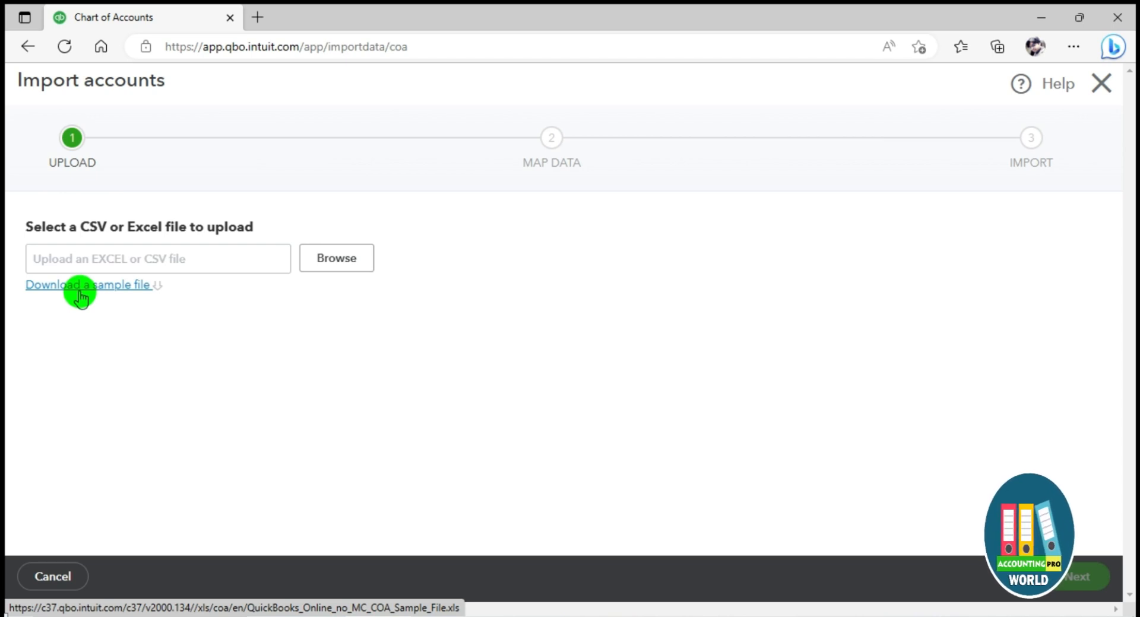
Download the sample import file for accounts and open it in Excel
left_click(81, 291)
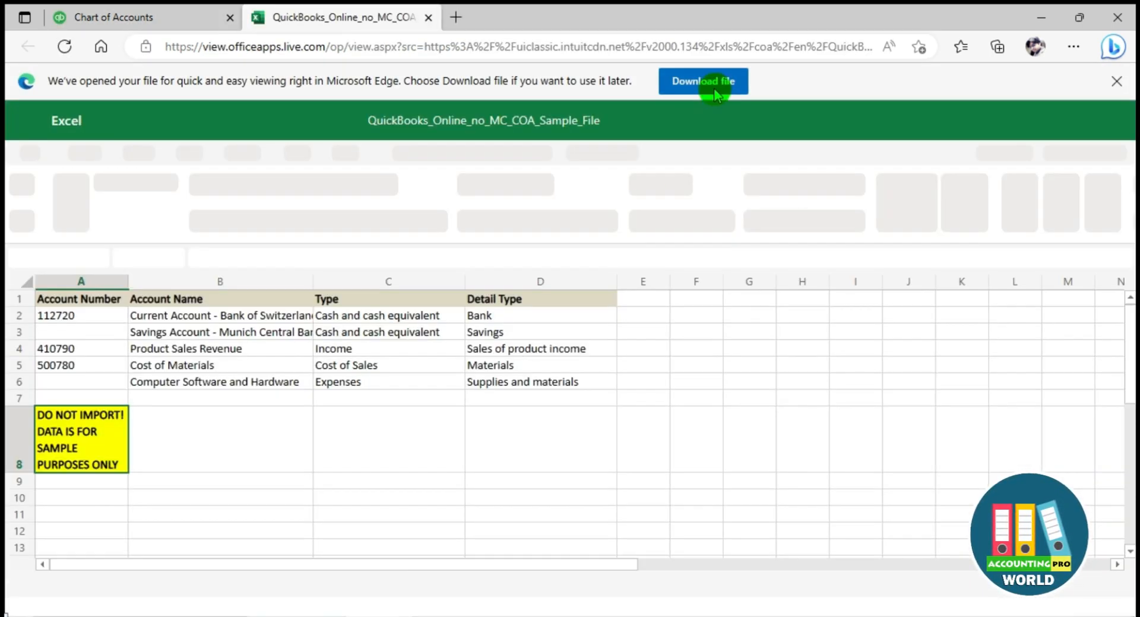
left_click(716, 95)
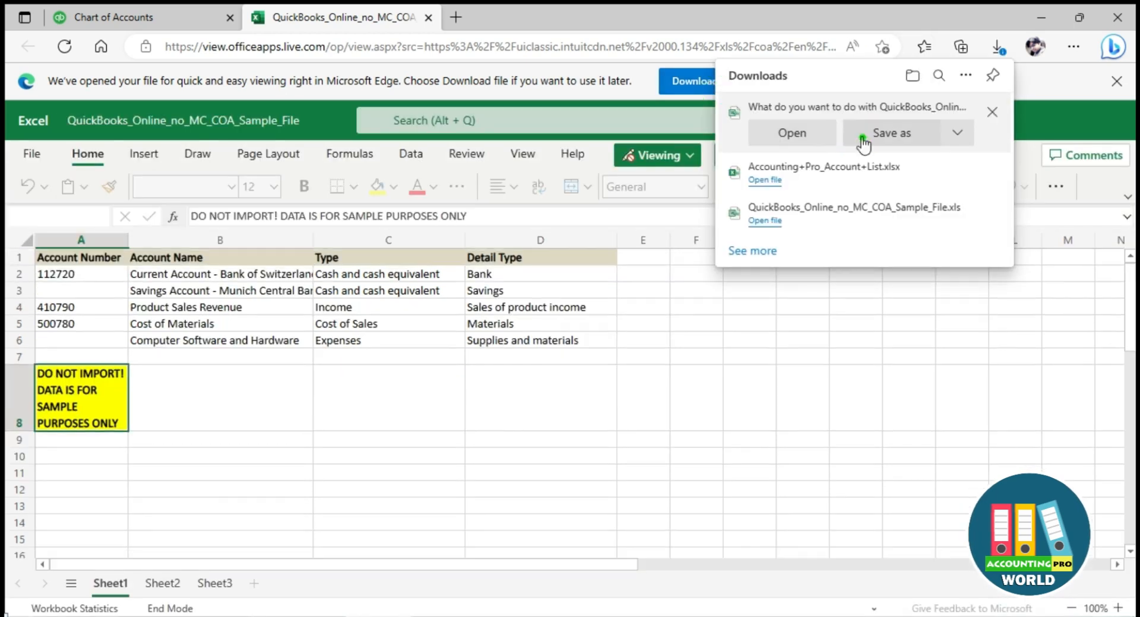
left_click(862, 139)
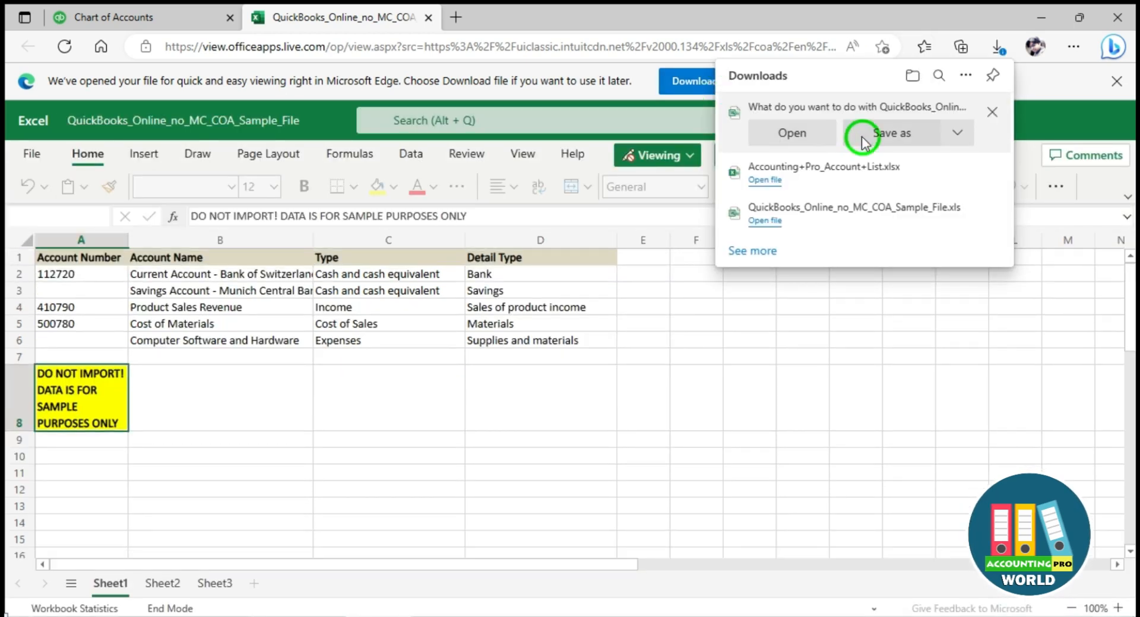
left_click(1003, 418)
left_click(764, 115)
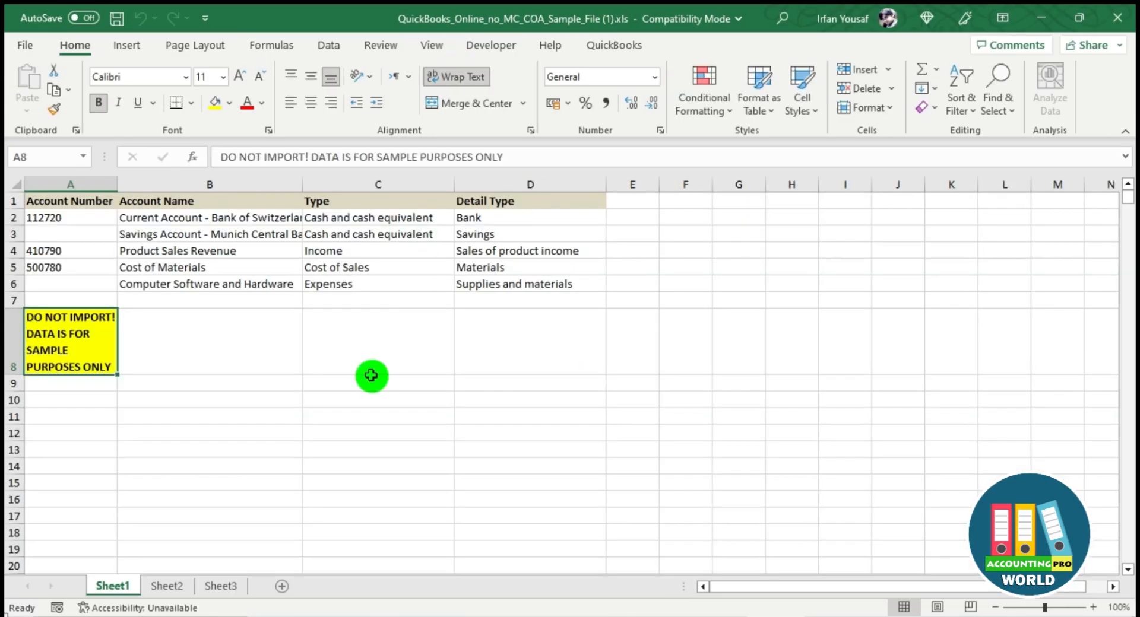
Widen the Account Name column so the full sample names fit
left_click(370, 380)
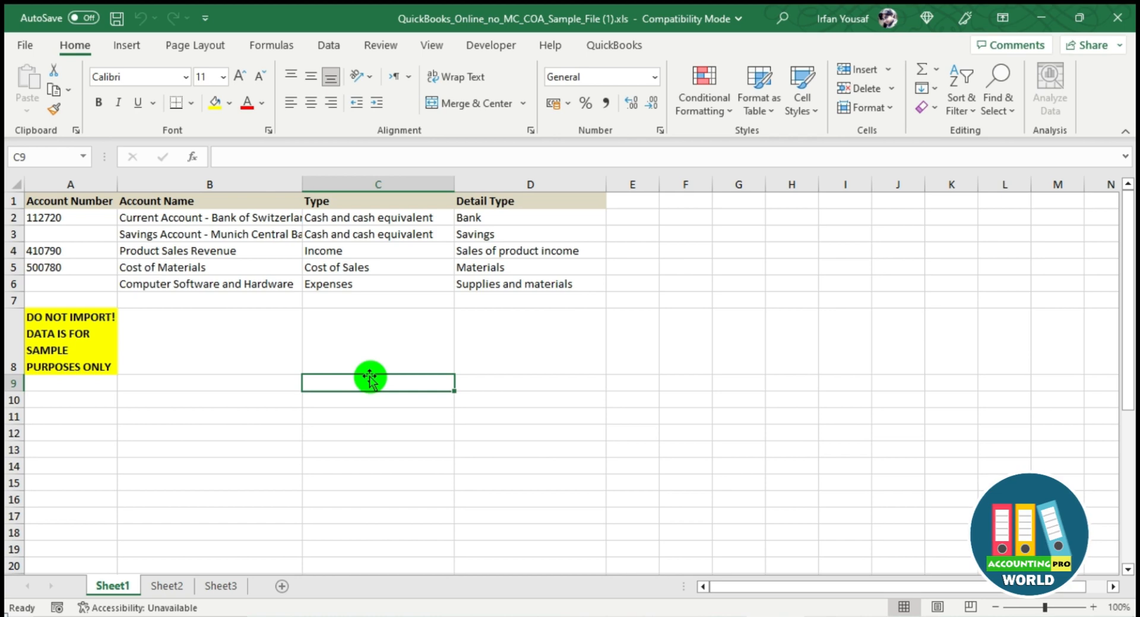
left_click_drag(302, 184, 420, 185)
left_click_drag(420, 185, 334, 184)
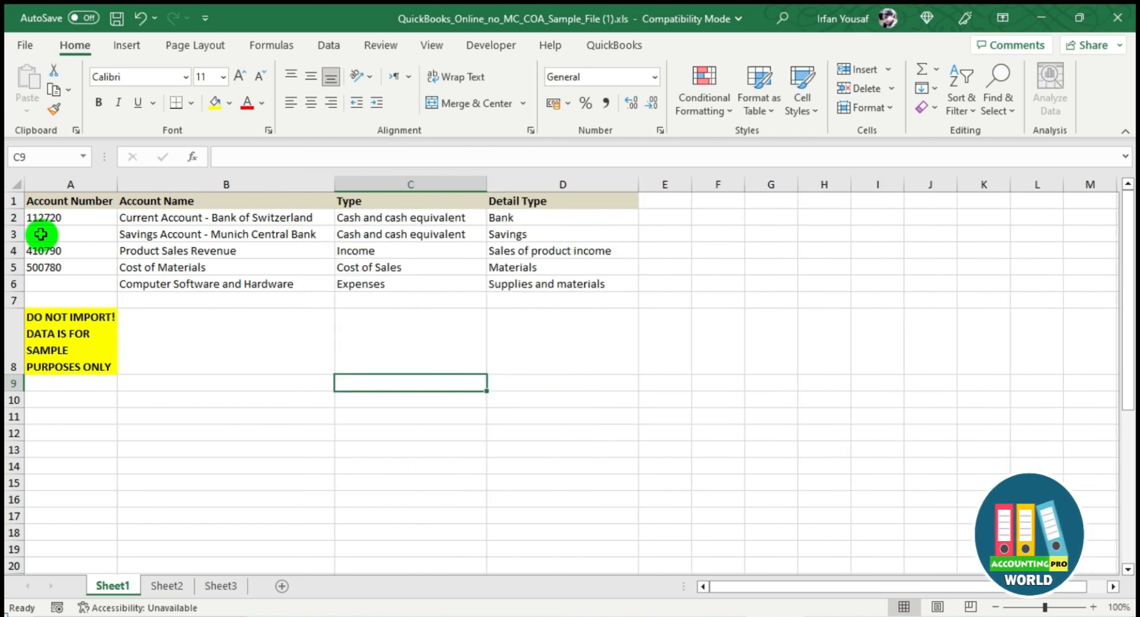
Examine the four column headers and the sample account number and detail type entries at 160% zoom
left_click(48, 203)
left_click(155, 201)
left_click(377, 202)
left_click(544, 206)
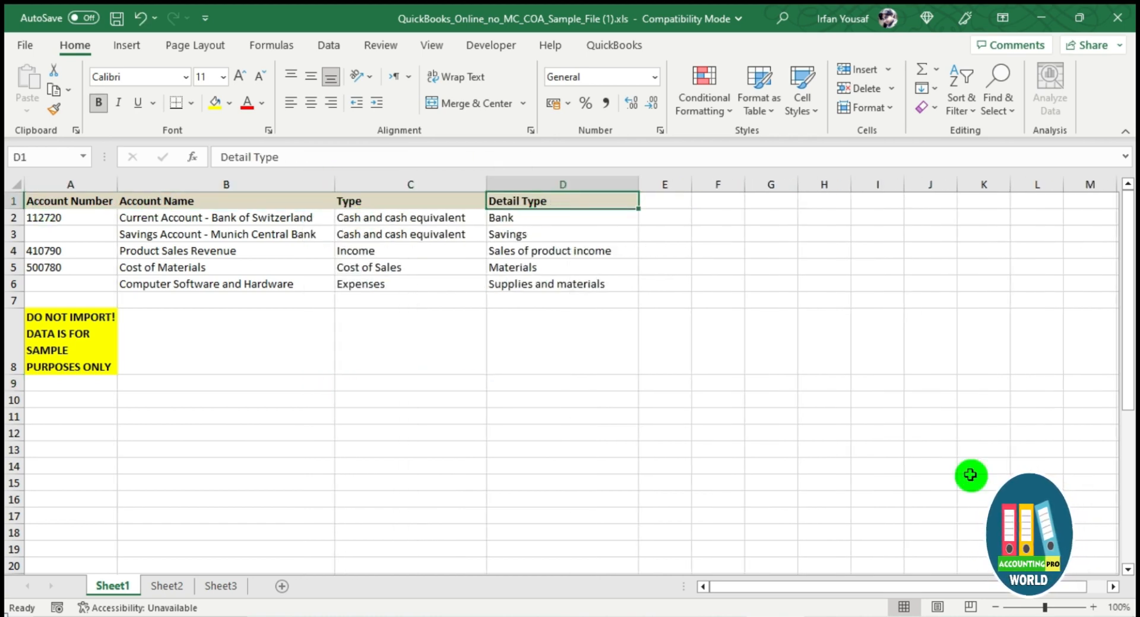
left_click(1095, 610)
left_click(1095, 610)
left_click(1095, 610)
left_click(1095, 610)
left_click(1095, 610)
left_click(1095, 609)
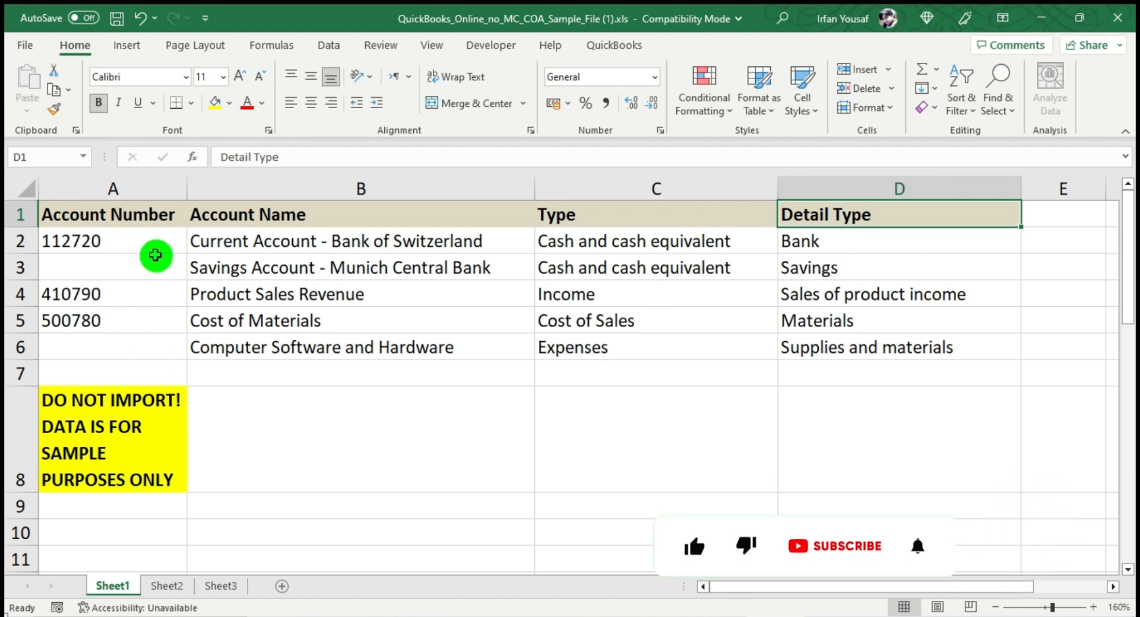
left_click_drag(150, 241, 137, 348)
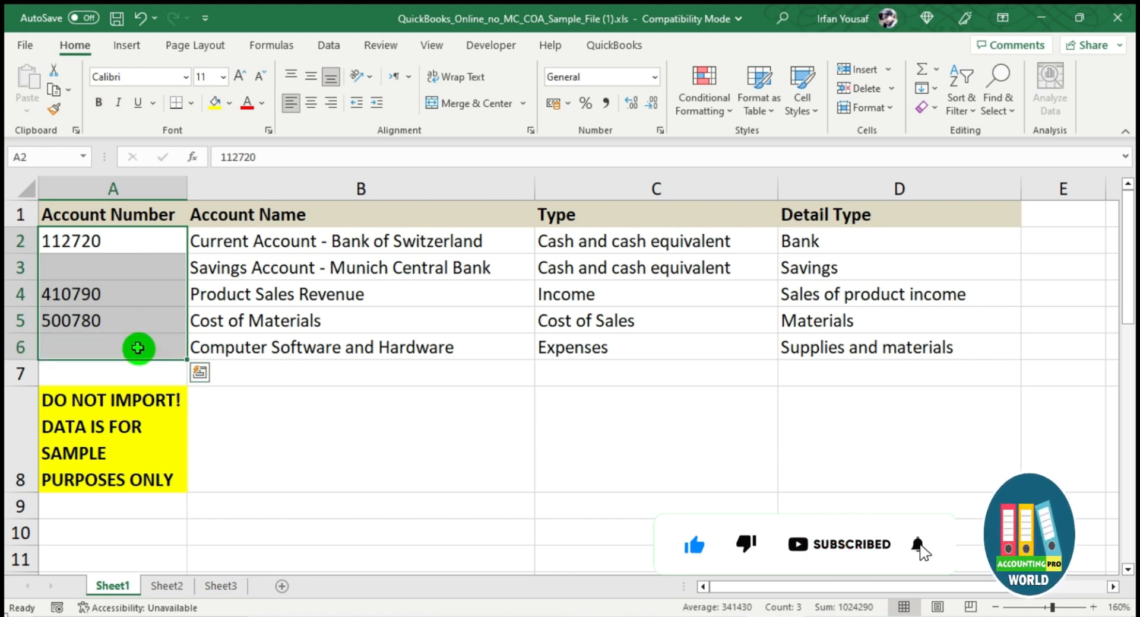
left_click_drag(819, 241, 833, 356)
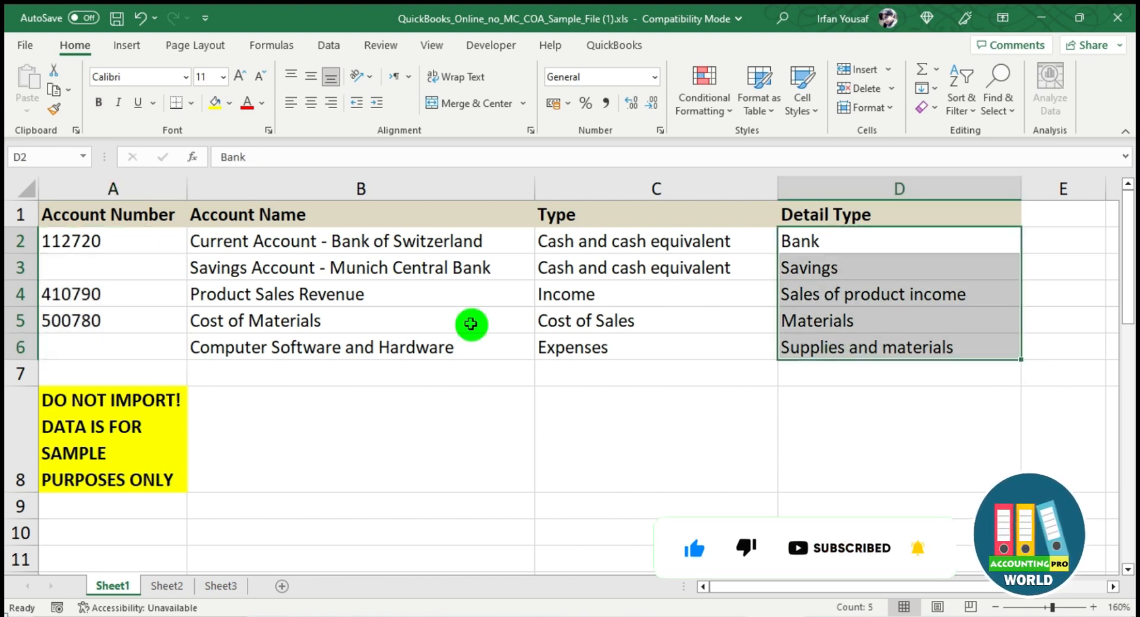
Delete rows 7 and 8, which hold the yellow do-not-import note
left_click_drag(18, 373, 18, 450)
right_click(18, 450)
left_click(62, 319)
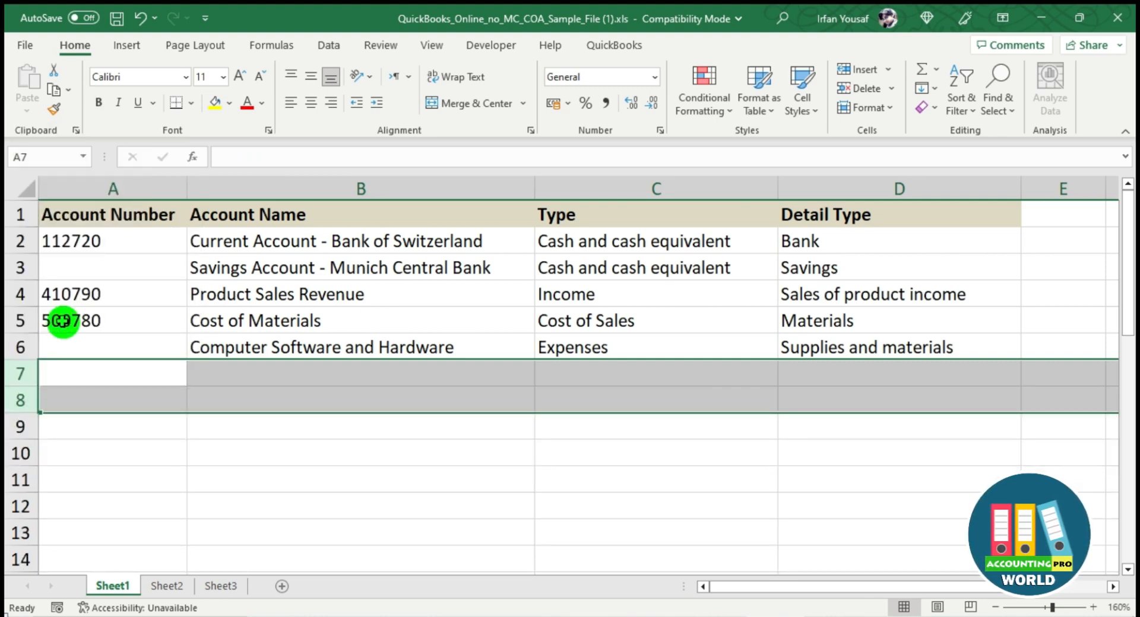
Clear the sample account names in B2:B6 and the sample account numbers in A2:A5
left_click(142, 243)
left_click_drag(224, 244, 240, 347)
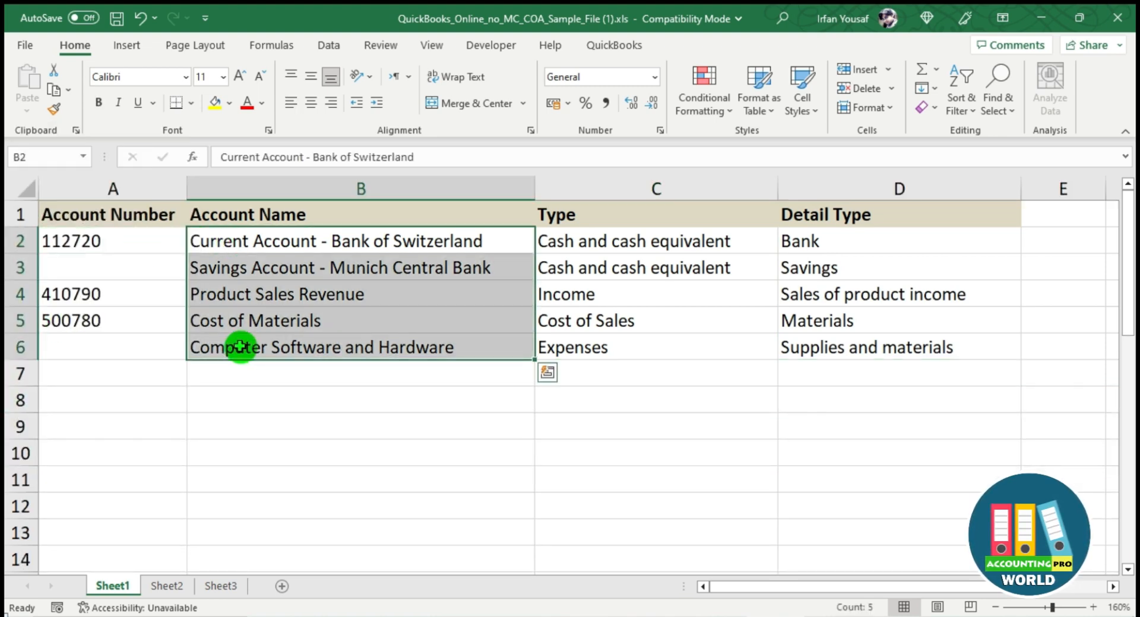
key("Delete")
key("Right")
key("Left")
key("Left")
key("ctrl+shift+Down")
key("ctrl+shift+Down")
key("Delete")
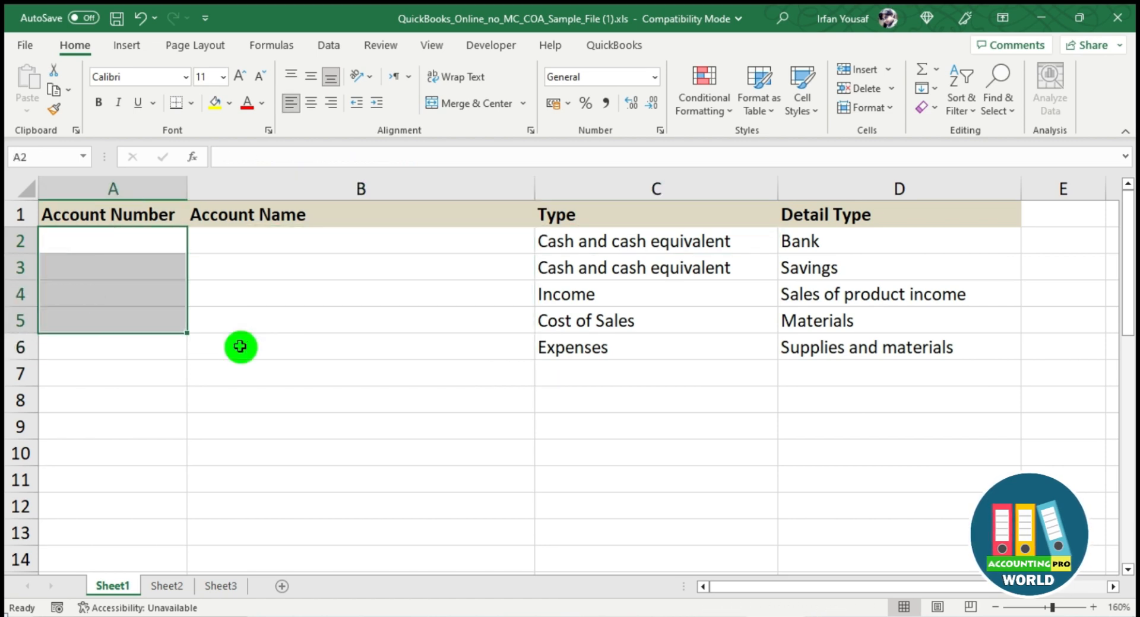
key("Right")
key("Right")
key("Up")
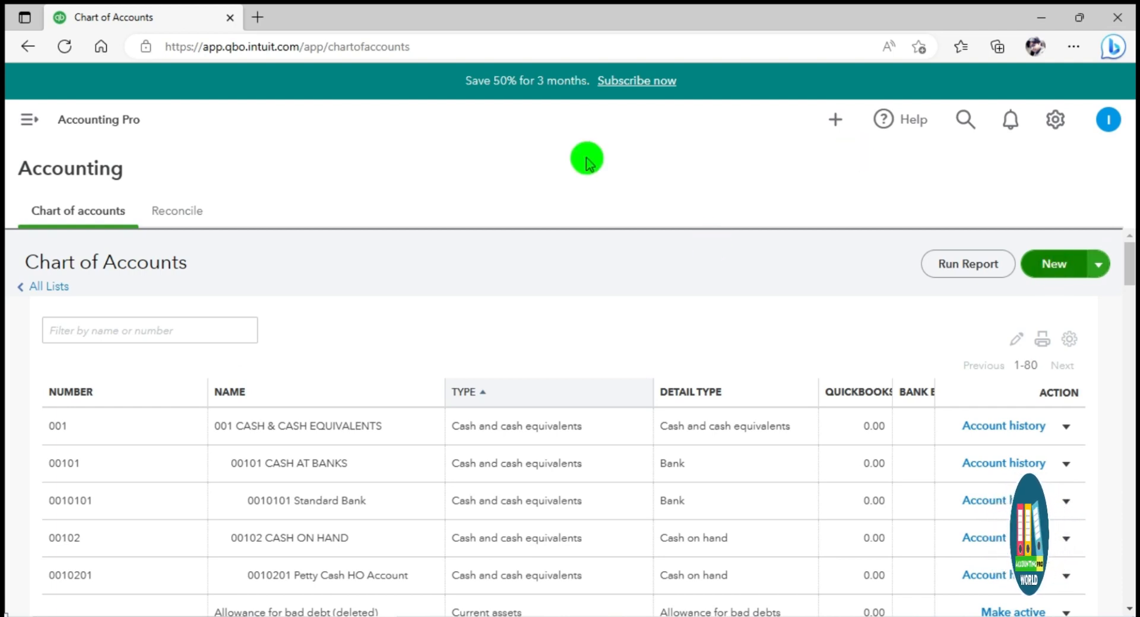
Switch to QuickBooks, open a new account form, and review its available detail types and account types
left_click(1099, 272)
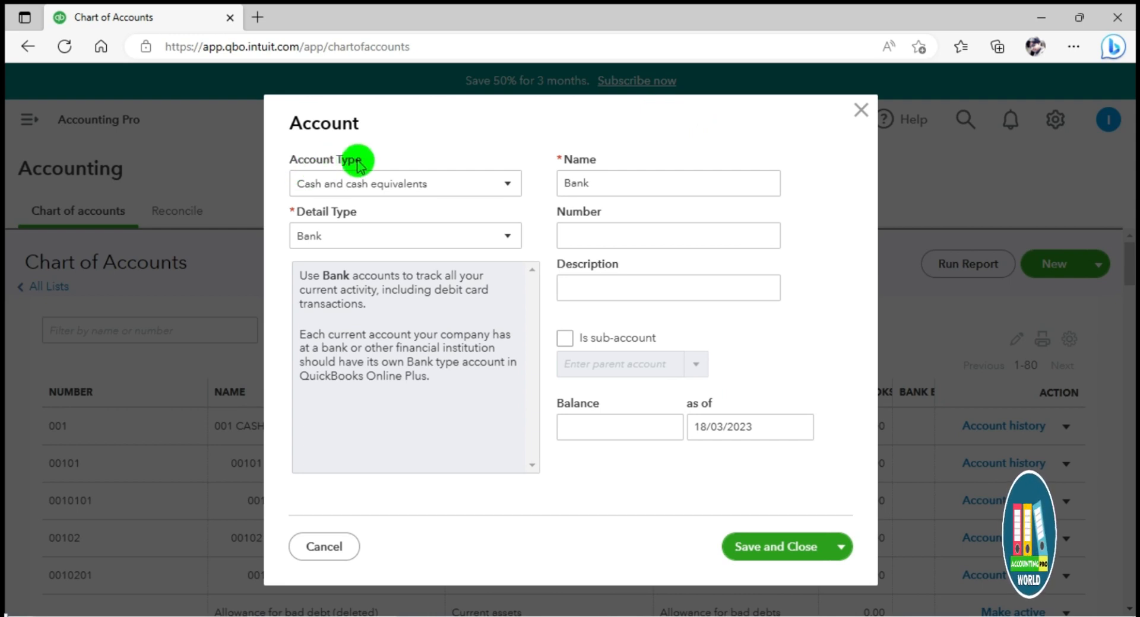
left_click(508, 237)
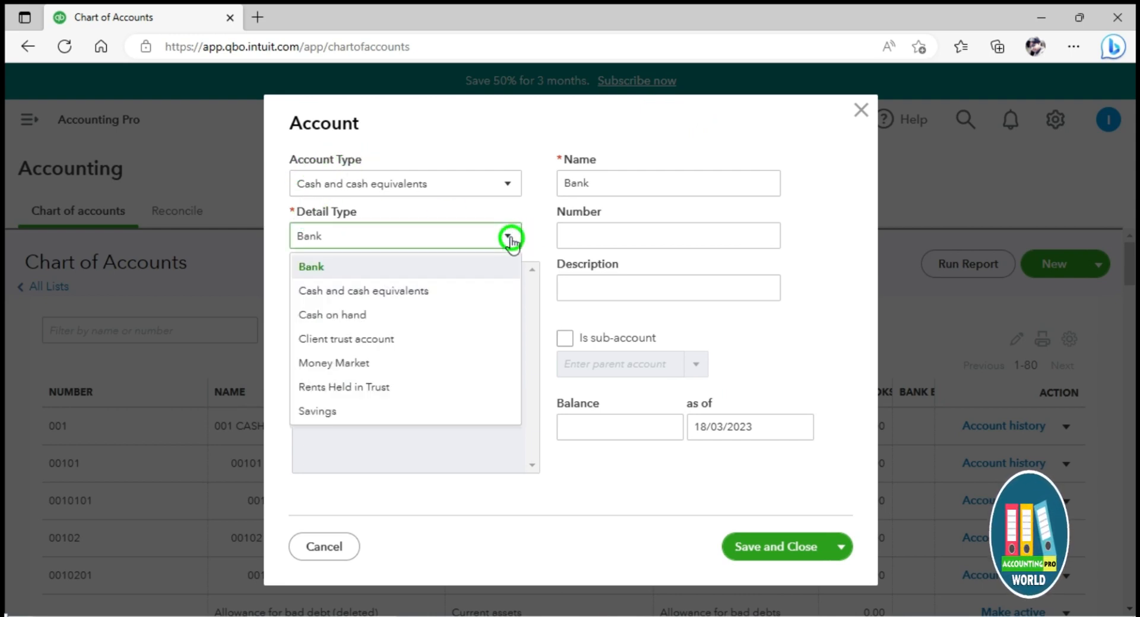
left_click(507, 183)
left_click_drag(514, 410, 515, 219)
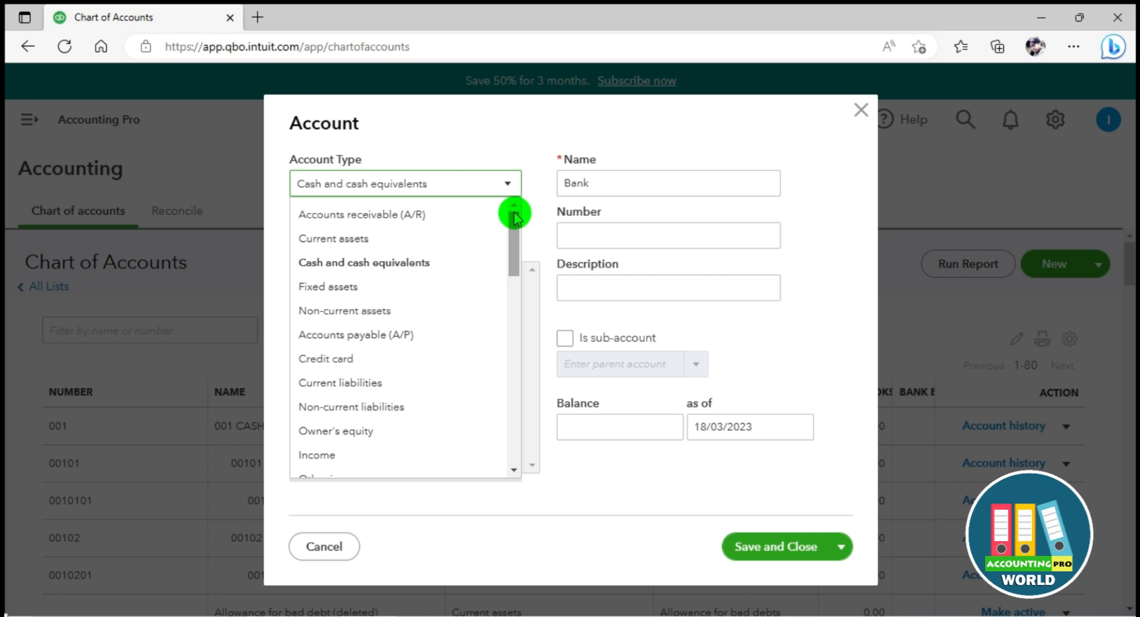
left_click_drag(514, 219, 529, 333)
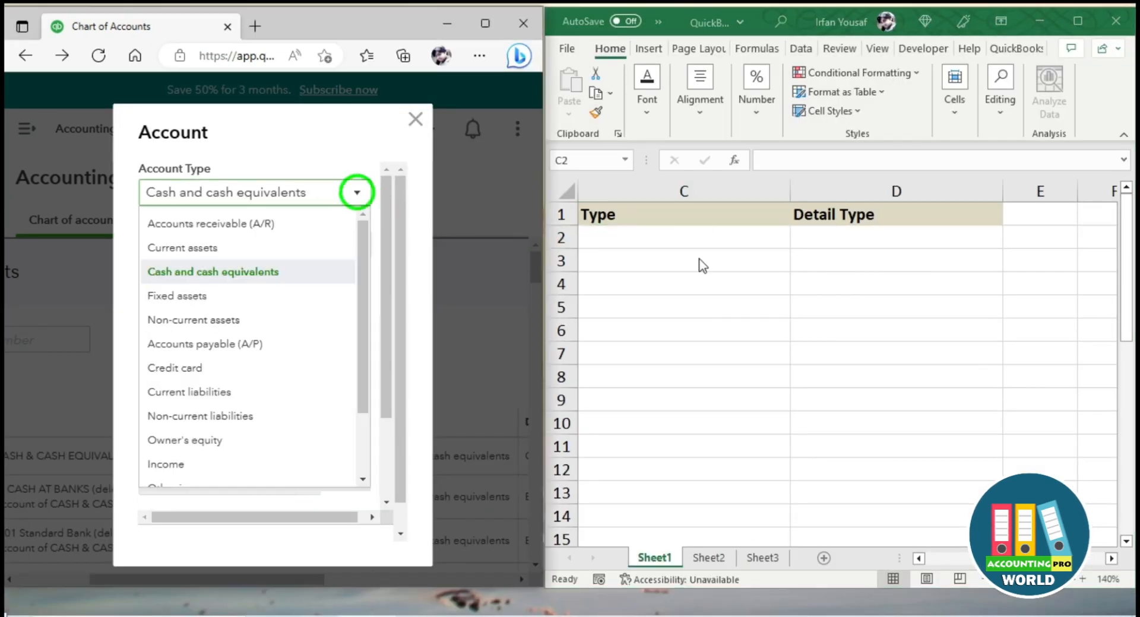
In Excel, enter Accounts receivable (A/R), Current assets, Cash and cash equivalents, Fixed assets and Non-current assets in C2:C6 of the Type column
left_click(675, 235)
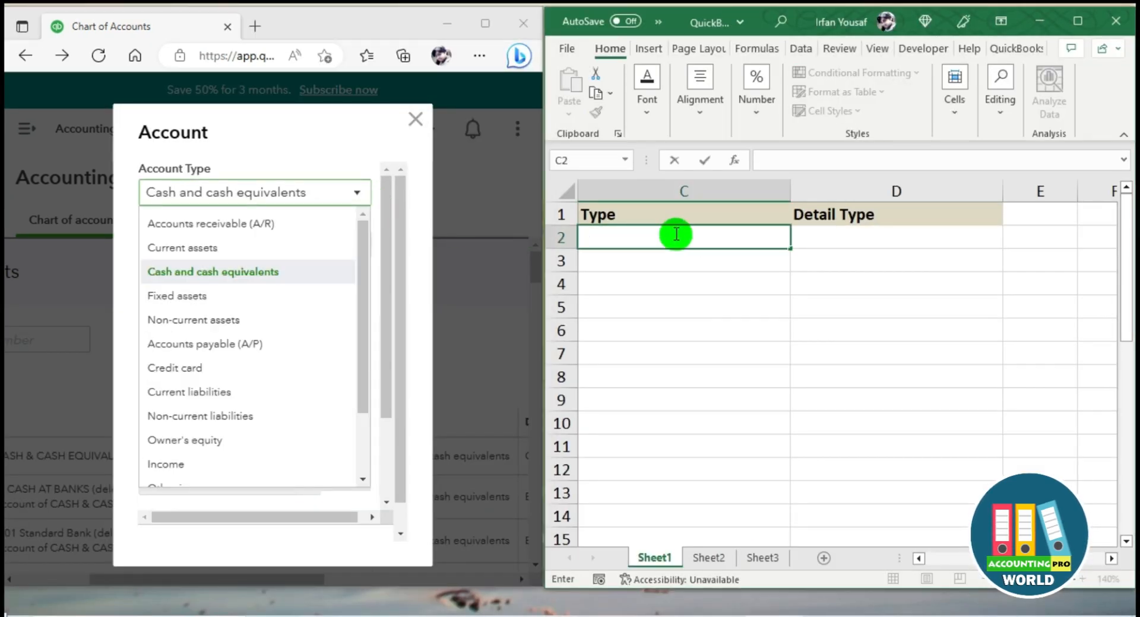
type("Accounts receiva")
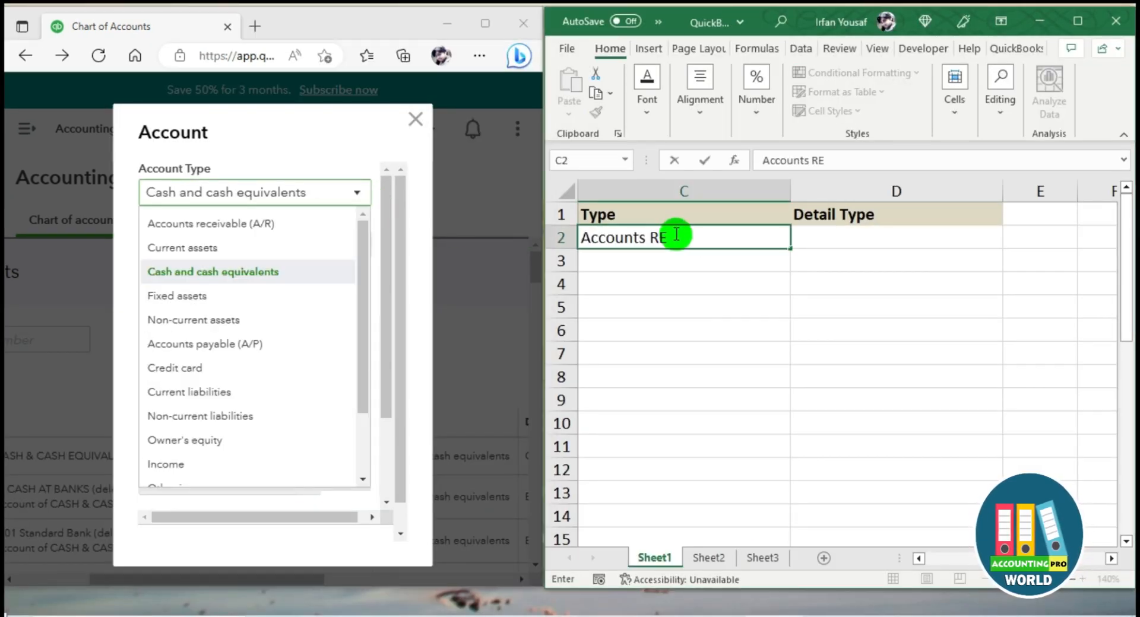
type("ble (A/R)")
key("Return")
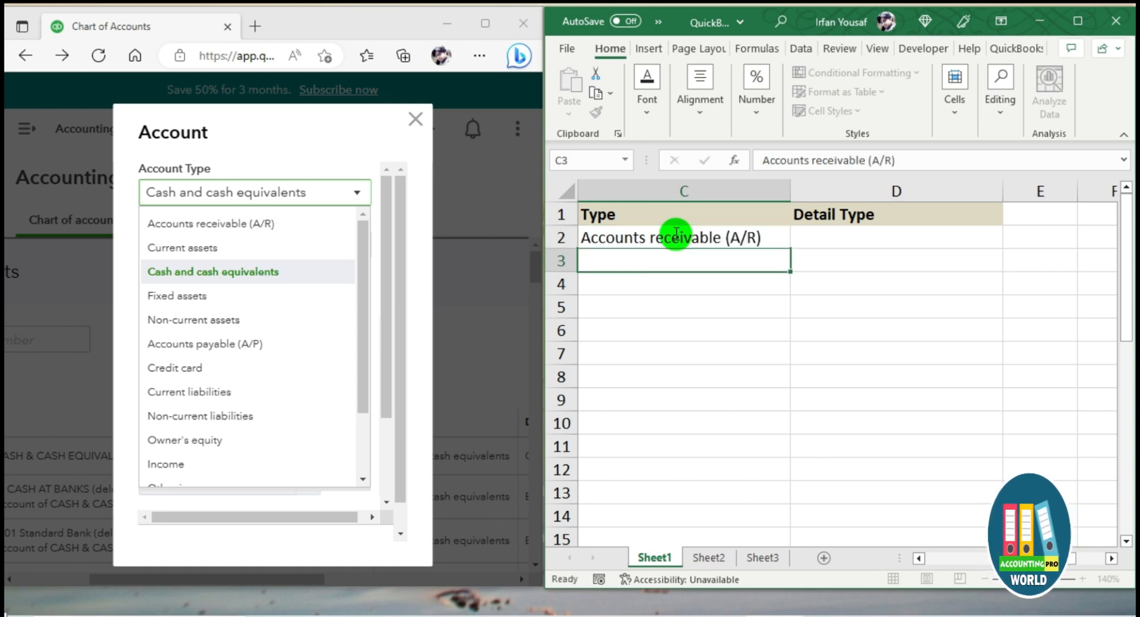
type("Current assets")
key("Return")
type("Cash and cash equivalents")
key("Return")
type("Fixed assets")
key("Return")
type("Non-current assets")
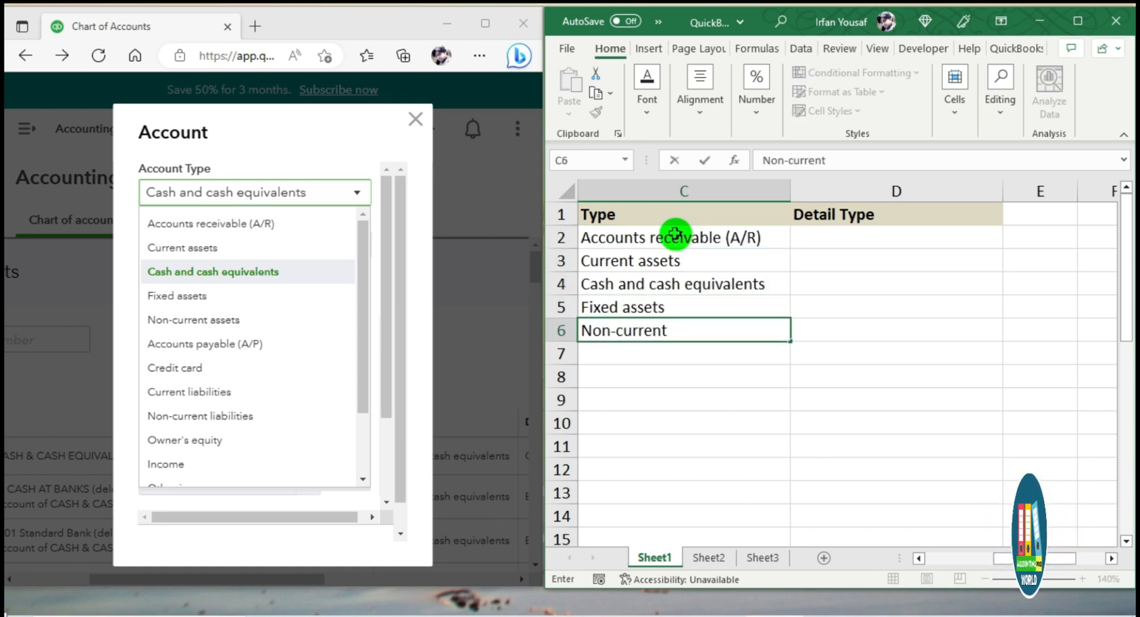
key("Return")
Enter Accounts payable (A/P), Credit card and Current liabilities in C7:C9 of the Type column
type("Accounts payable (A/P)")
key("Return")
type("Credit card")
key("Return")
type("Current liabilities")
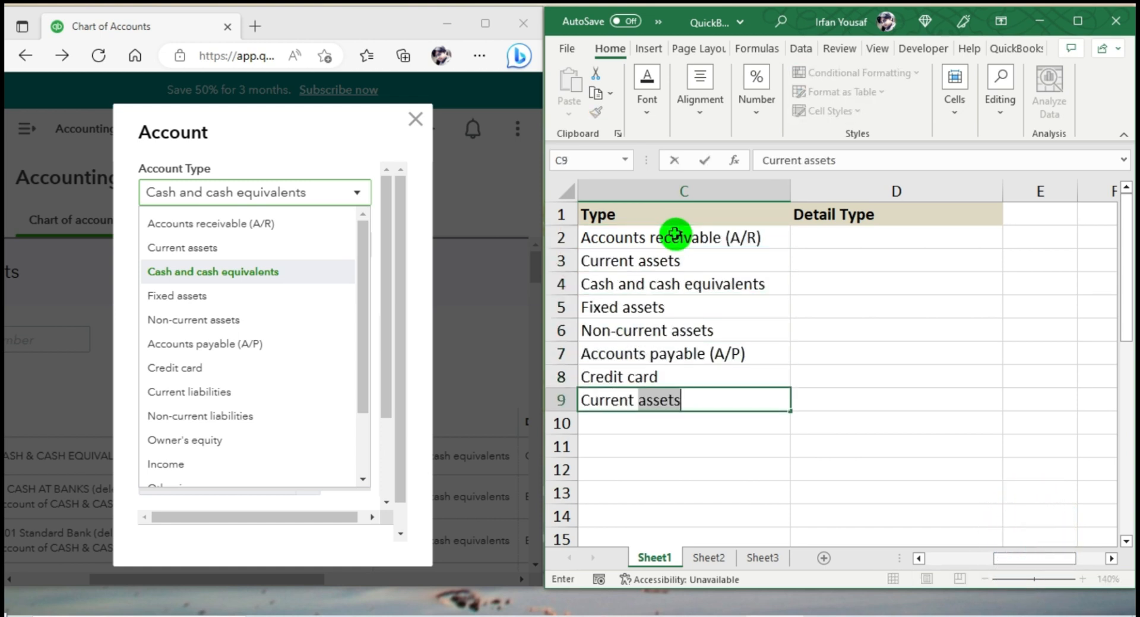
key("Return")
Enter Non-current liabilities, Owner's equity and Income in C10:C12 of the Type column
type("Non-current liabilities")
key("Return")
type("Owner's equity")
key("Return")
type("Income")
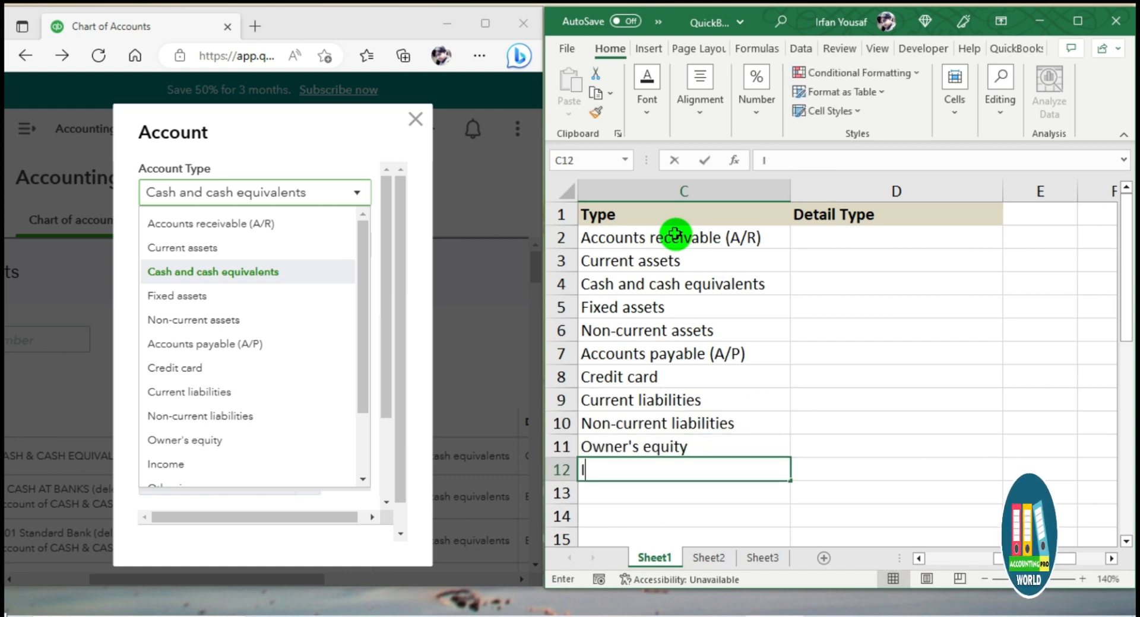
key("Return")
Consult the remaining account types in QuickBooks and enter Other income and Cost of sales in C13:C14 in Excel
left_click_drag(363, 355, 366, 417)
left_click(651, 489)
type("Other income")
key("Return")
left_click_drag(361, 346, 363, 416)
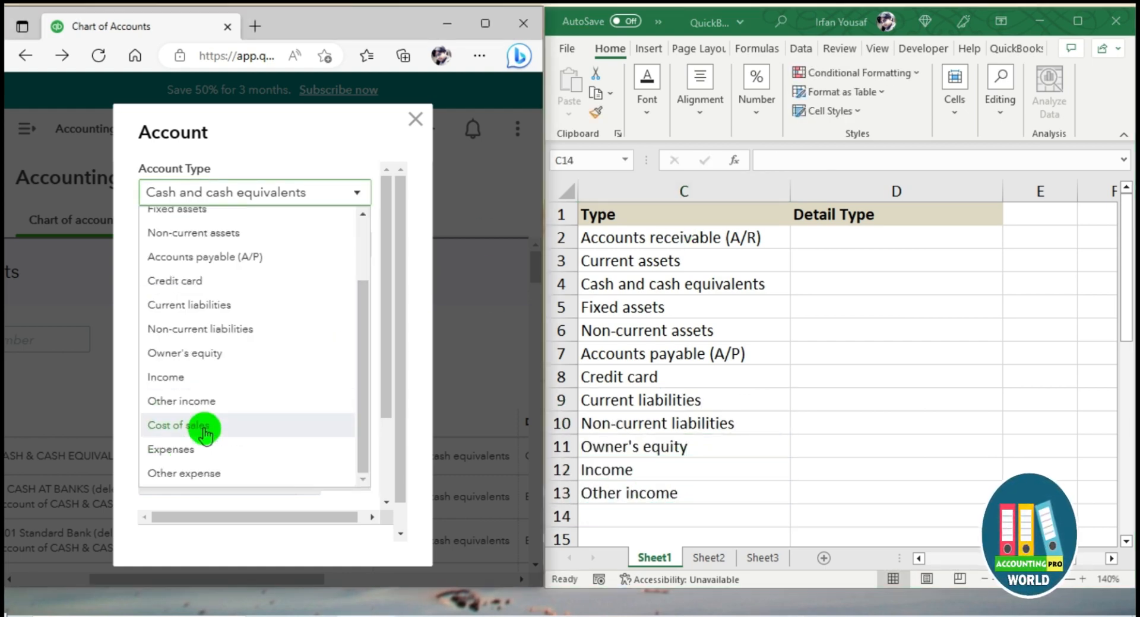
left_click(643, 517)
type("Cost of sales")
key("Return")
Enter Expenses and Other expenses in C15:C16 of the Type column
left_click(357, 193)
left_click(649, 520)
type("Expenses")
key("Return")
type("Other expenses")
key("Return")
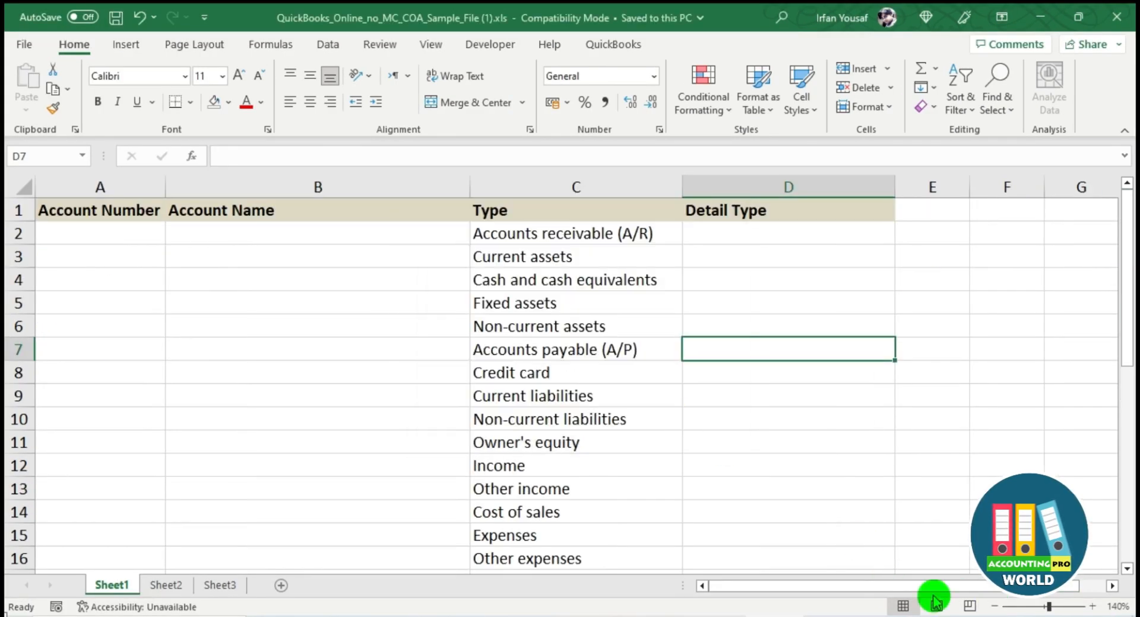
Move the account type list from C2:C16 to F2:F16 and fit column F's width to its text
left_click_drag(779, 584, 721, 596)
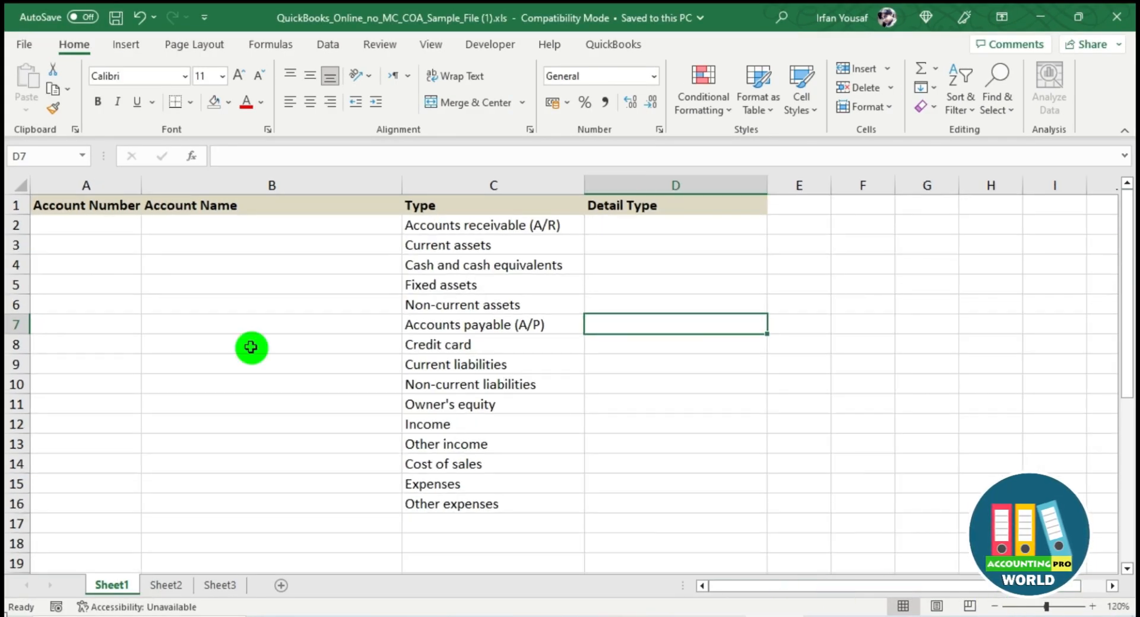
left_click(448, 223)
left_click_drag(449, 223, 485, 502)
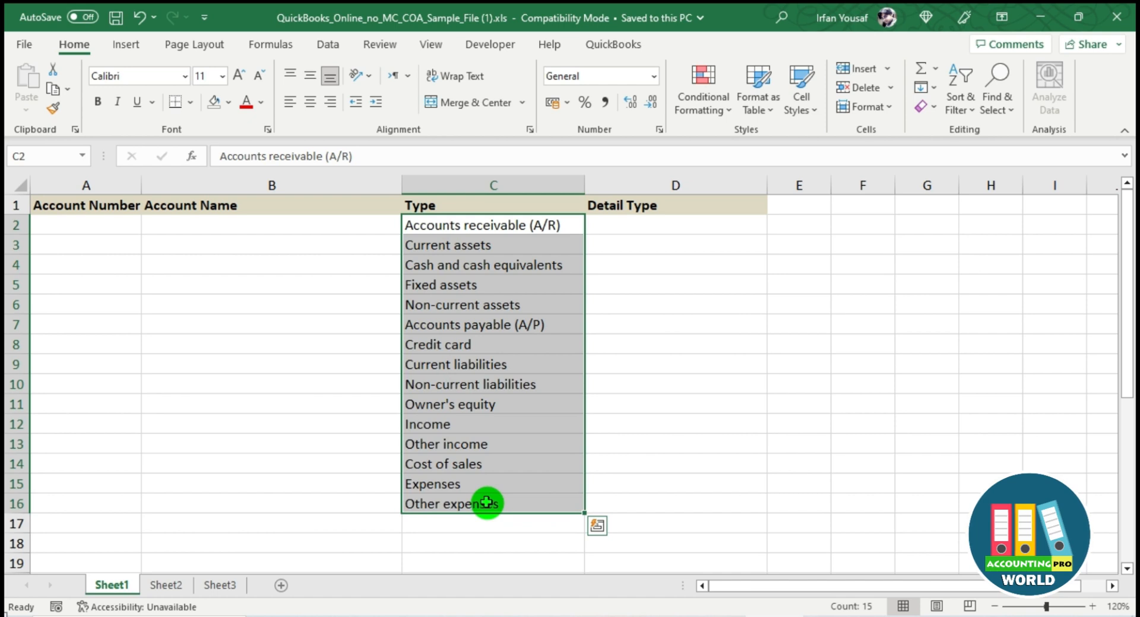
key("ctrl+c")
left_click(852, 224)
key("ctrl+v")
double_click(895, 186)
left_click(675, 313)
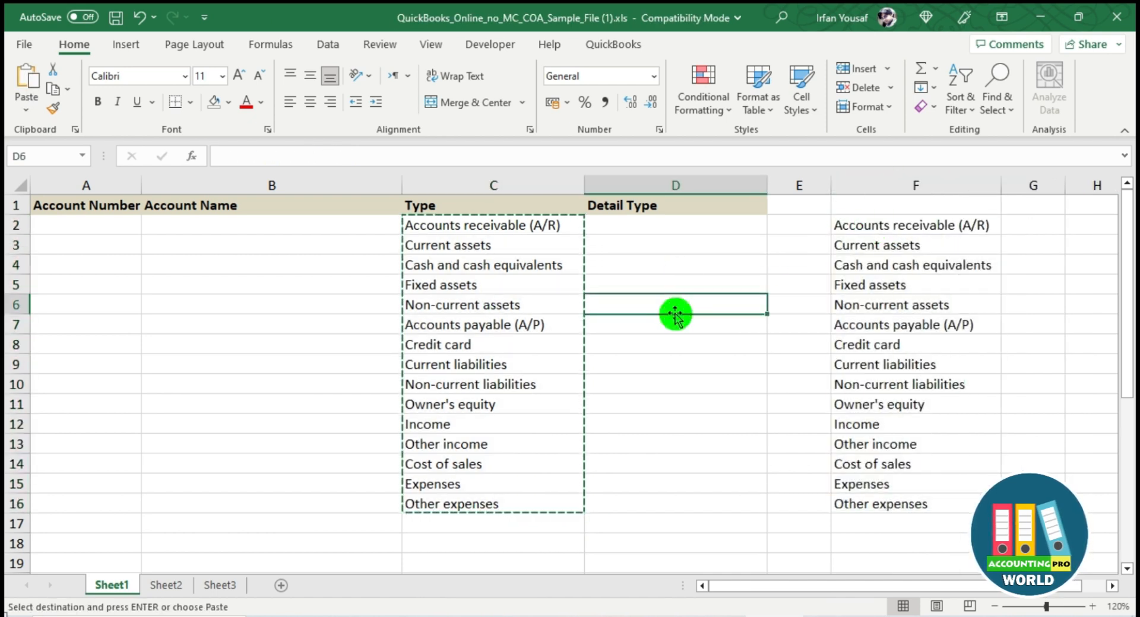
left_click_drag(451, 225, 577, 491)
key("Delete")
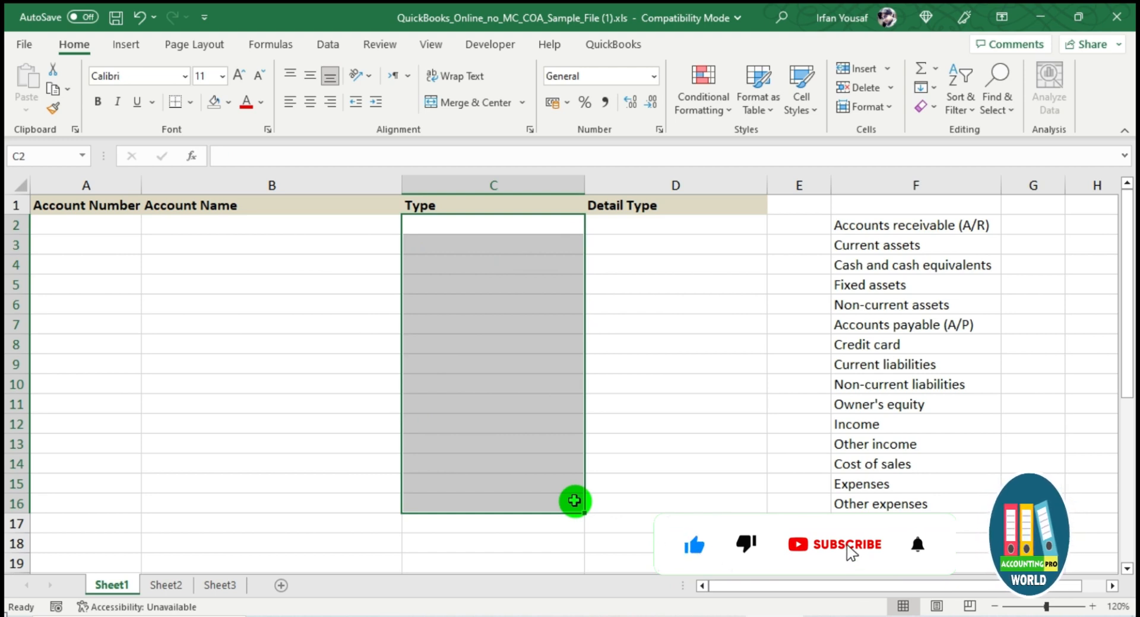
Enter account number 1000 in A2 and the account name CASH AND BANK BALANCES in B2
left_click(104, 230)
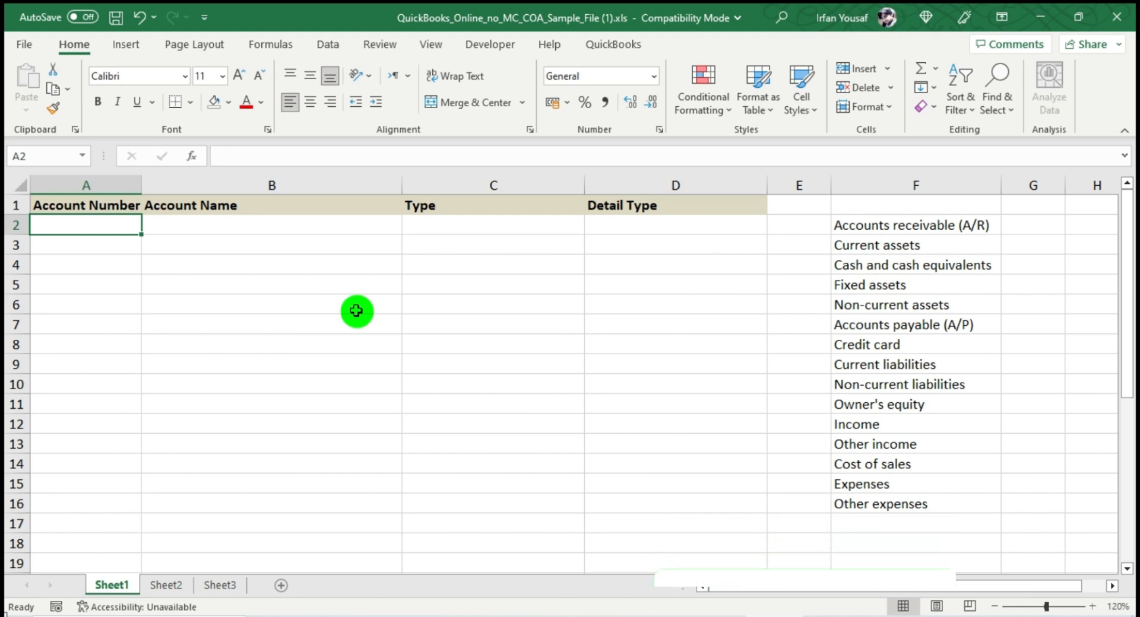
type("1000")
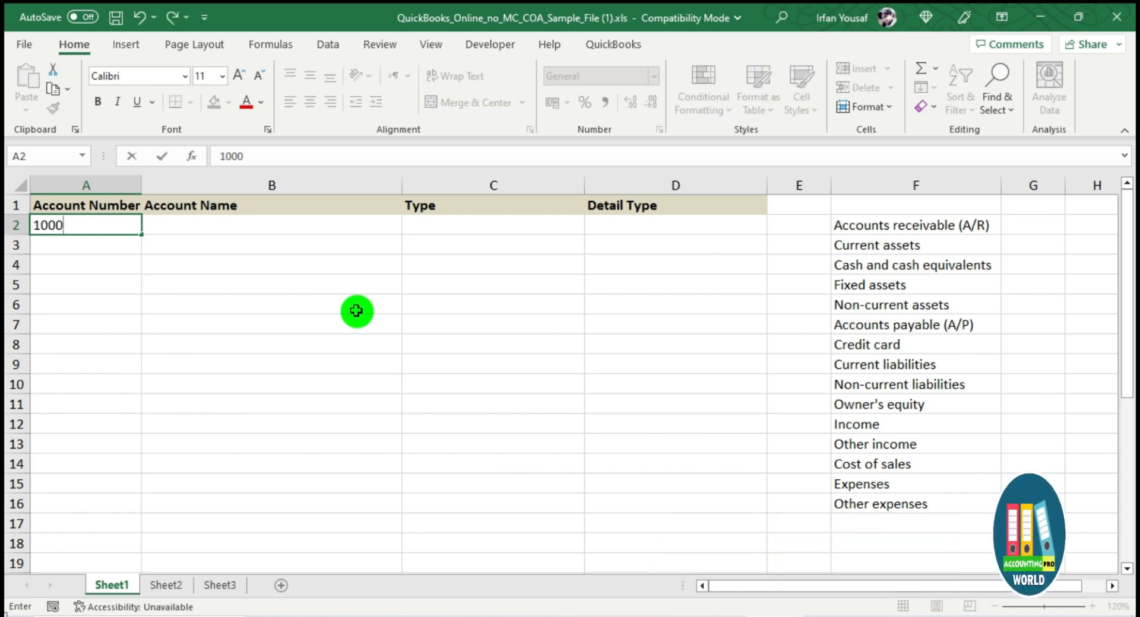
key("Tab")
type("C")
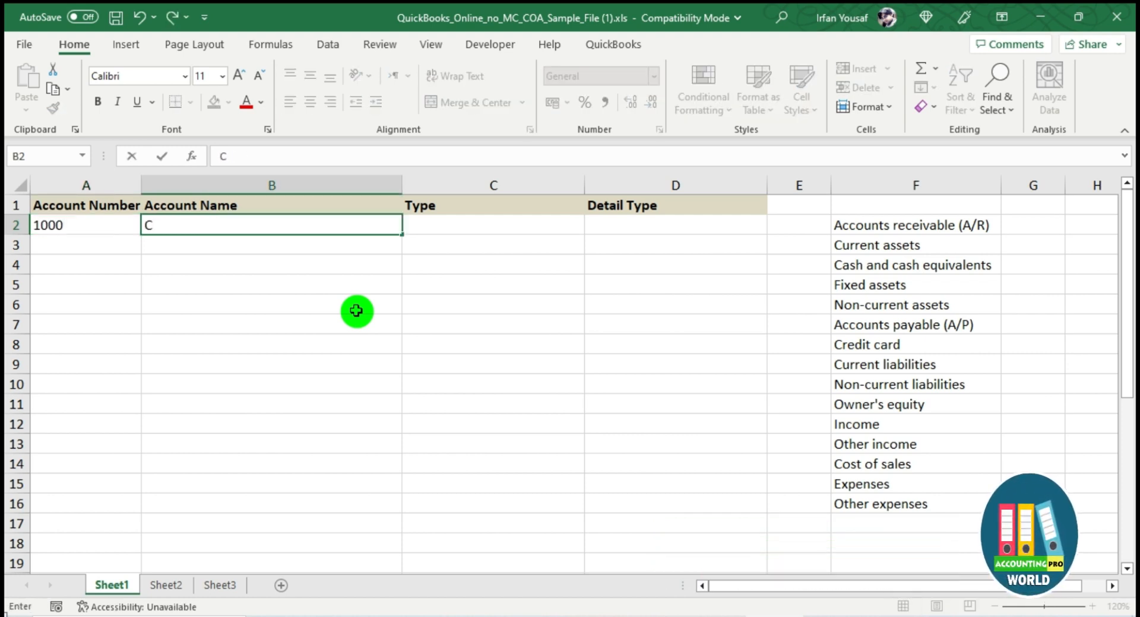
type("ASH AND BANK BALANCES")
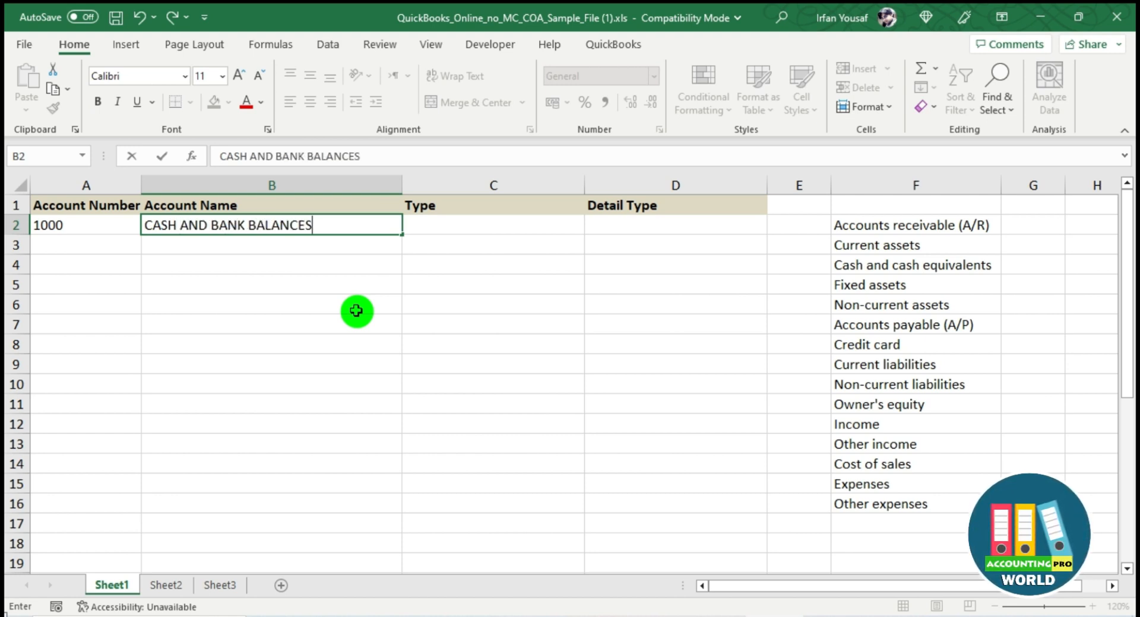
key("Return")
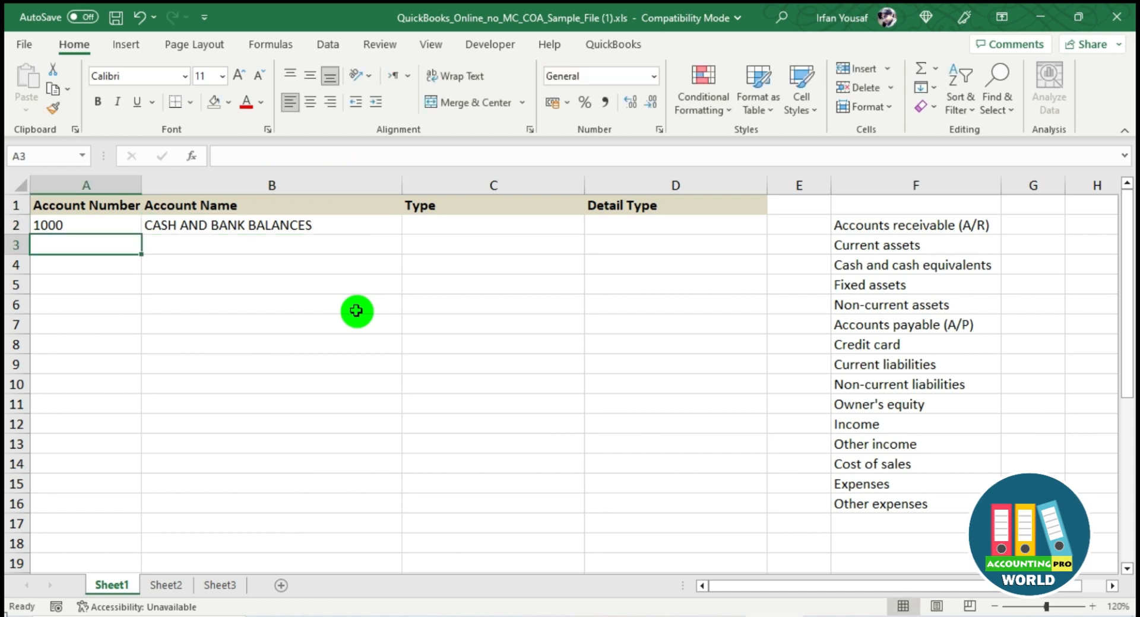
Enter 1000-01 in A3, and shorten the account numbers to 100 in A2 and 100-01 in A3
type("1000-01")
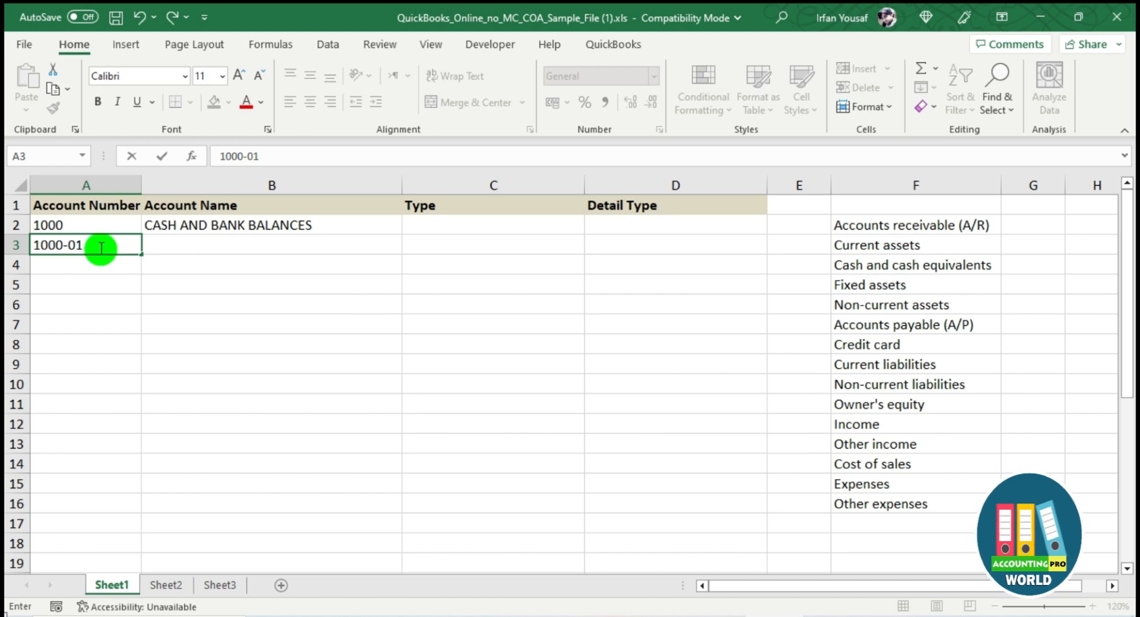
double_click(76, 228)
key("BackSpace")
key("Return")
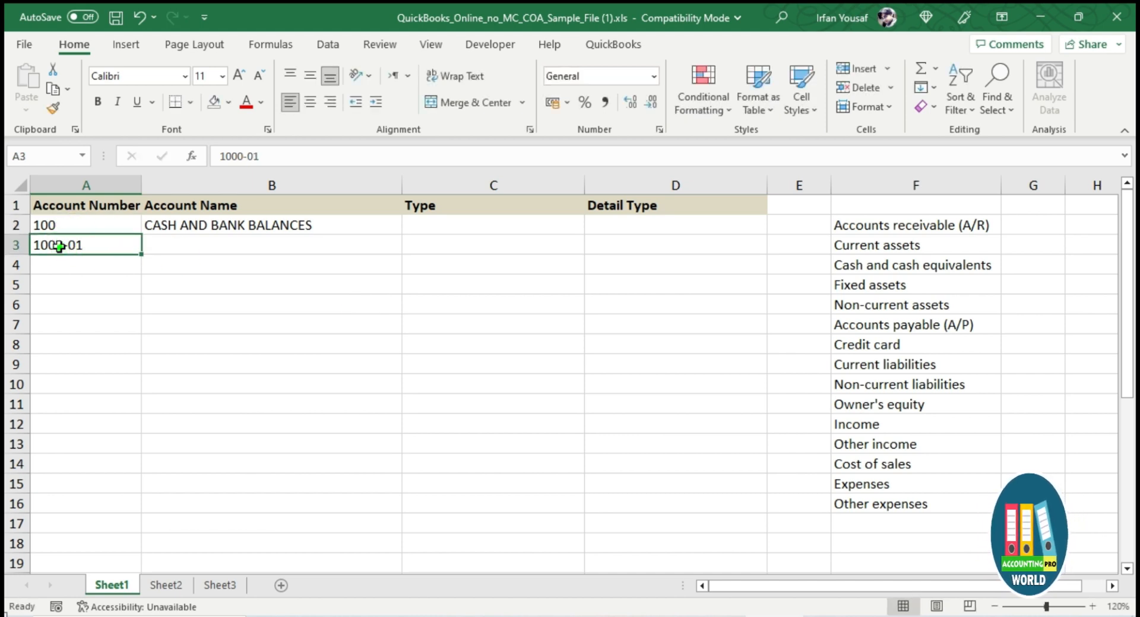
double_click(64, 245)
key("BackSpace")
key("Return")
Enter the account name BANK BALANCES in B3
left_click(216, 237)
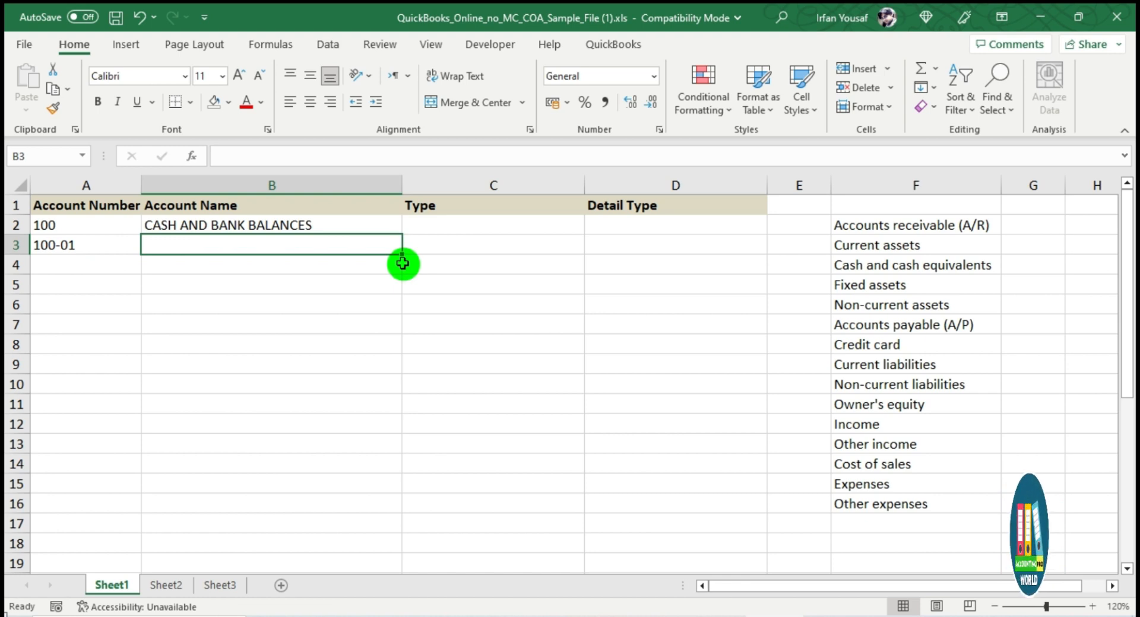
type("BANK BALANCES")
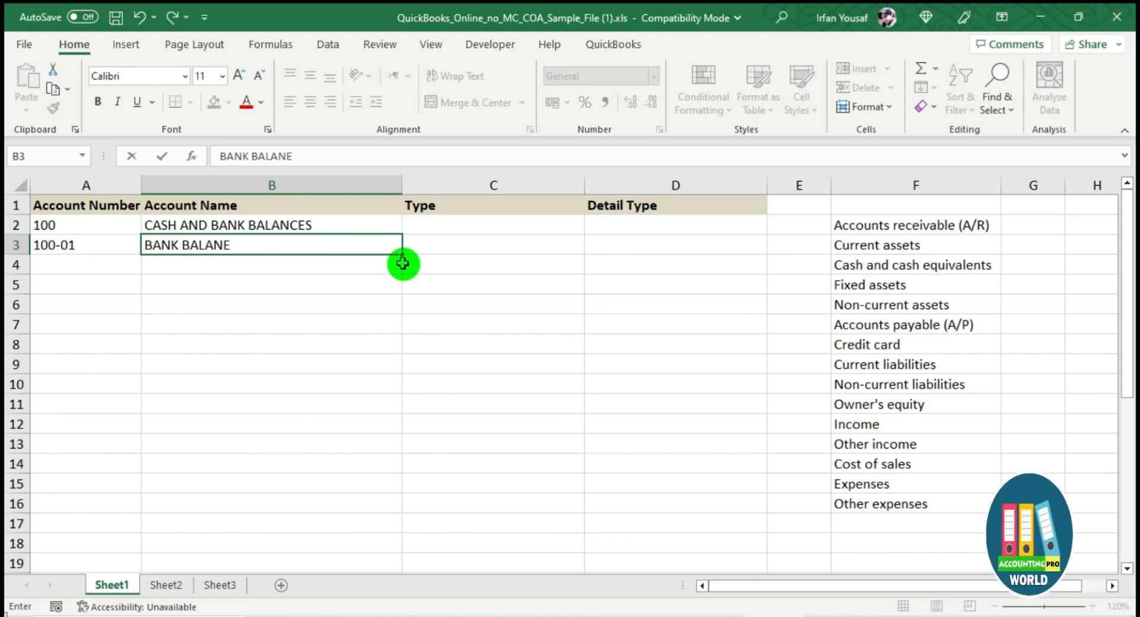
key("Return")
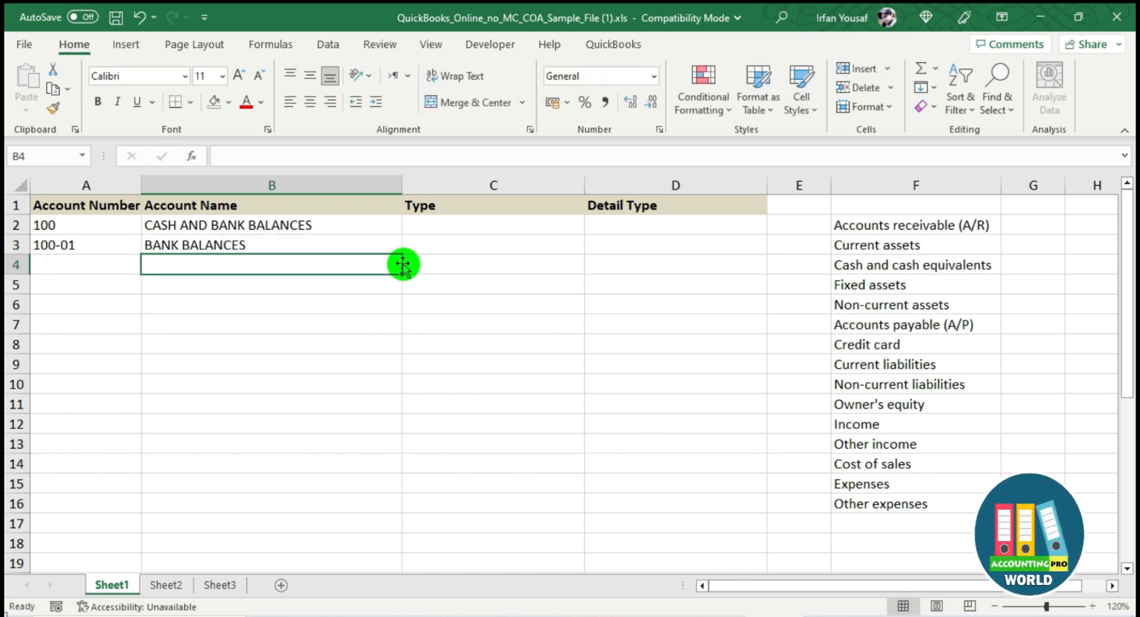
Enter account number 100-01-01 in A4 and the account name My Current Account in B4
left_click(81, 269)
type("100-01-01")
left_click(237, 262)
left_click(100, 266)
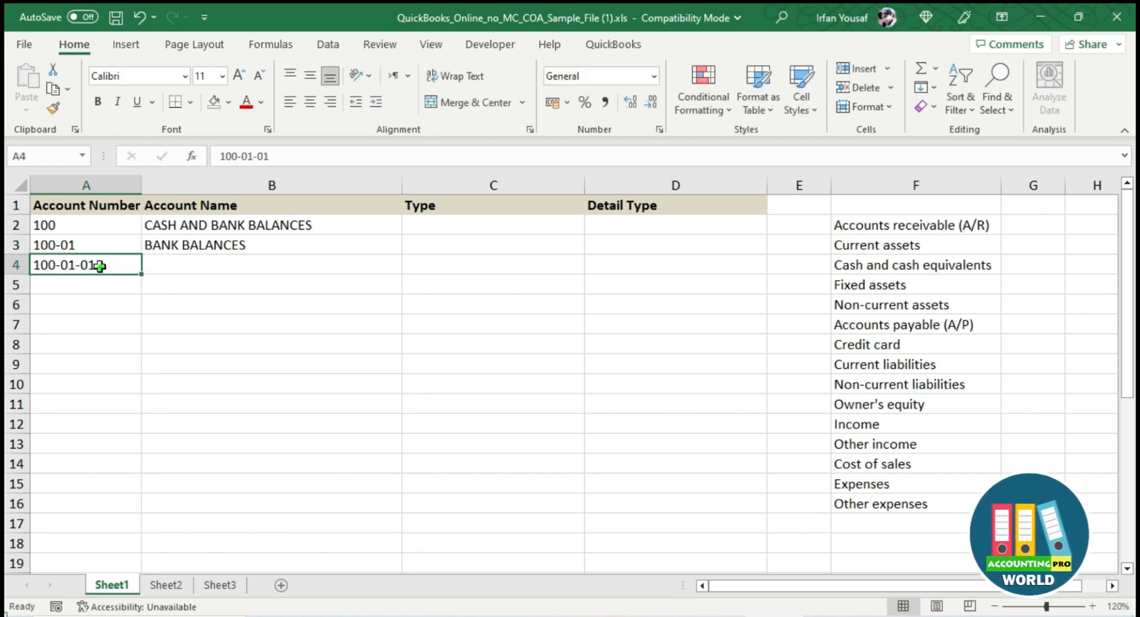
left_click(111, 267)
left_click(230, 269)
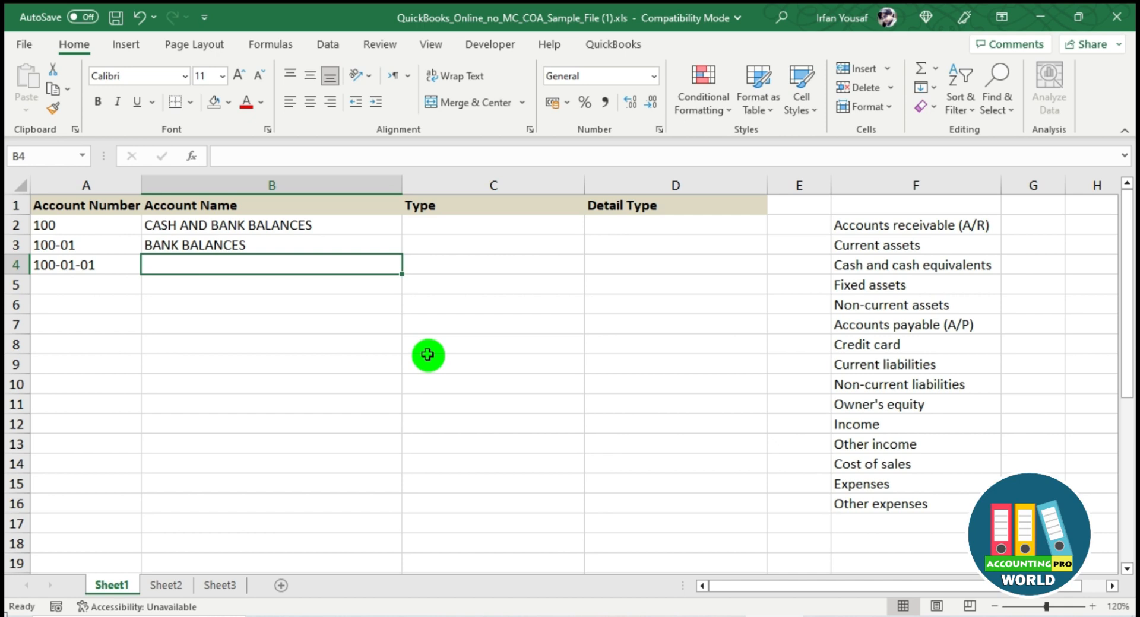
type("s")
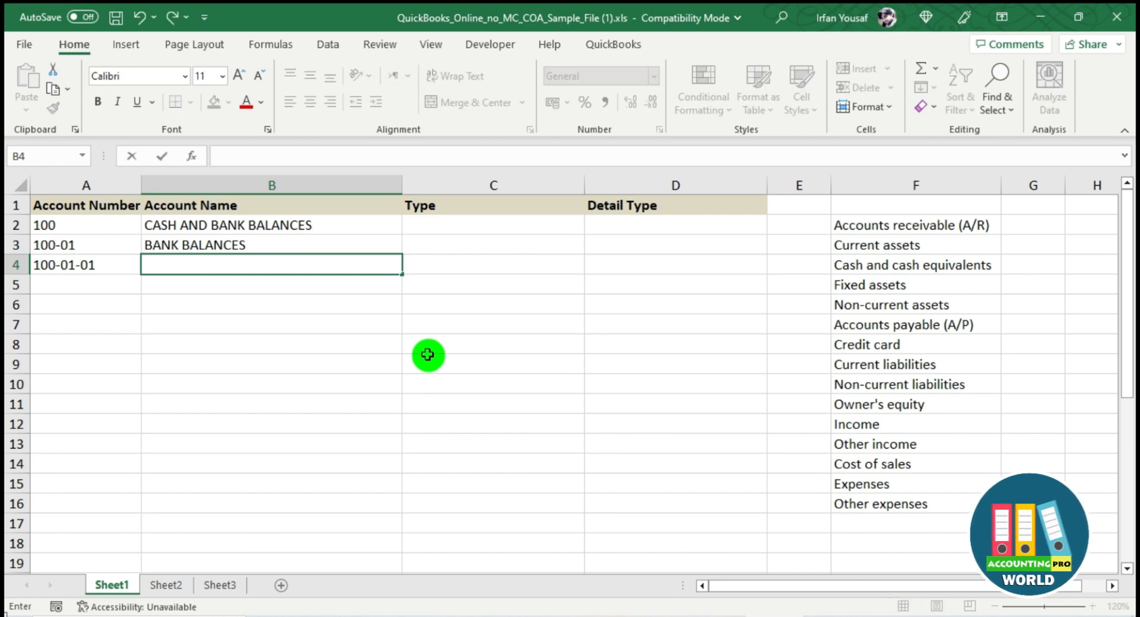
type("My Current Account")
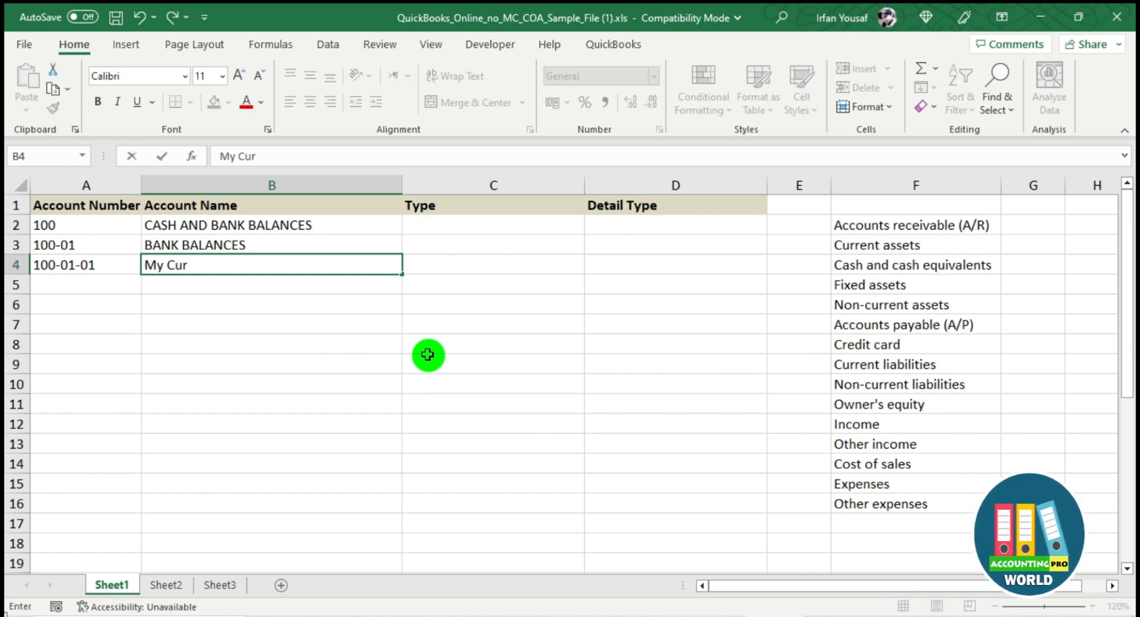
key("Return")
Enter account number 100-01-02 in A5 and the account name My Saving Account in B5
key("Left")
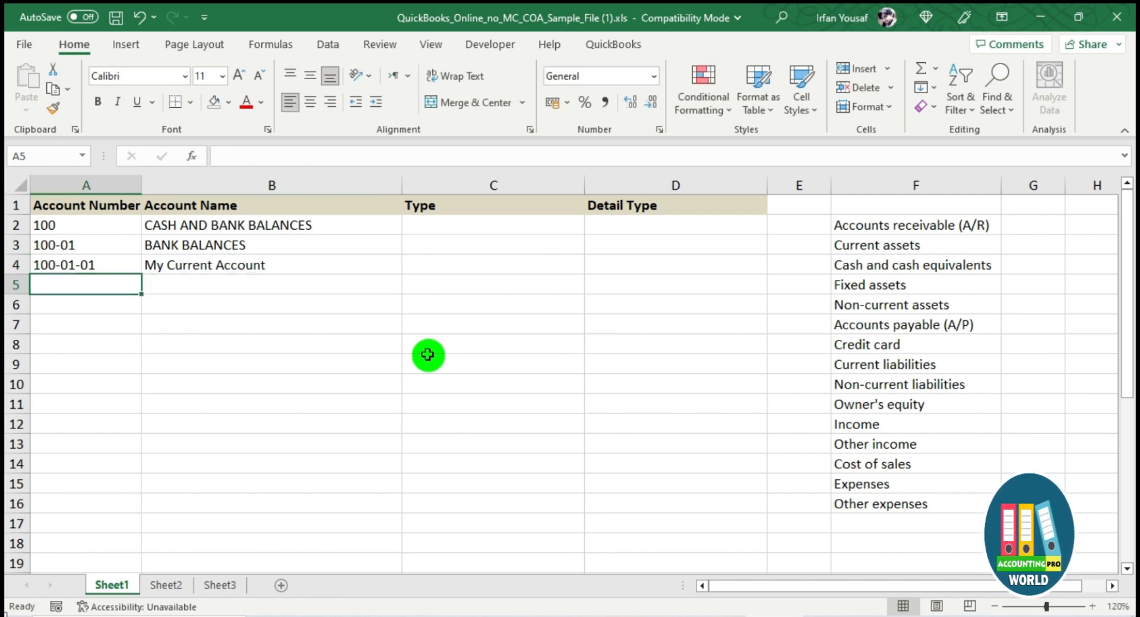
type("100-01-02")
key("Tab")
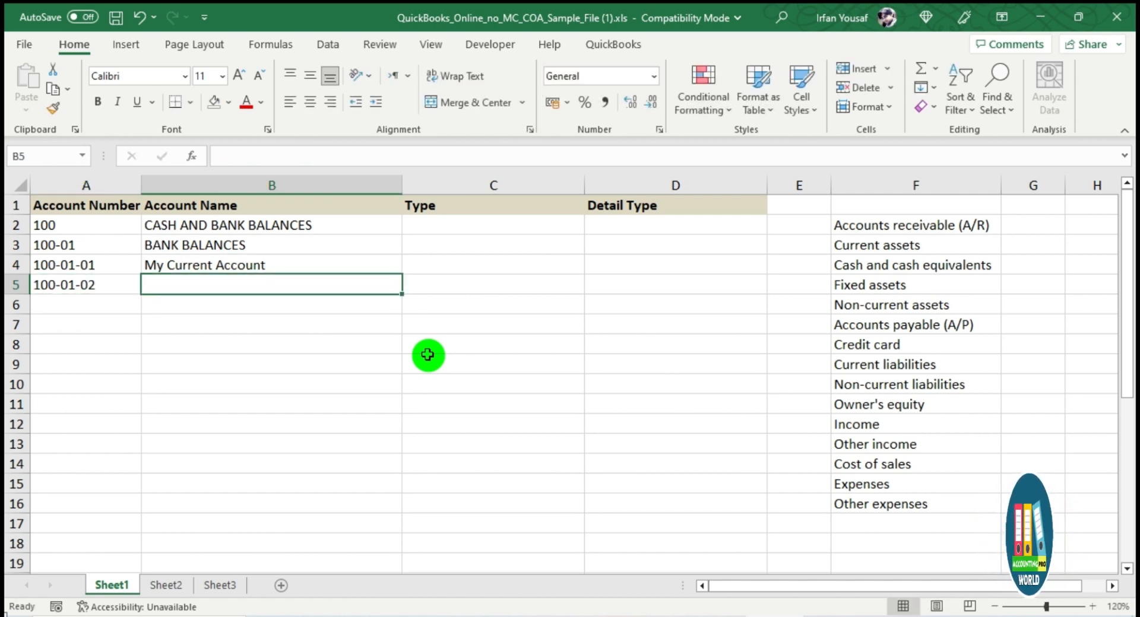
type("My Saving Account")
key("Return")
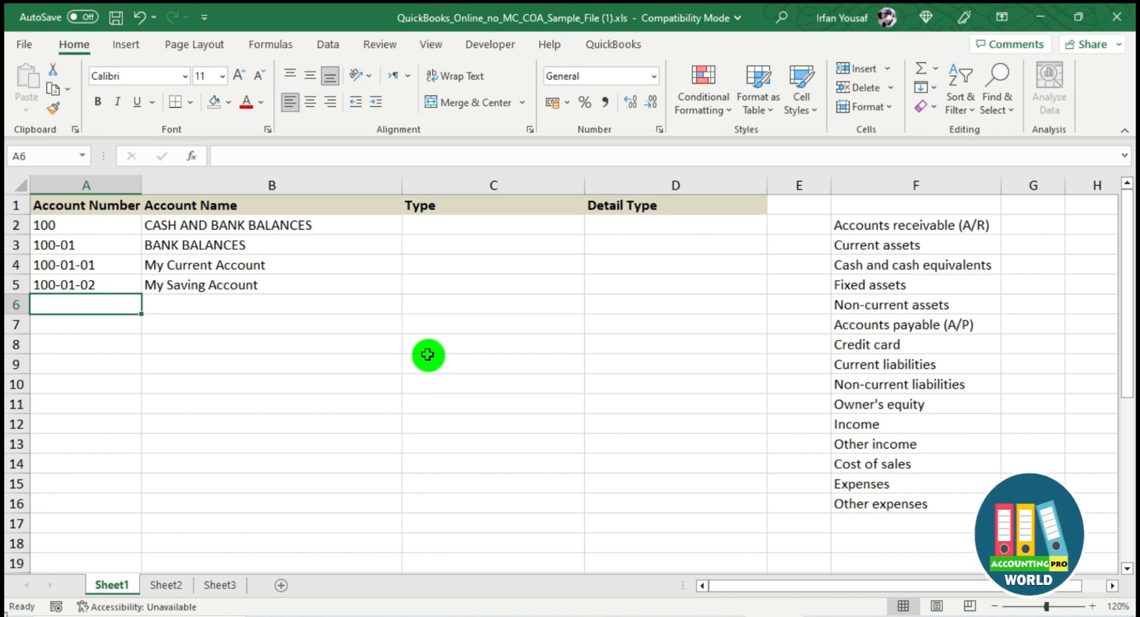
Fill the CASH AND BANK BALANCES row with light green and the BANK BALANCES row with yellow
left_click(16, 225)
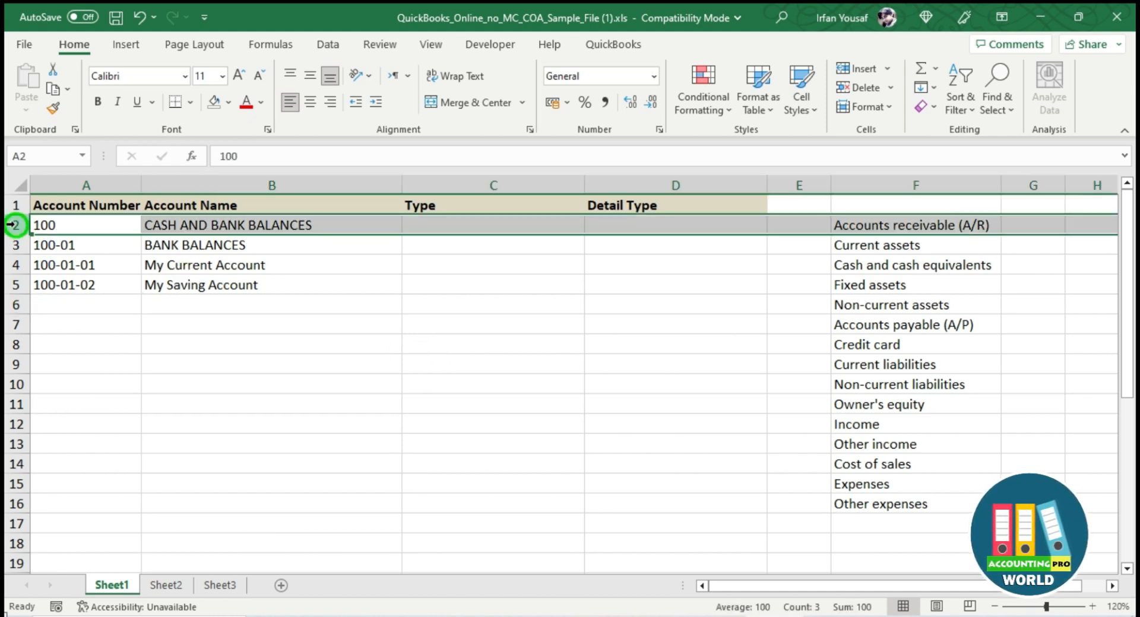
left_click(229, 106)
left_click(267, 256)
left_click(22, 244)
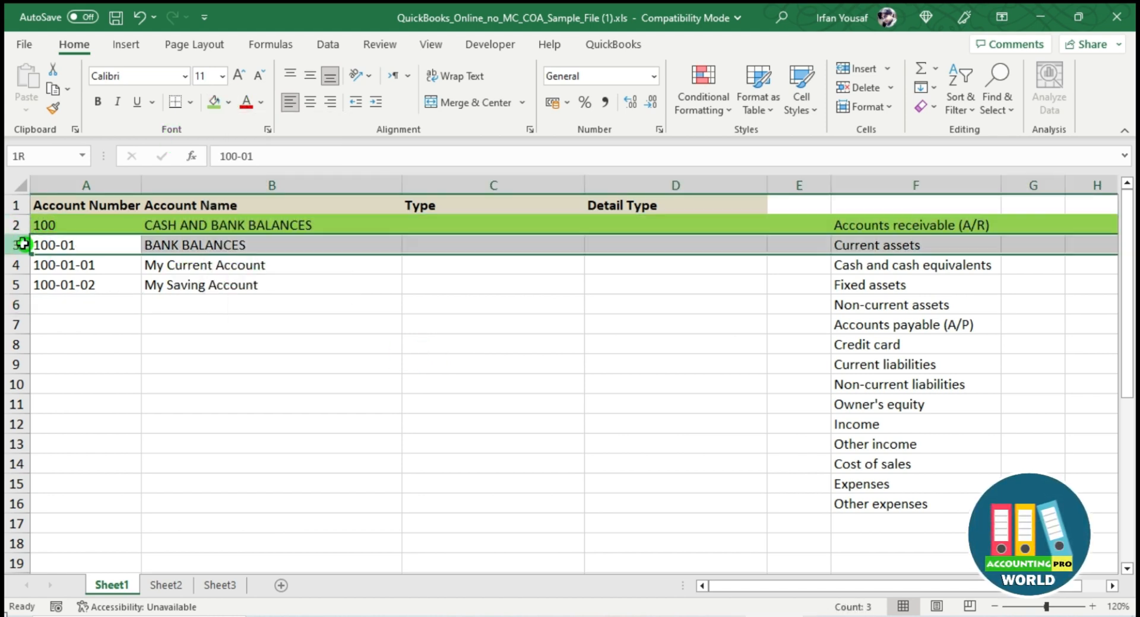
left_click(229, 103)
left_click(254, 256)
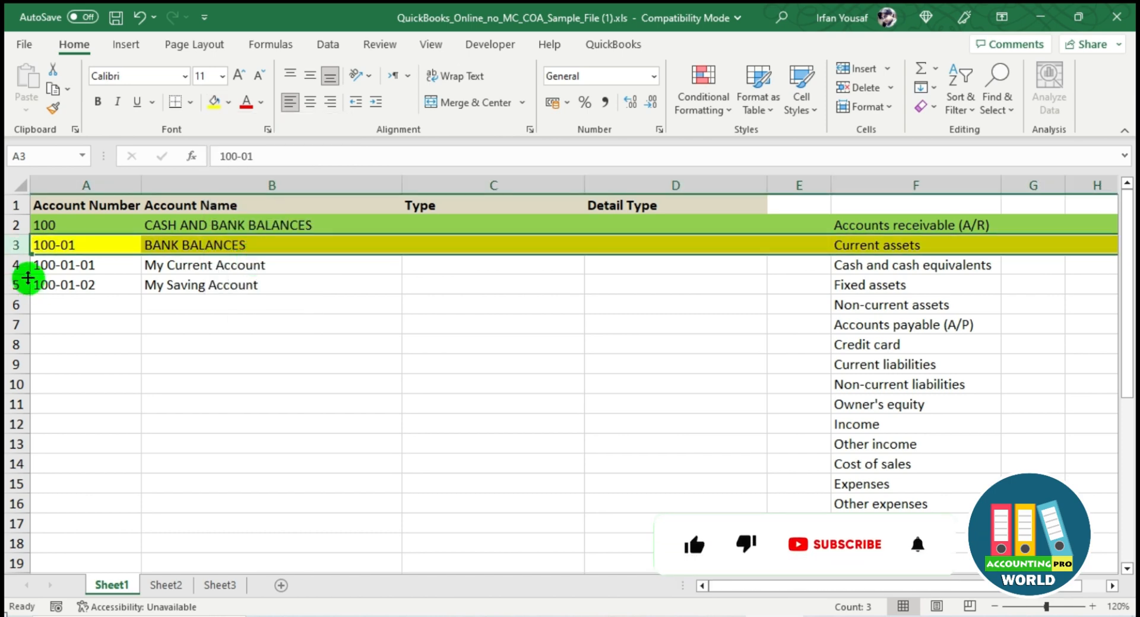
Fill rows 4 and 5, holding the current and saving accounts, with light grey
left_click_drag(24, 267, 24, 286)
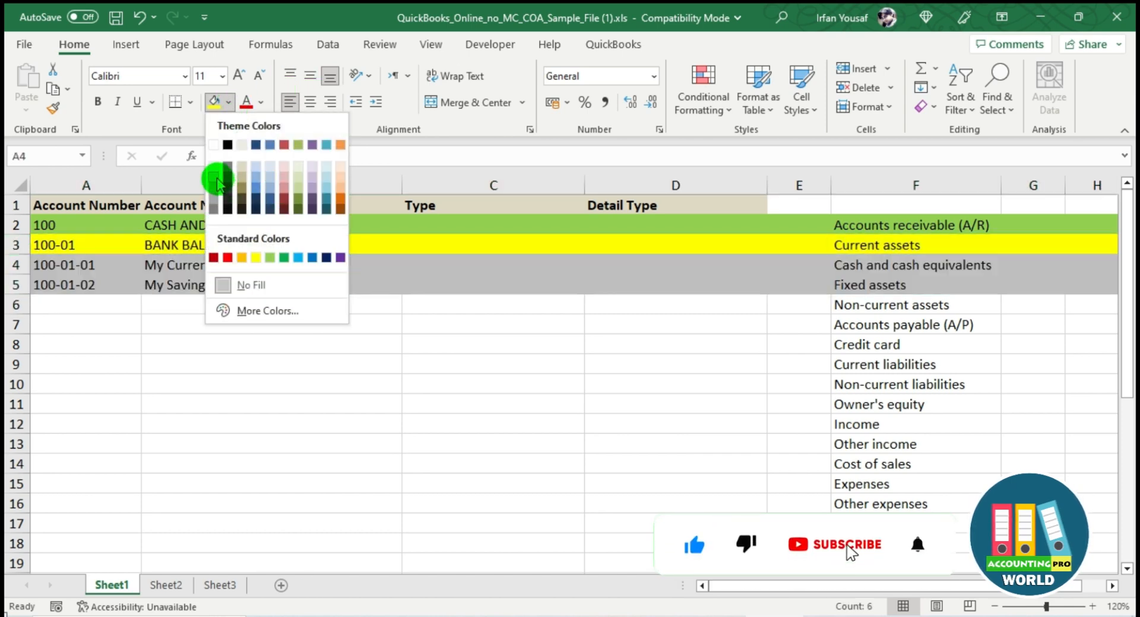
left_click(215, 177)
left_click(331, 405)
Copy the BANK BALANCES entry A3:D3 to row 6 and change the account number in A6 to 100-02
left_click(16, 244)
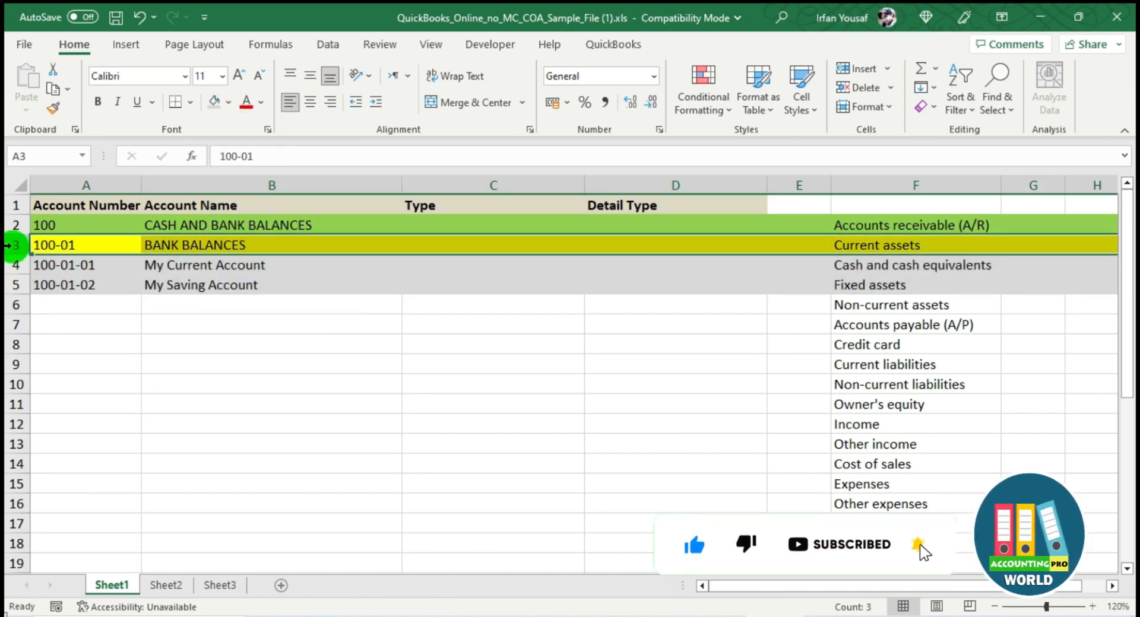
left_click_drag(35, 245, 700, 244)
key("ctrl+c")
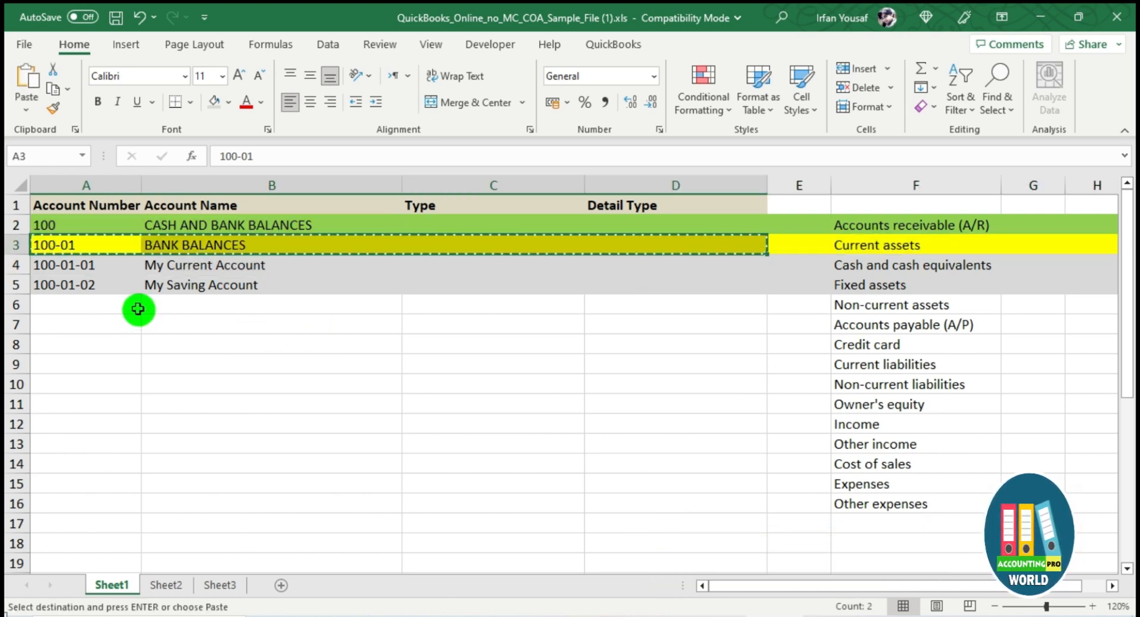
left_click(104, 305)
key("ctrl+v")
double_click(103, 304)
key("BackSpace")
type("2")
key("Return")
Replace the account name in B6 with CASH BALANCES
left_click(102, 304)
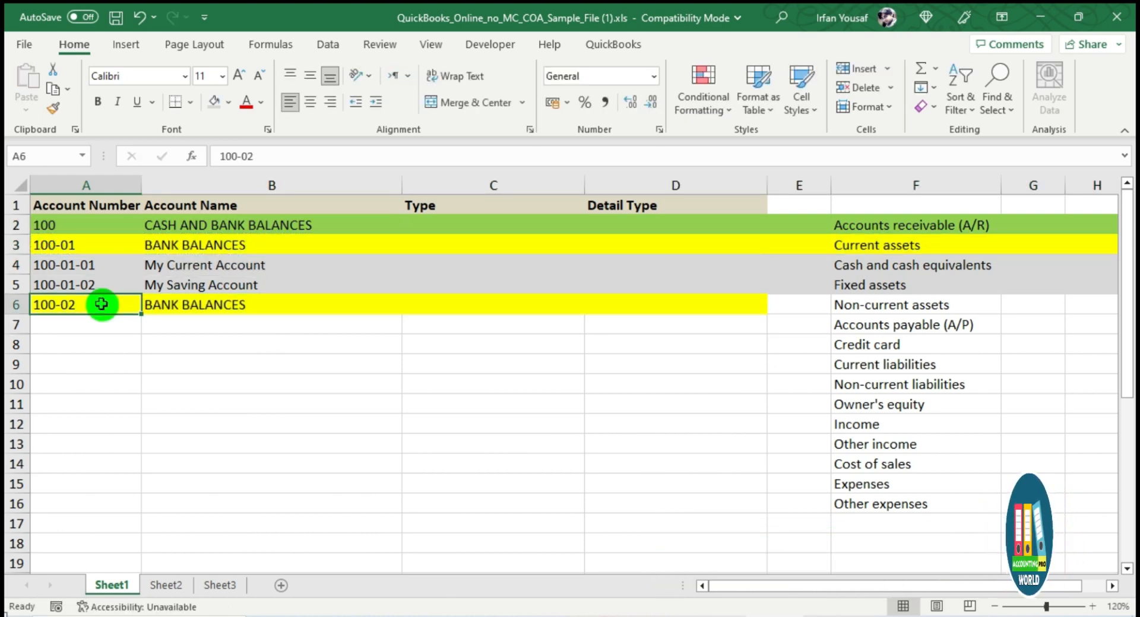
key("Right")
type("C")
key("BackSpace")
key("BackSpace")
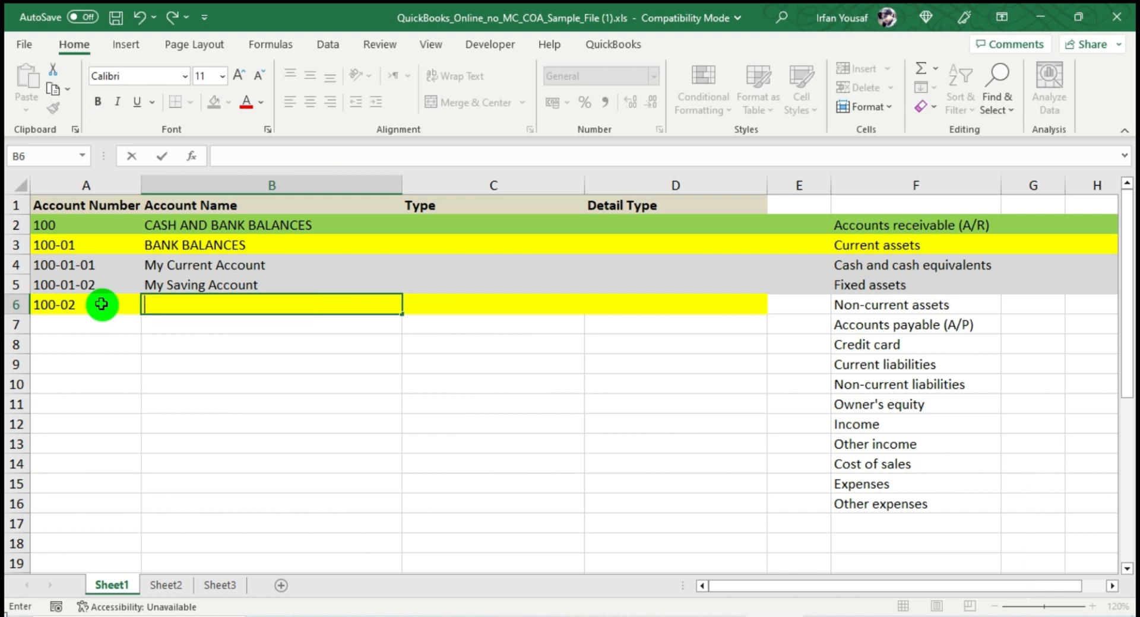
type("CASH BALANCE")
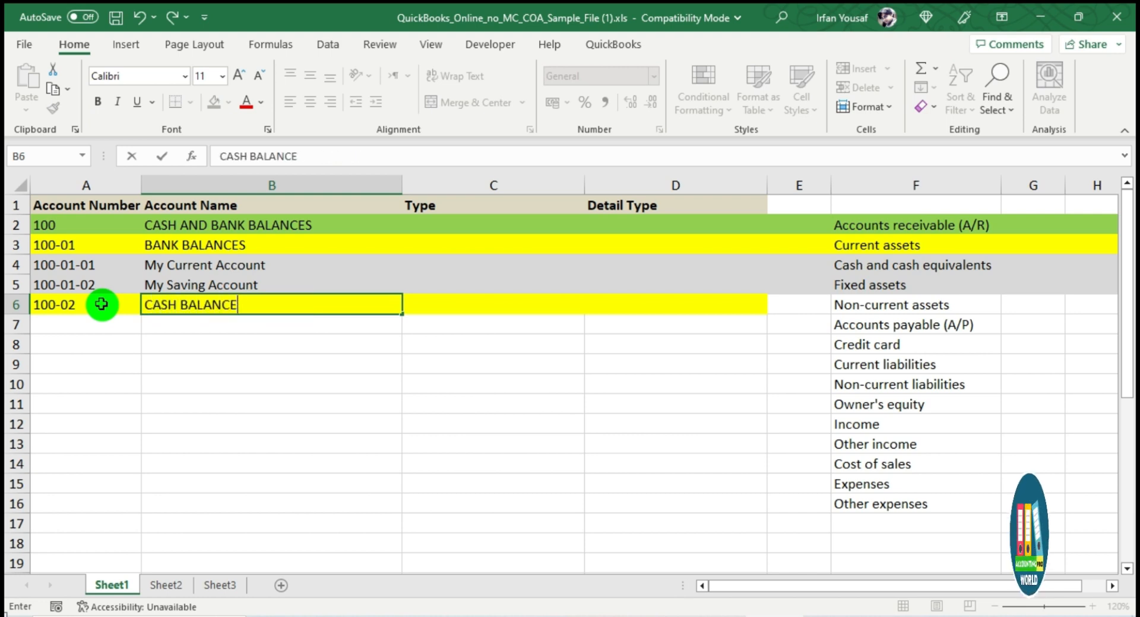
type("S")
key("Return")
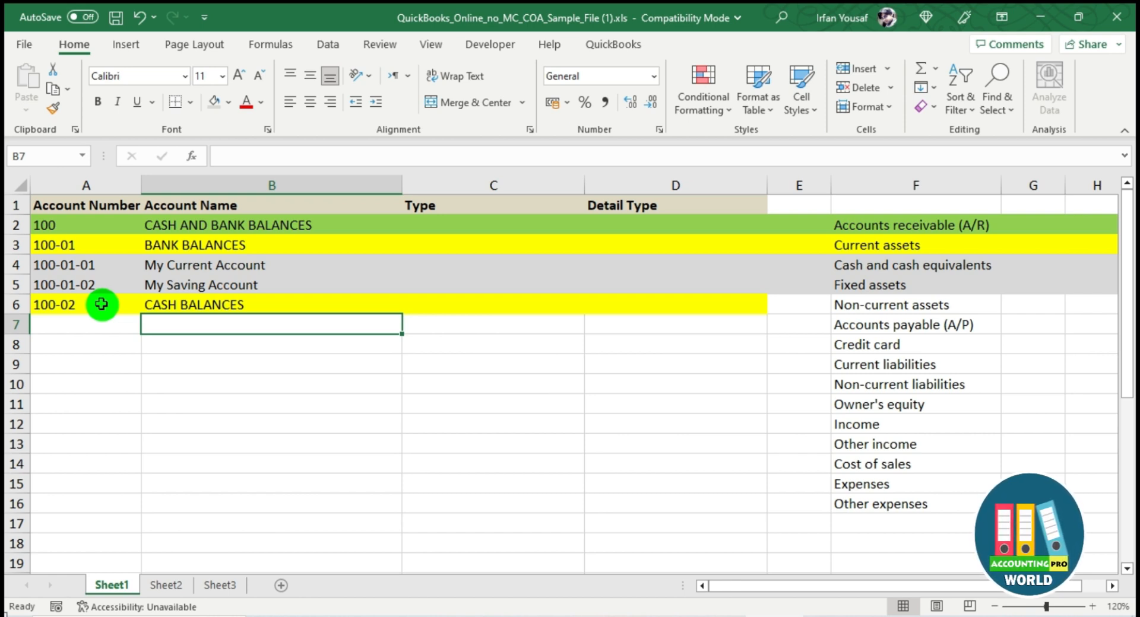
Copy the My Current Account entry in A4:D4 to row 7
left_click_drag(58, 264, 720, 264)
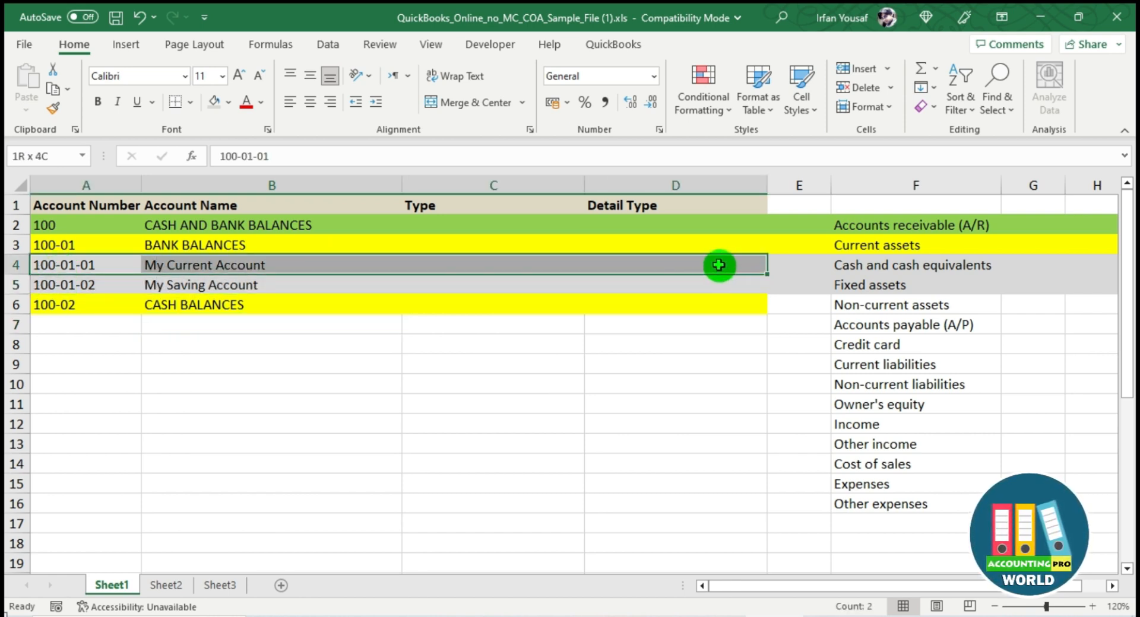
key("ctrl+c")
left_click(112, 323)
key("ctrl+v")
Replace the account name in B7 with My Petty Cash Balance
left_click(153, 322)
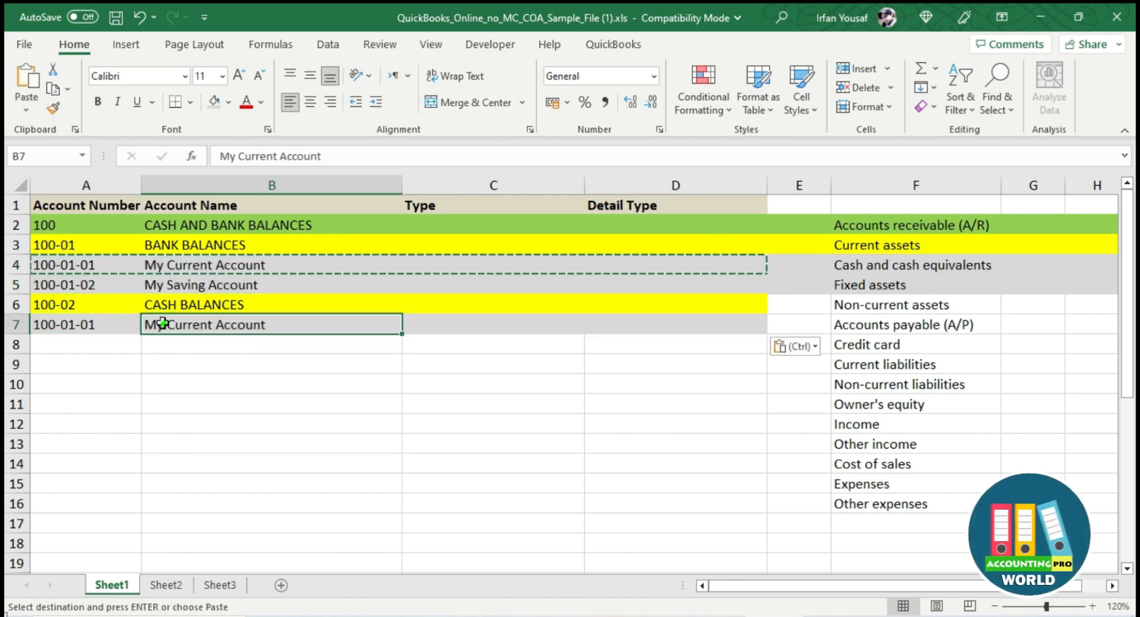
double_click(150, 324)
left_click_drag(151, 323, 382, 349)
type("My Petty Cash Balance")
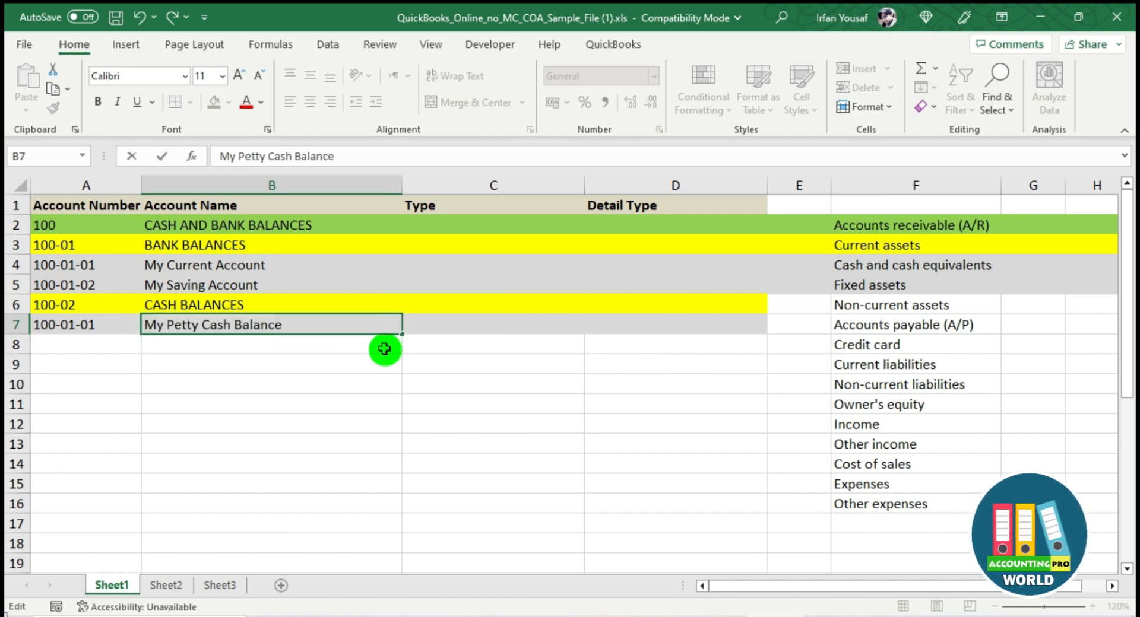
key("Return")
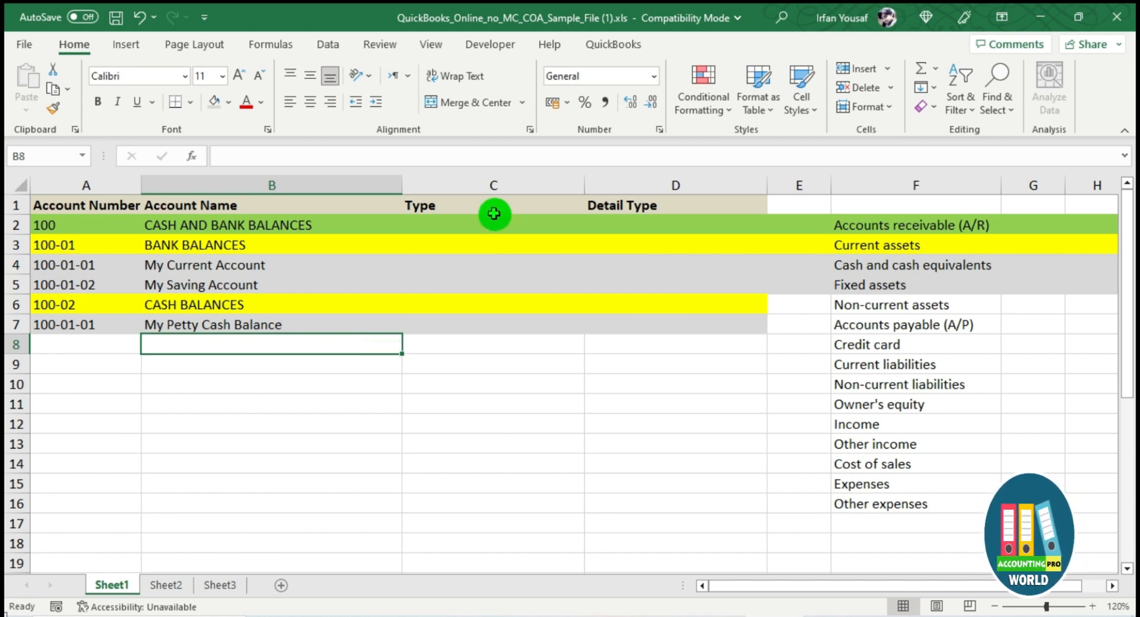
Copy the Cash and cash equivalents type from F4 and paste it as values into C2:C7
left_click_drag(493, 223, 506, 325)
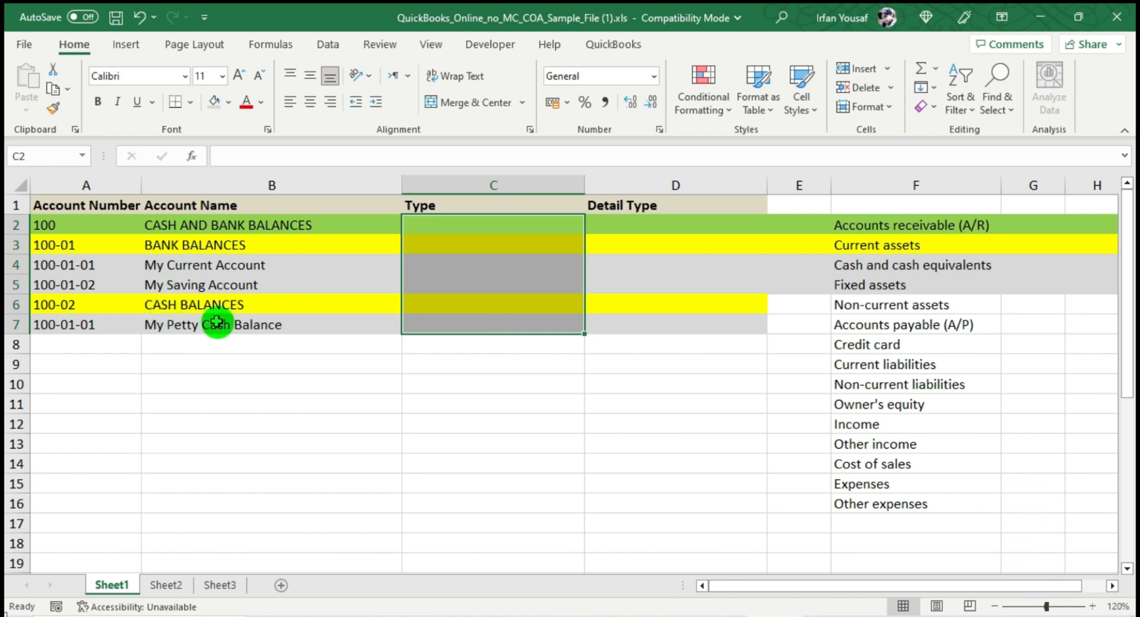
left_click(855, 265)
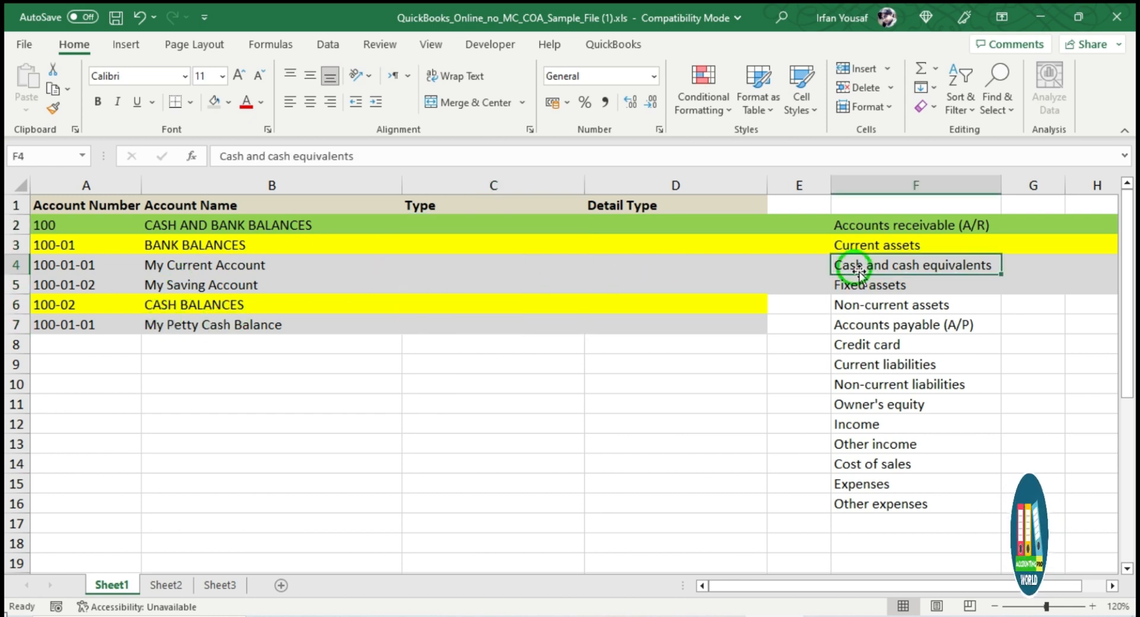
right_click(893, 267)
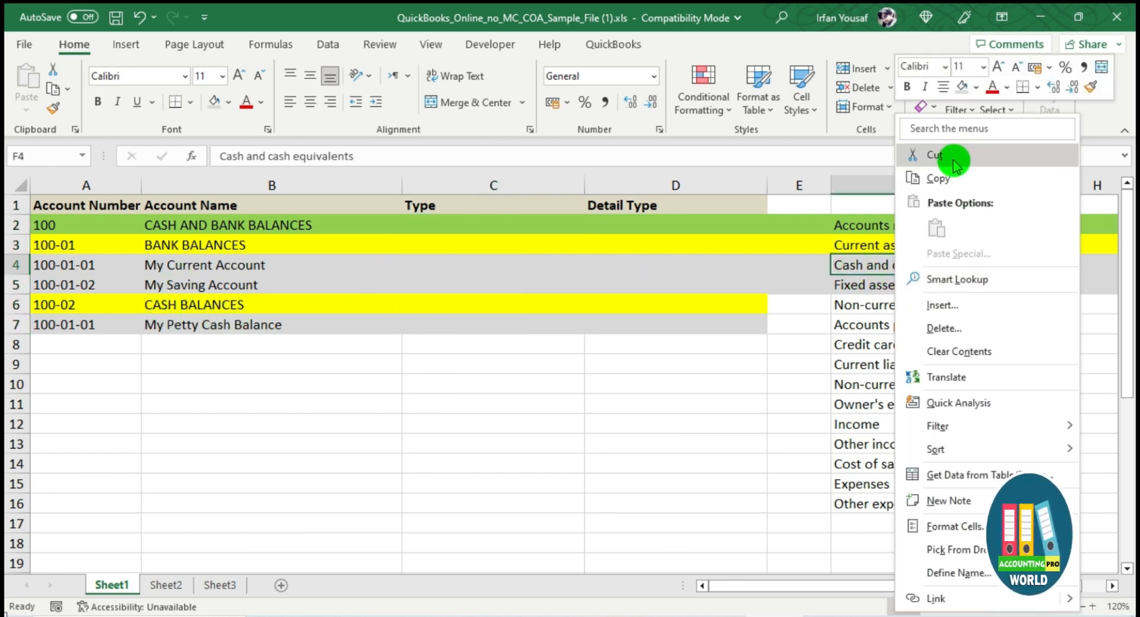
left_click(949, 172)
left_click_drag(498, 225, 496, 320)
right_click(496, 320)
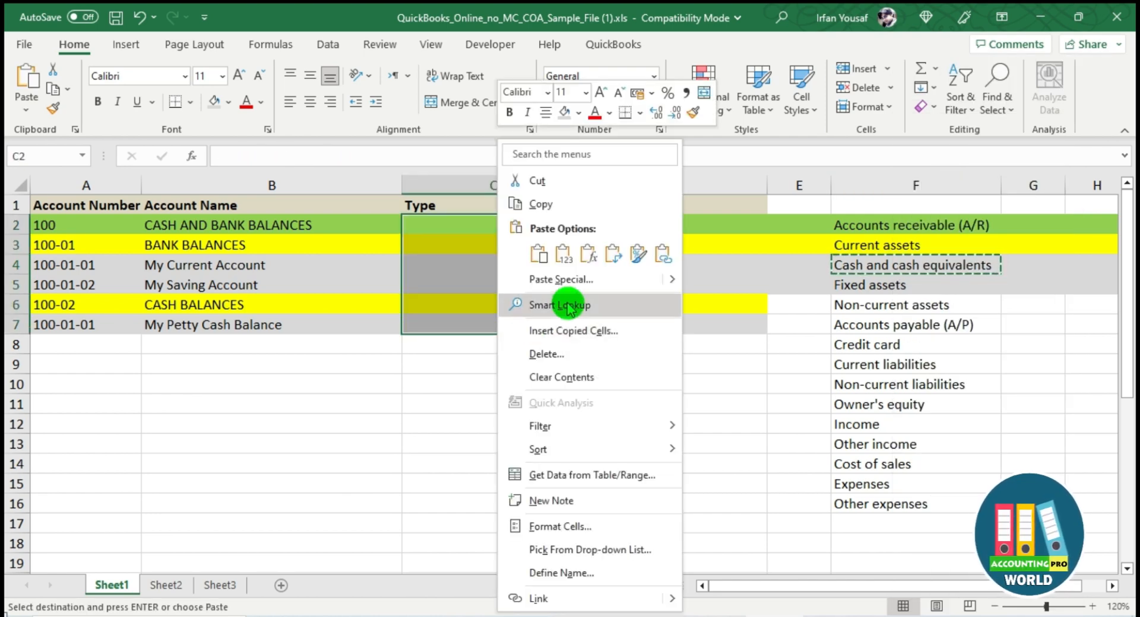
left_click(565, 257)
left_click(456, 399)
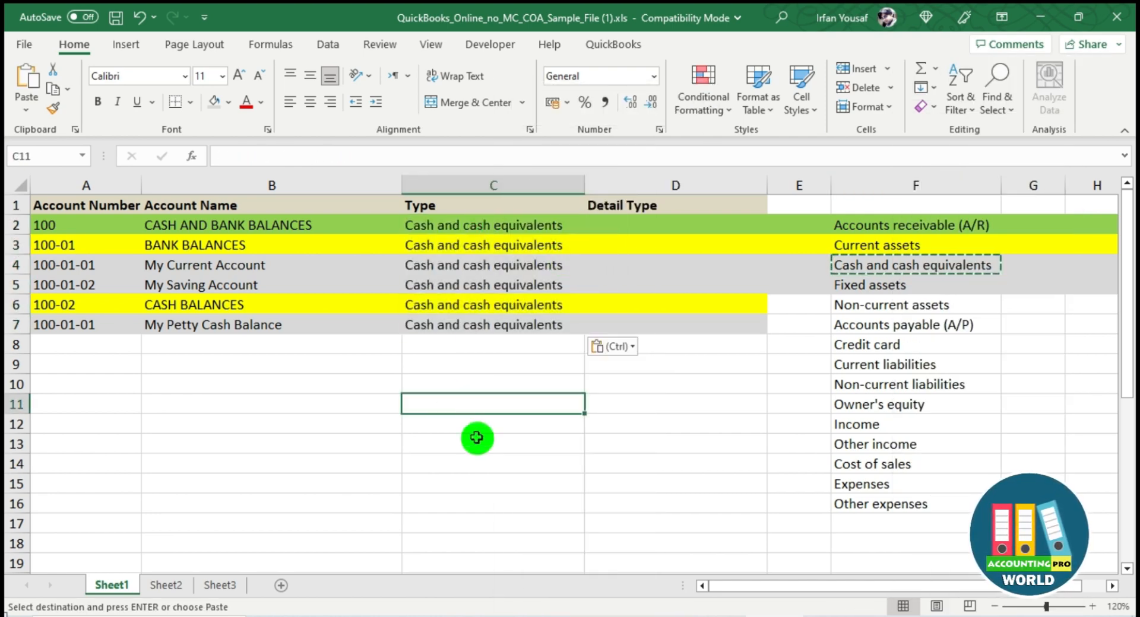
left_click(659, 228)
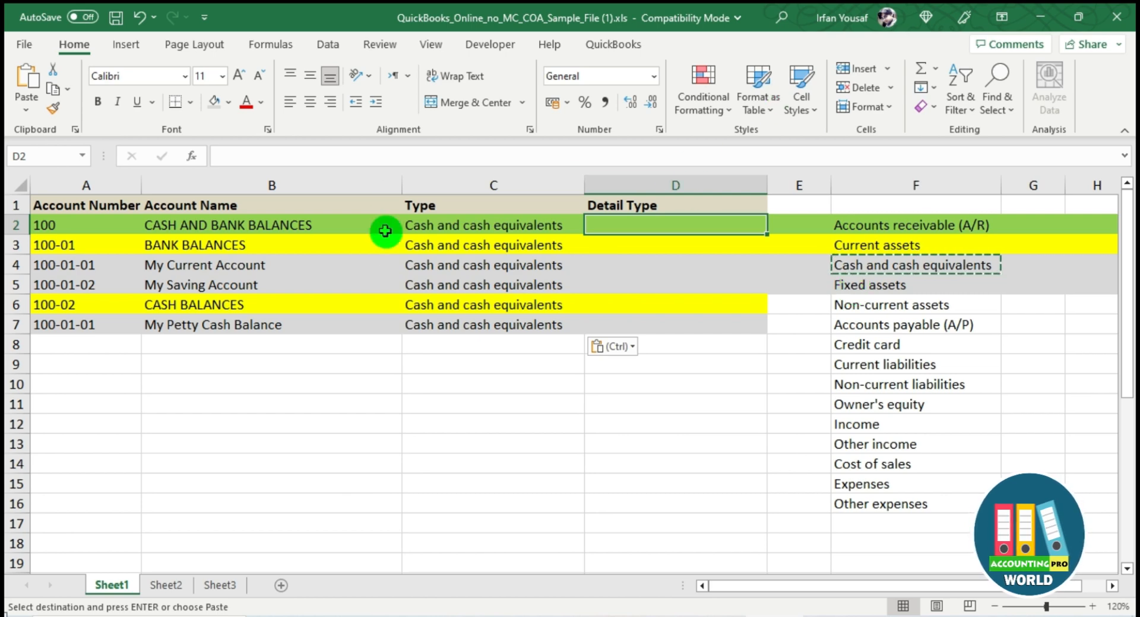
double_click(470, 226)
left_click(536, 398)
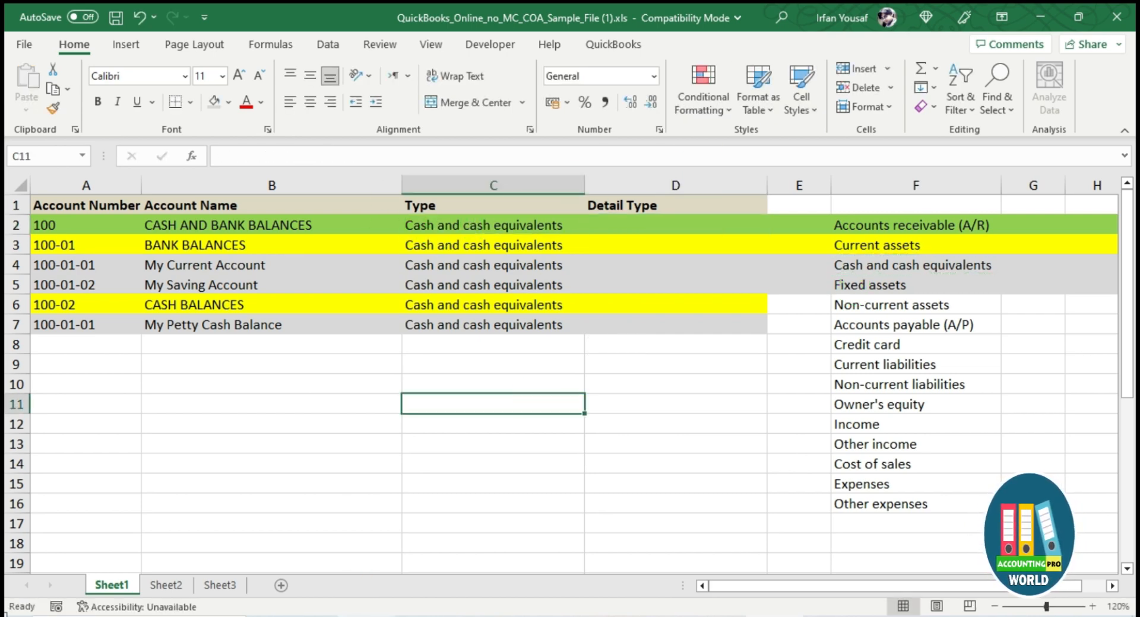
Switch to QuickBooks Online, start a new account with the workbook beside it, and display the available detail types
left_click(364, 616)
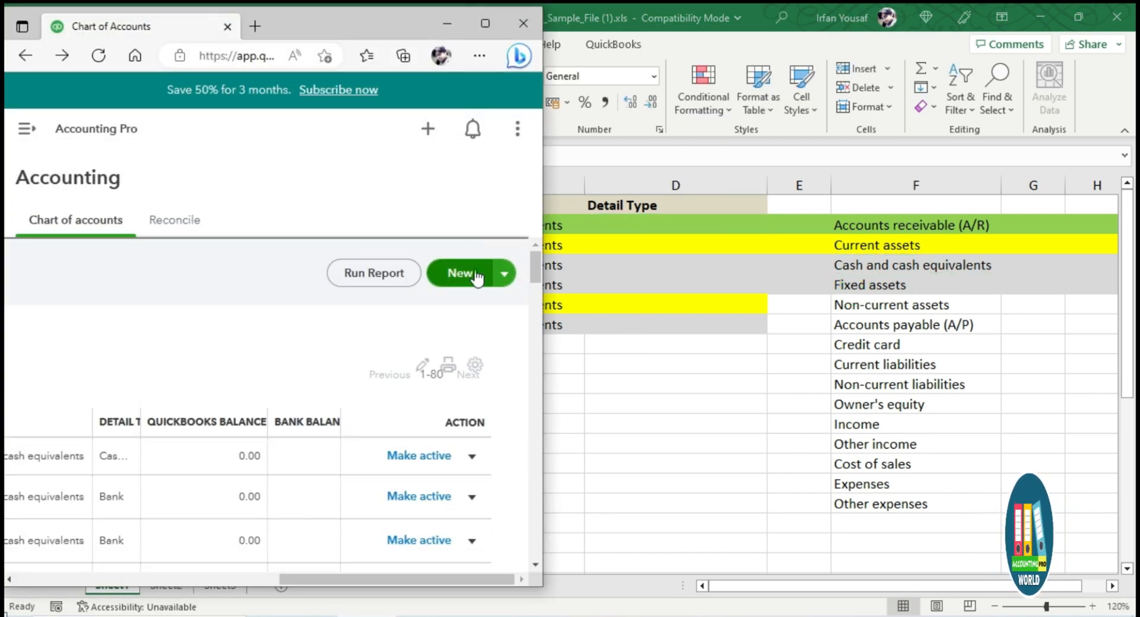
left_click(475, 274)
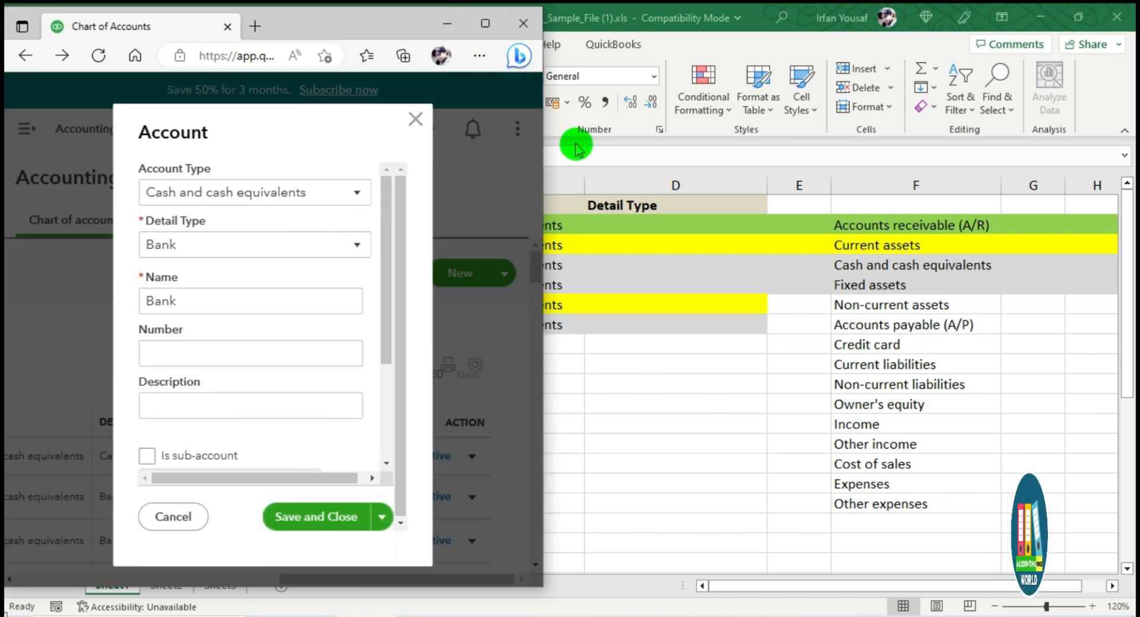
left_click(1079, 18)
left_click(1112, 558)
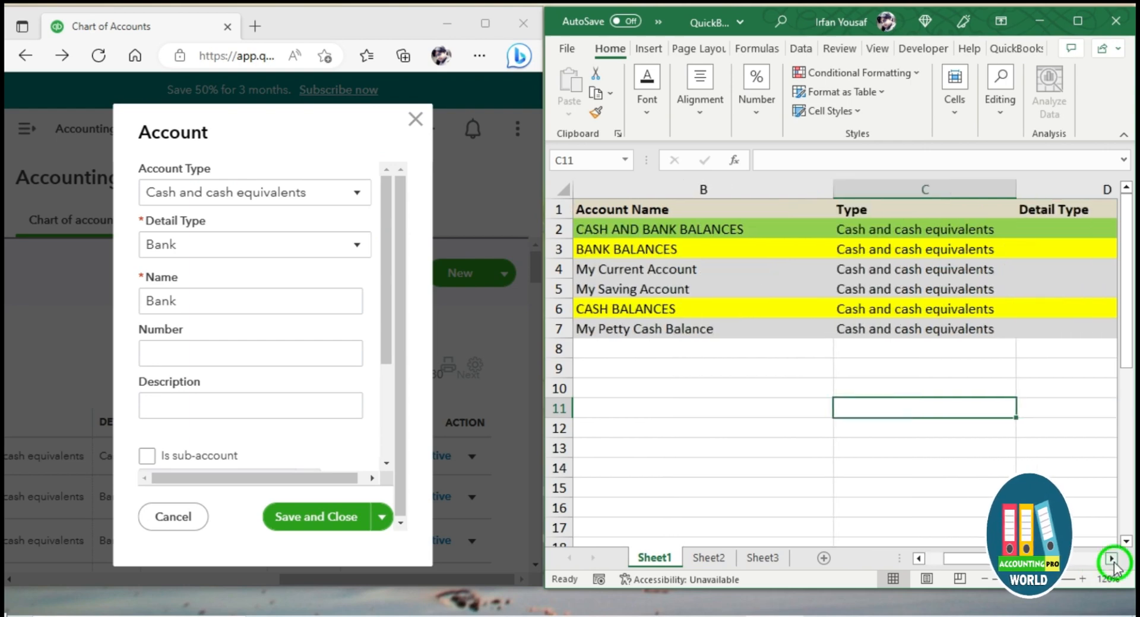
left_click(1111, 558)
left_click(216, 254)
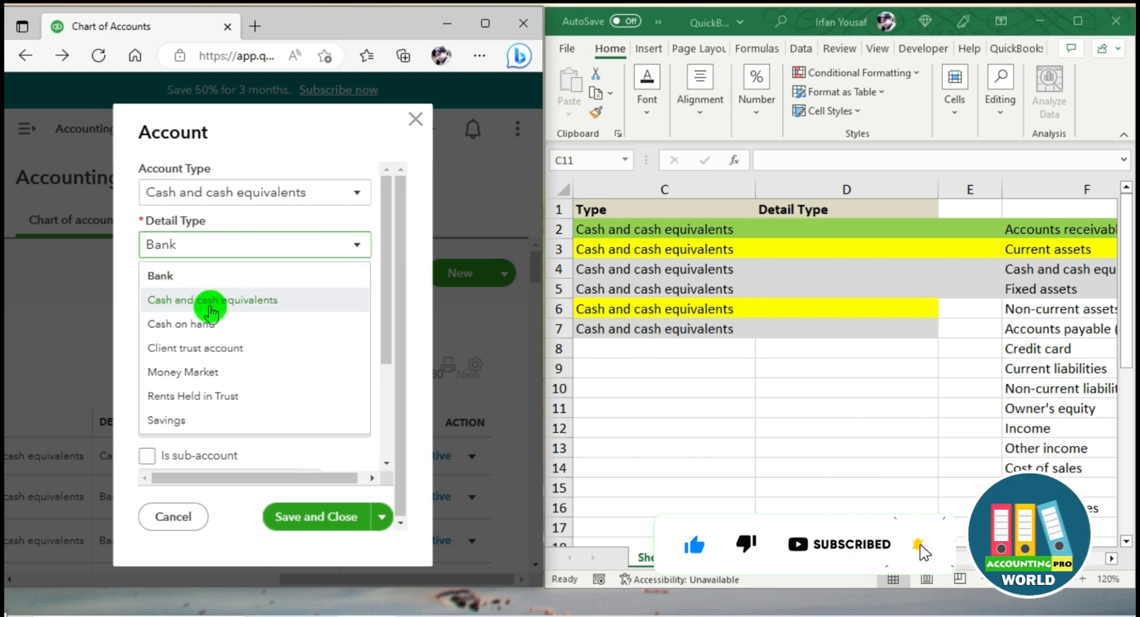
Enter Cash and cash equivalents in D2 as the detail type for CASH AND BANK BALANCES
left_click(678, 234)
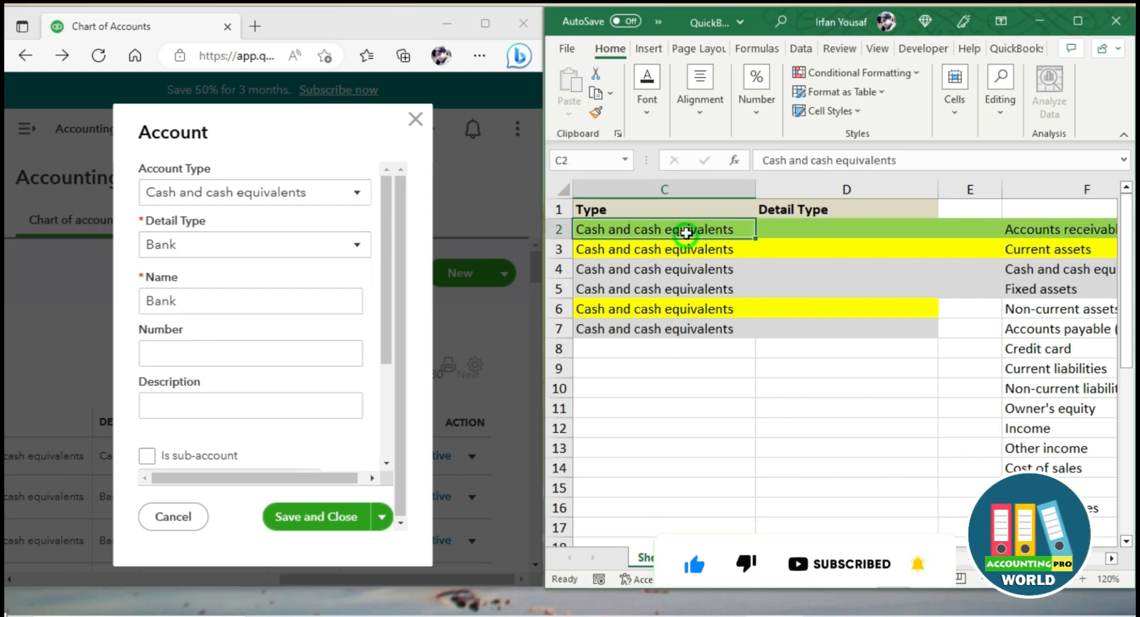
left_click(677, 270)
left_click(705, 228)
key("Left")
key("Left")
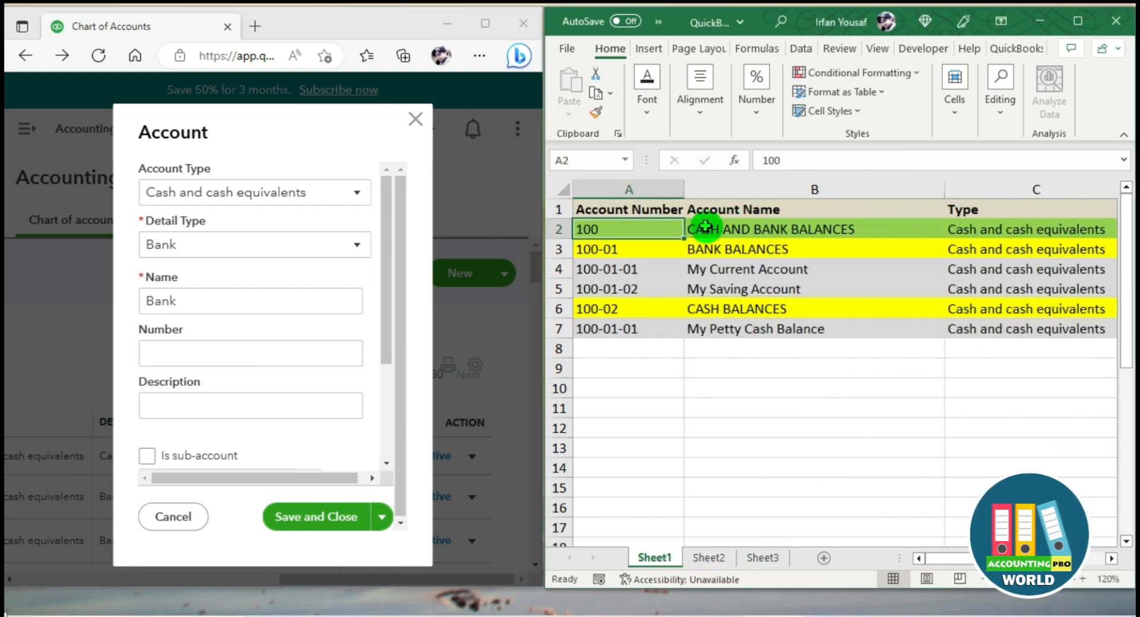
key("Right")
key("Right")
key("Left")
key("Right")
key("Right")
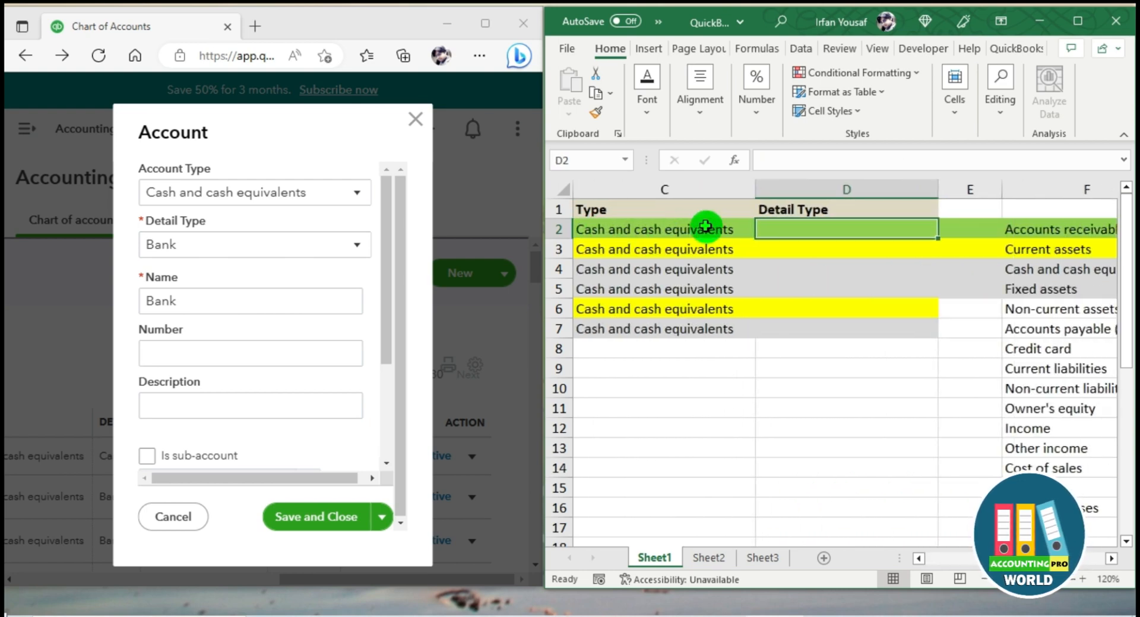
key("Down")
Enter Bank in D3 as the detail type for BANK BALANCES
key("Left")
key("Left")
key("Left")
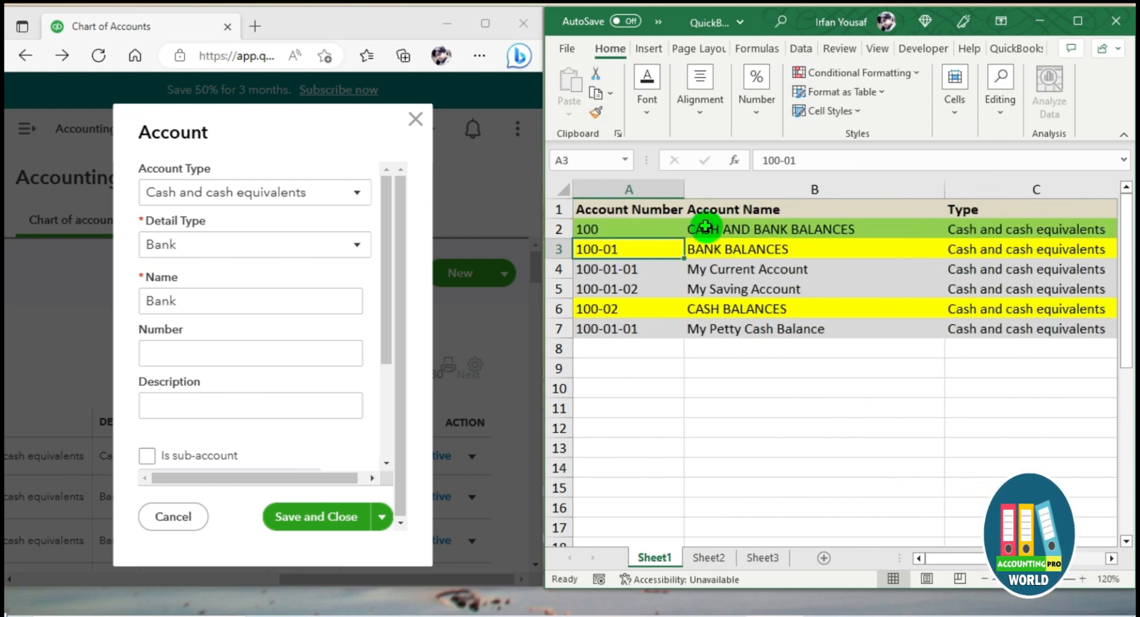
key("Right")
key("Right")
key("Right")
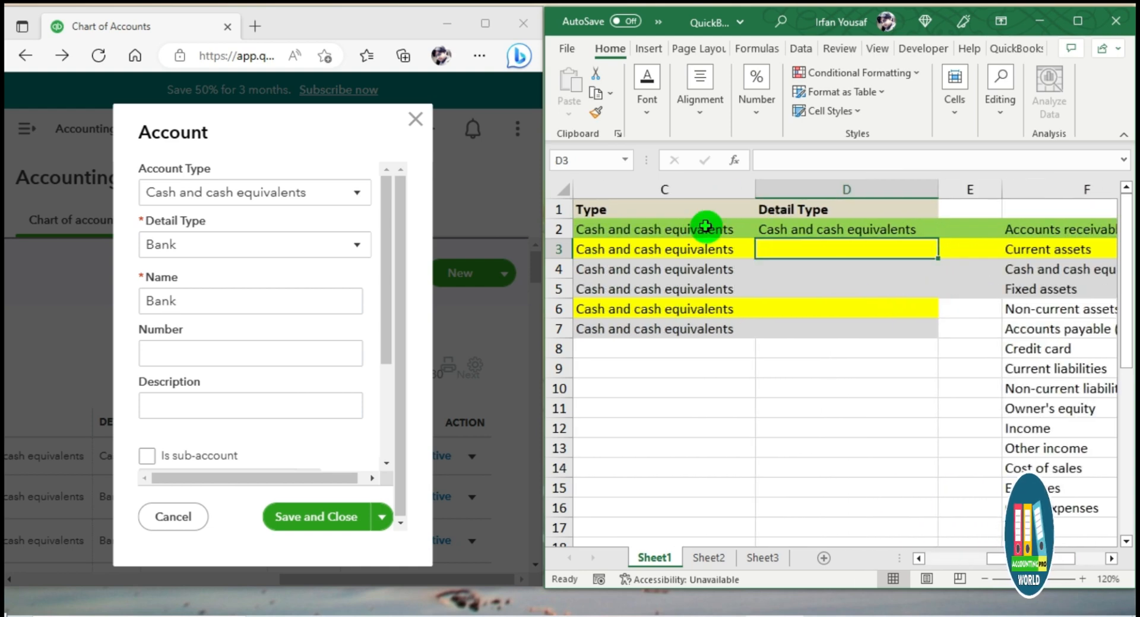
type("Bank")
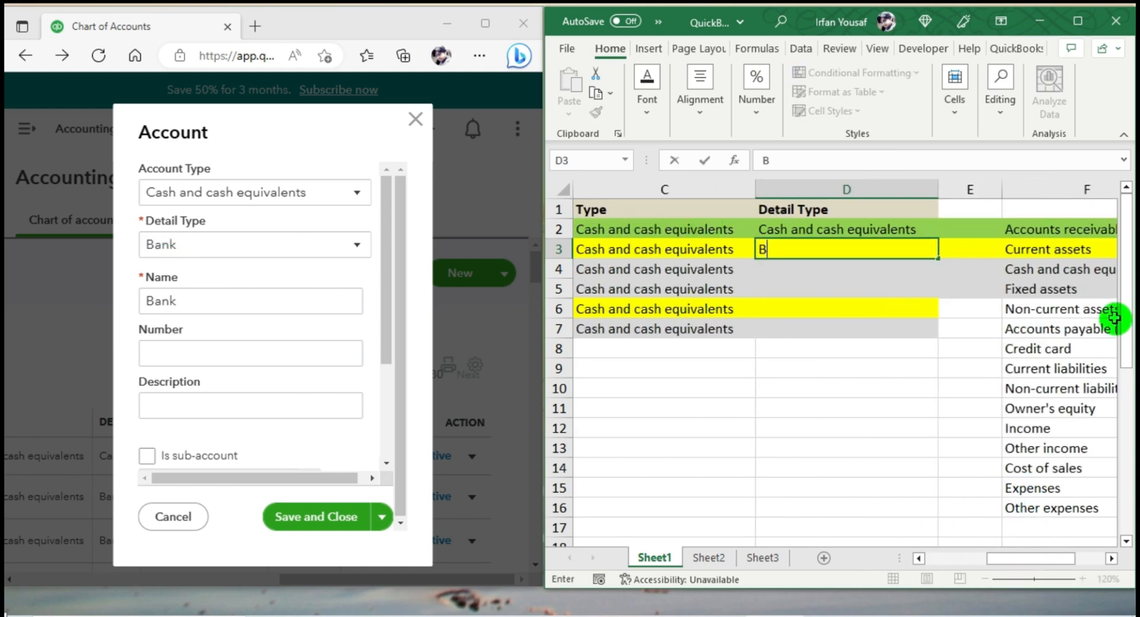
key("Return")
Enter Bank in D4 and D5 as the detail type for the current and saving accounts
key("Left")
key("Left")
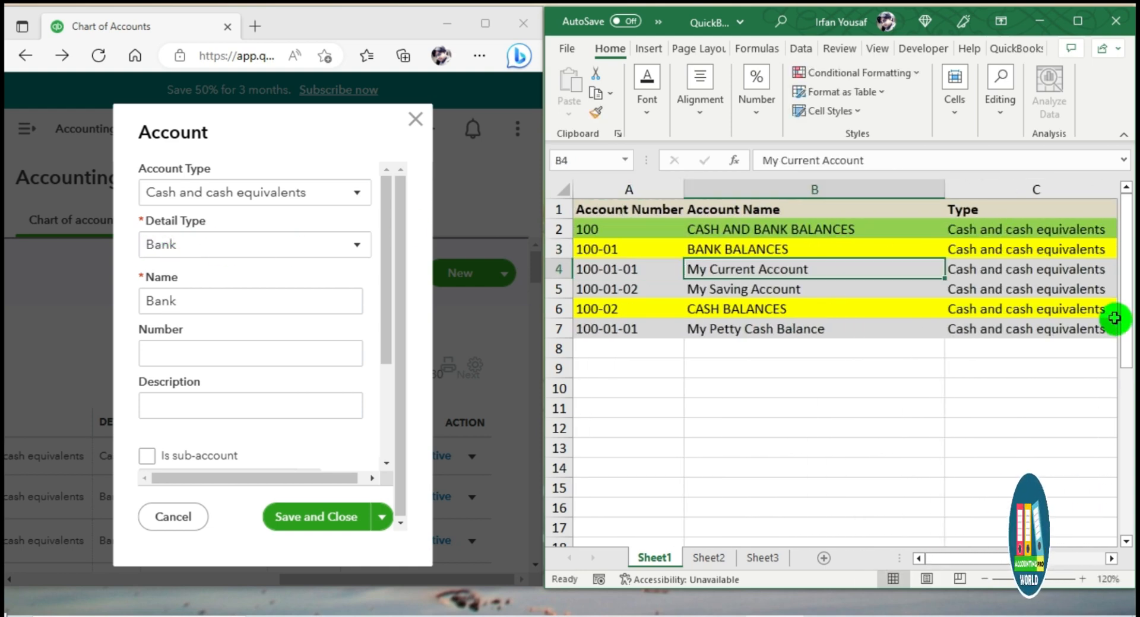
key("Right")
key("Right")
type("Bank")
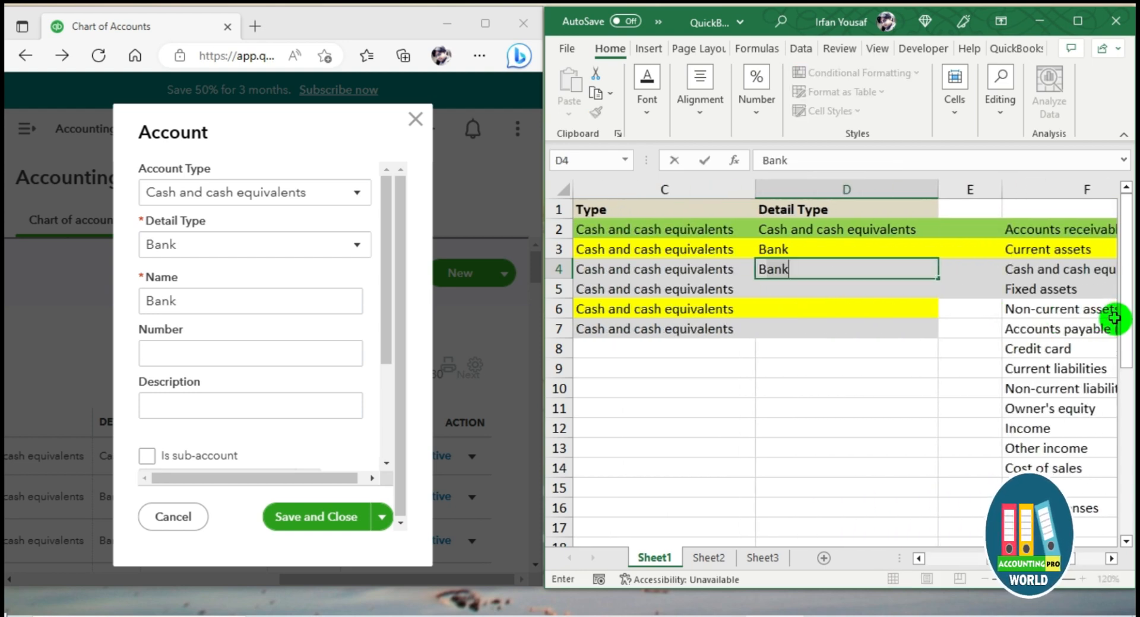
key("Return")
type("Bank")
key("Return")
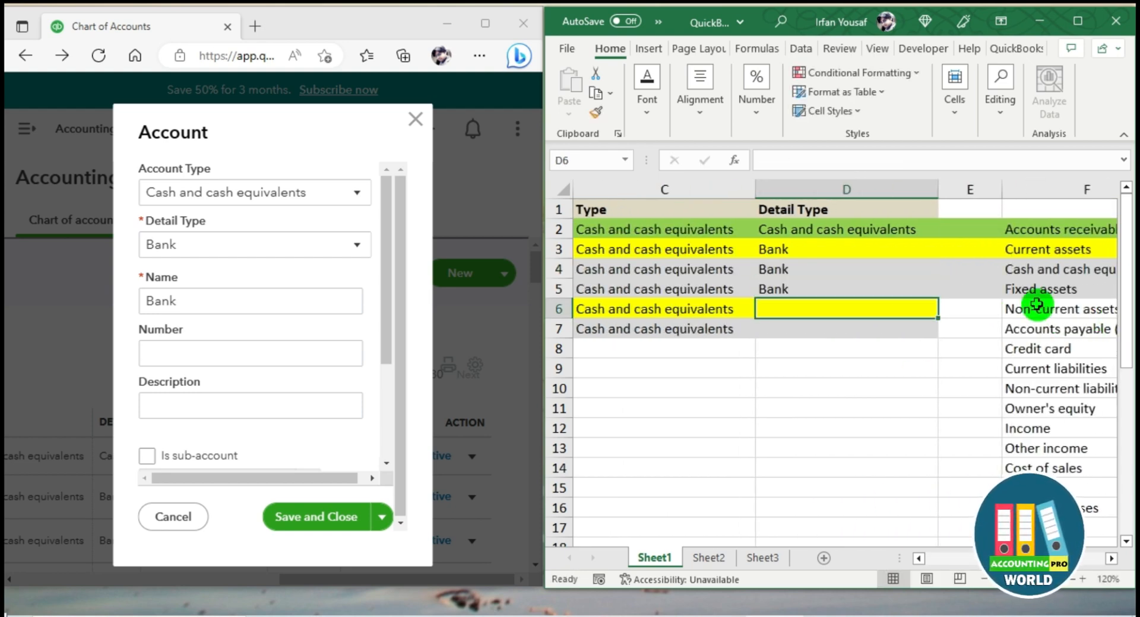
Check the detail types in the QuickBooks account form and enter Cash on hand in D6 and D7
left_click(347, 245)
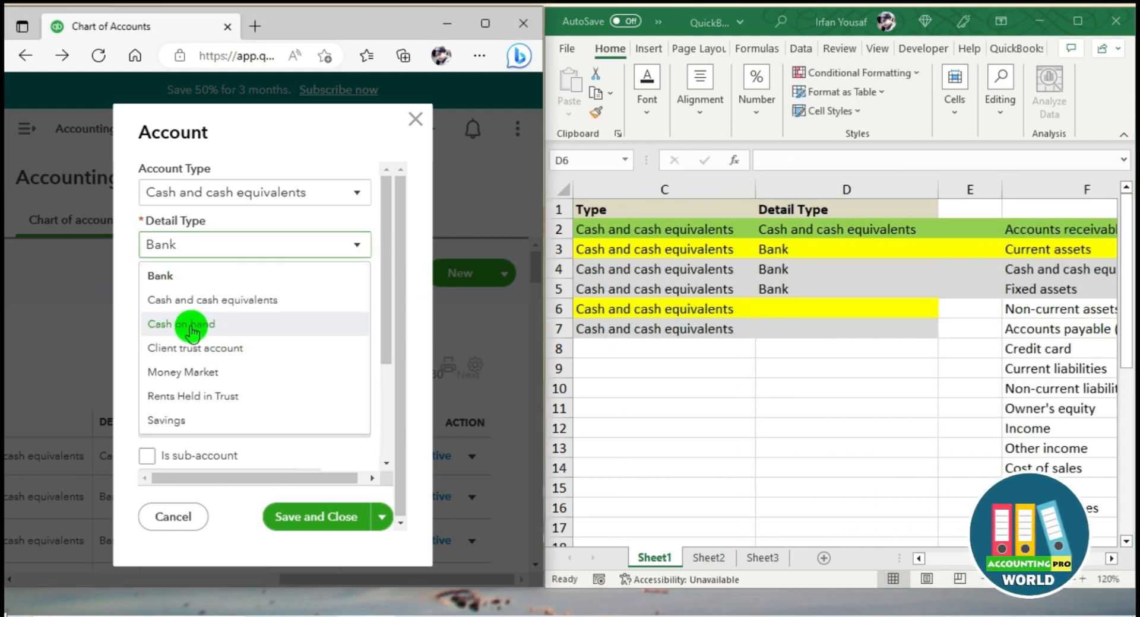
left_click(807, 307)
key("Right")
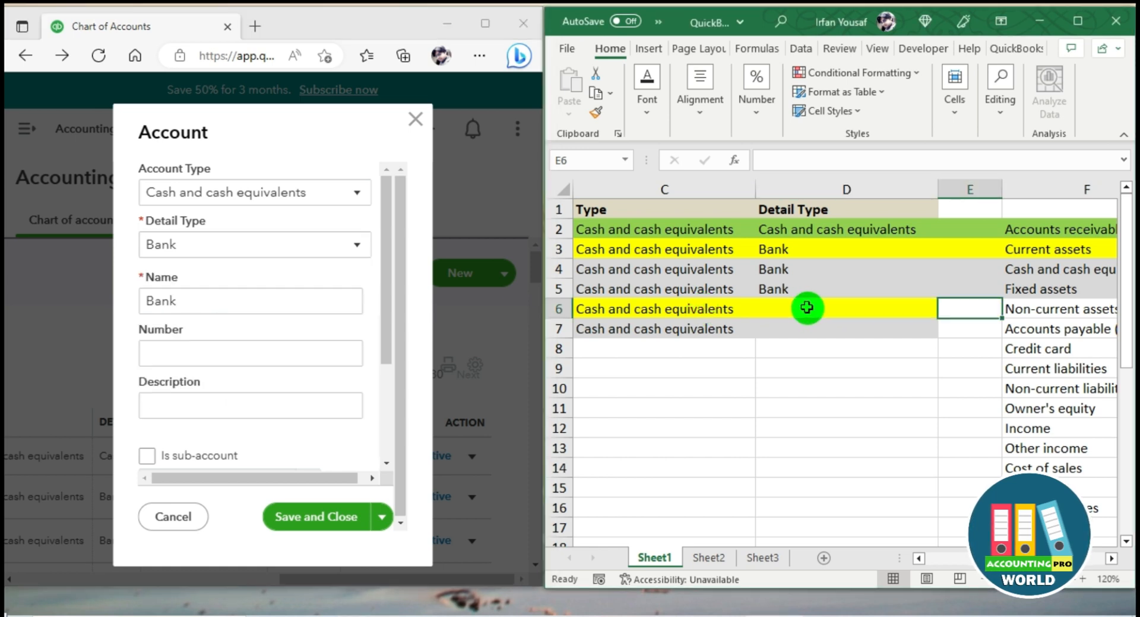
left_click(806, 306)
type("Cash on han")
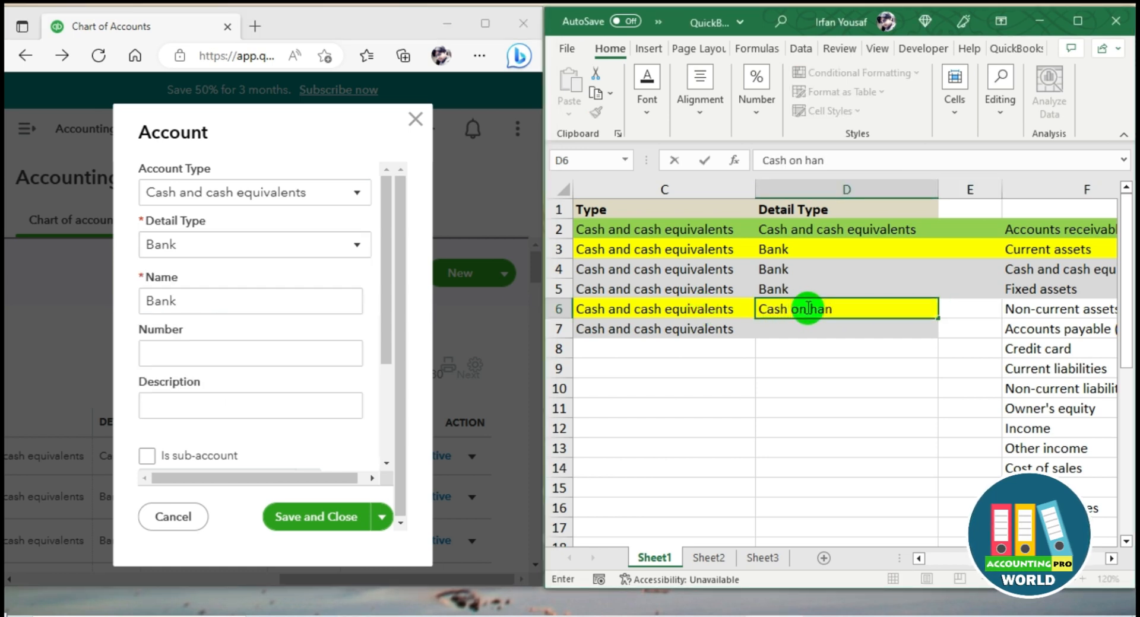
type("d")
key("Return")
type("Cash on hand")
key("Return")
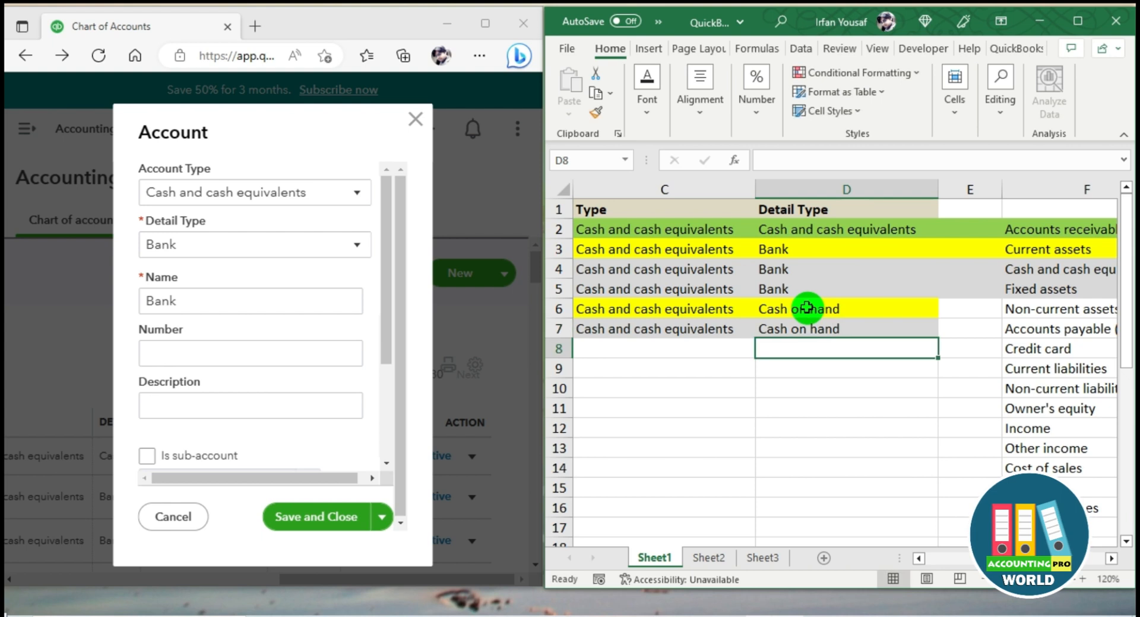
Compare the QuickBooks detail type options with the entries in D6 and D7
left_click(267, 243)
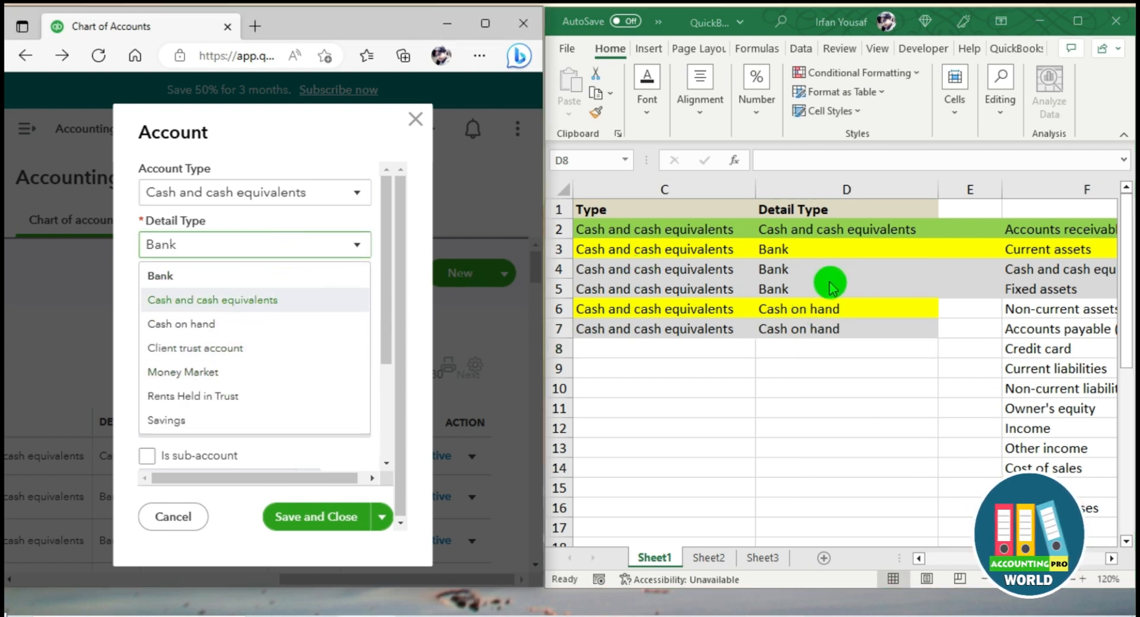
left_click(824, 310)
left_click(820, 326)
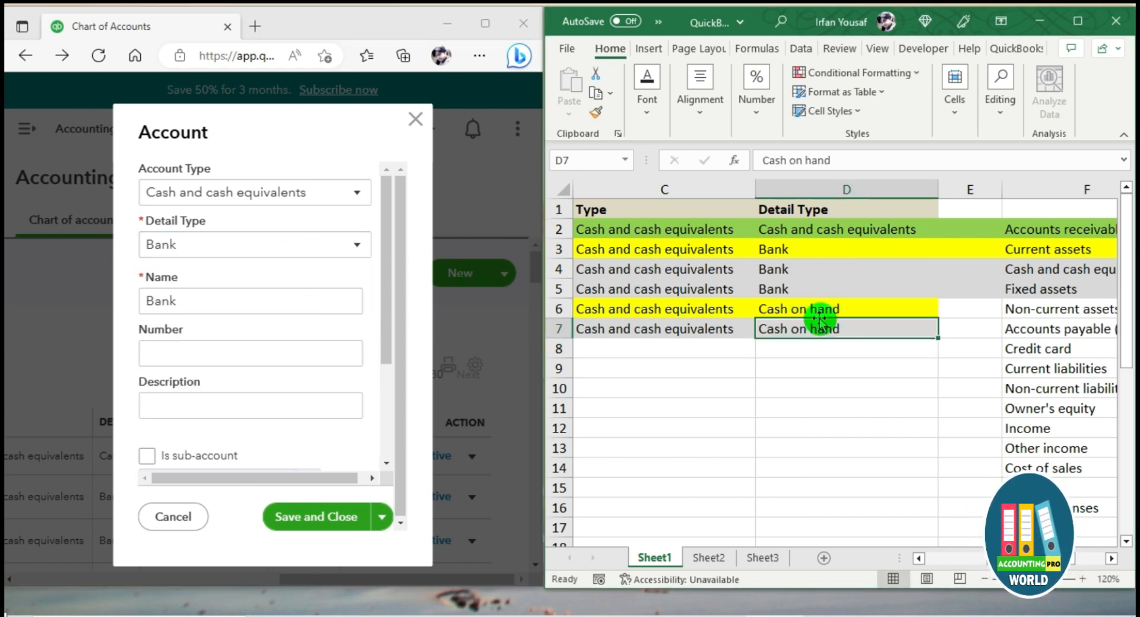
Maximize the workbook window and return to the account number of BANK BALANCES in A3
left_click(1077, 21)
left_click(432, 247)
key("Left")
key("Left")
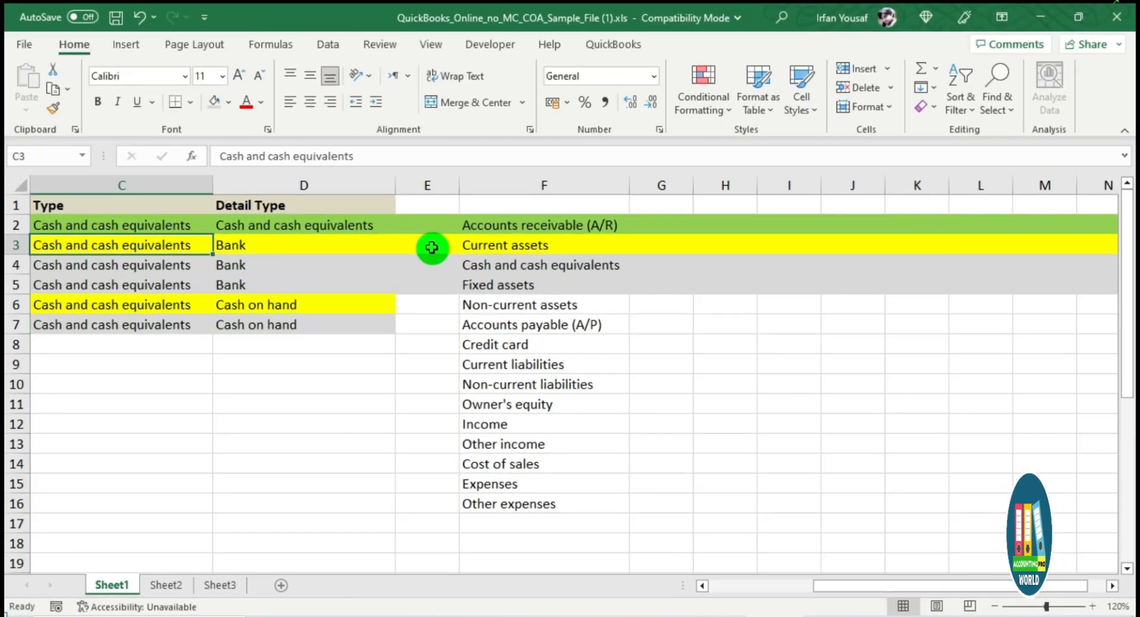
key("Left")
key("Left")
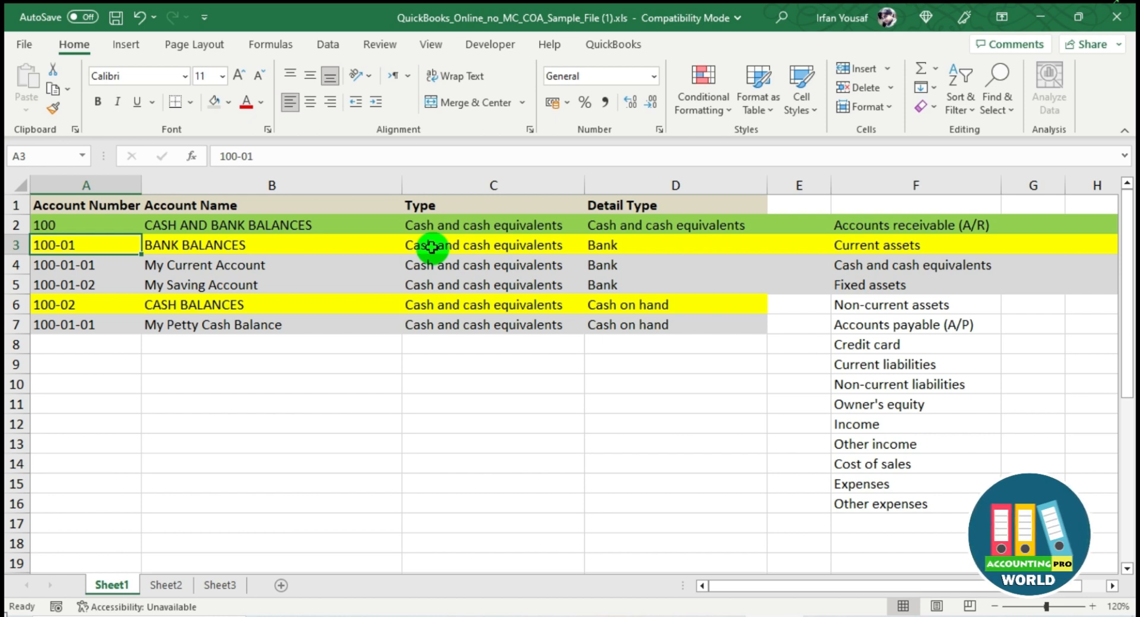
Review the parent and sub-account names in B2:B5, from CASH AND BANK BALANCES to My Saving Account
left_click(153, 227)
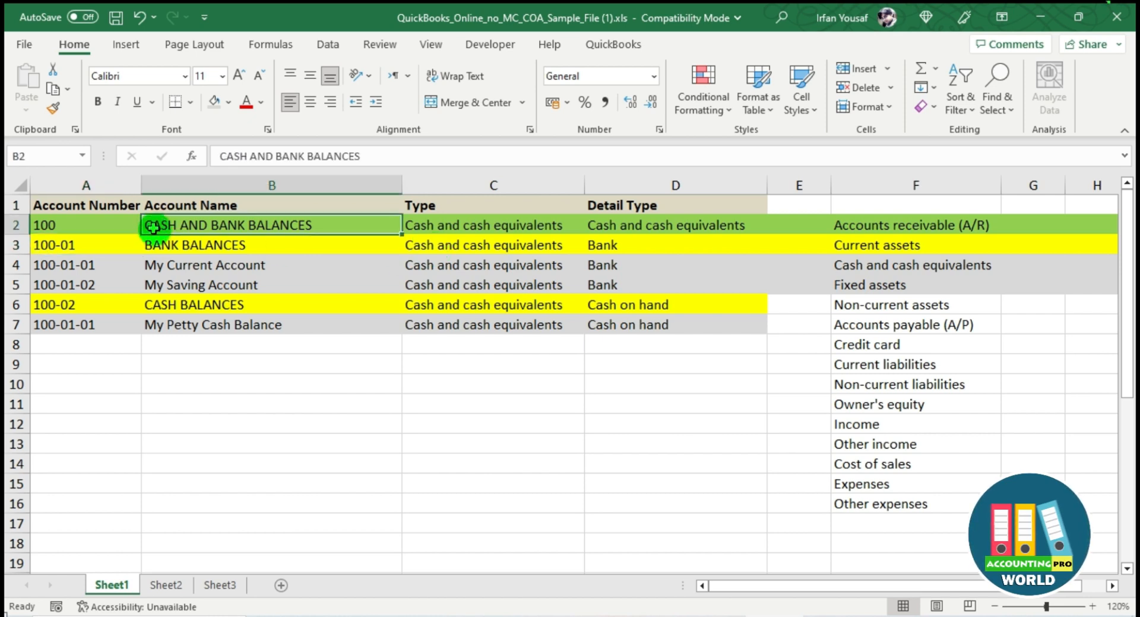
left_click(156, 245)
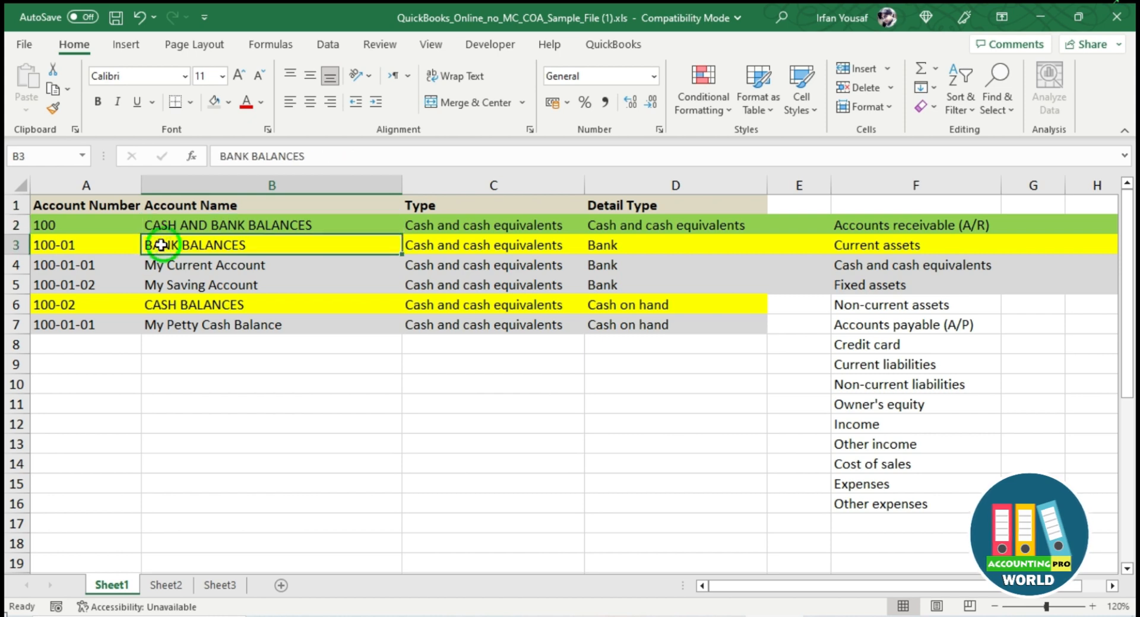
left_click_drag(168, 266, 169, 284)
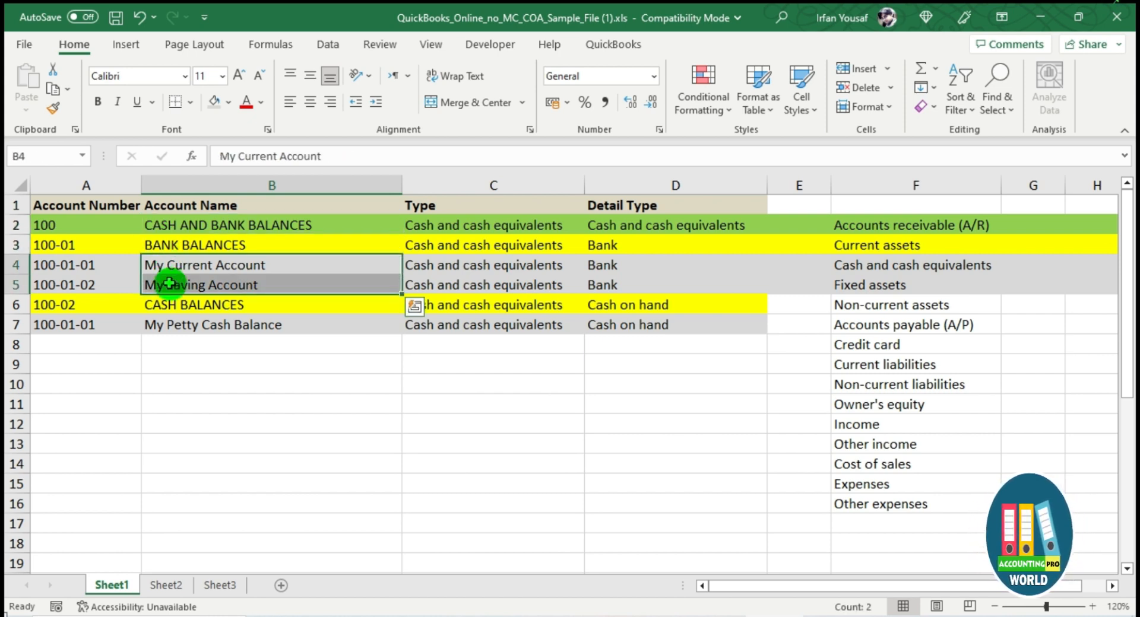
Widen the Account Name column to make room for longer account names
left_click(172, 305)
left_click(178, 325)
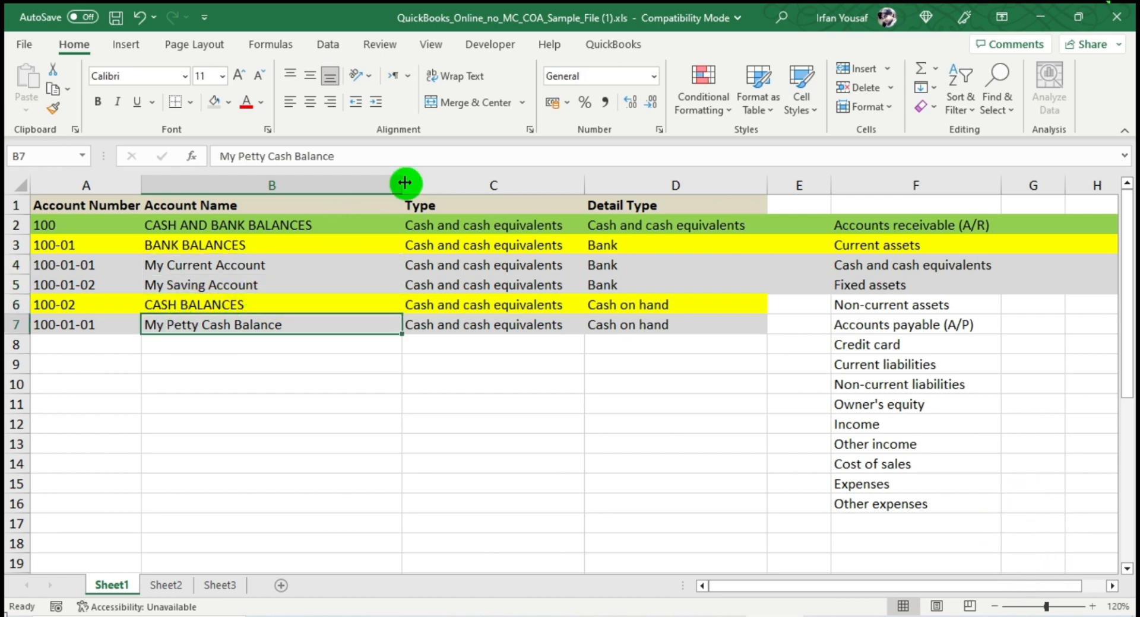
left_click_drag(403, 184, 580, 168)
left_click(246, 245)
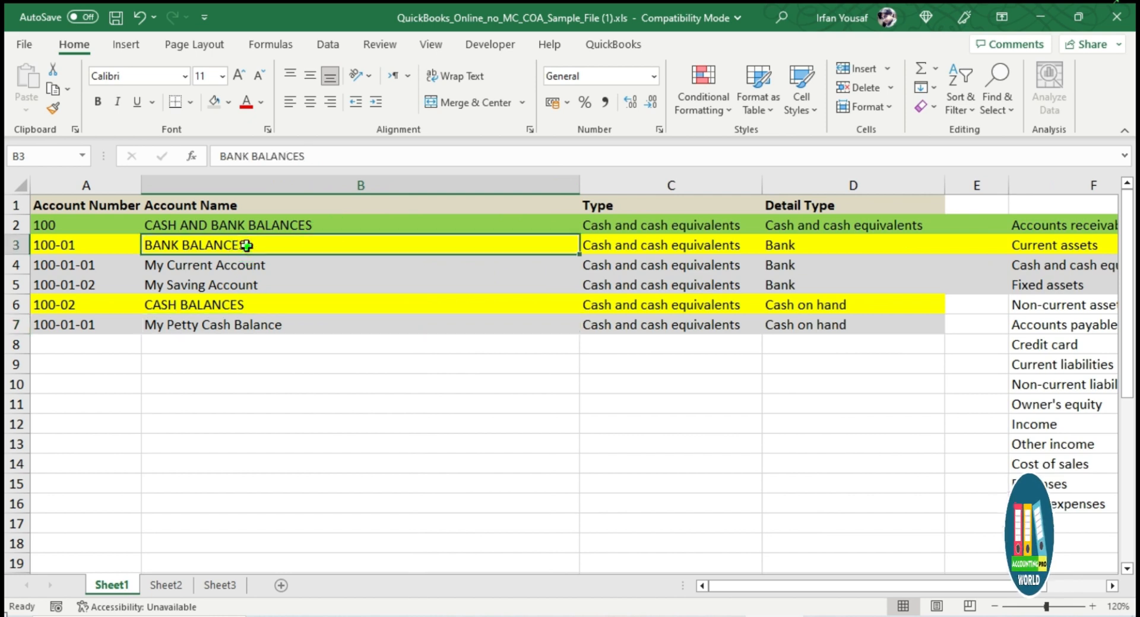
Prefix BANK BALANCES in B3 with its parent account name and a colon, giving CASH AND BANK BALANCES:BANK BALANCES
left_click(250, 226)
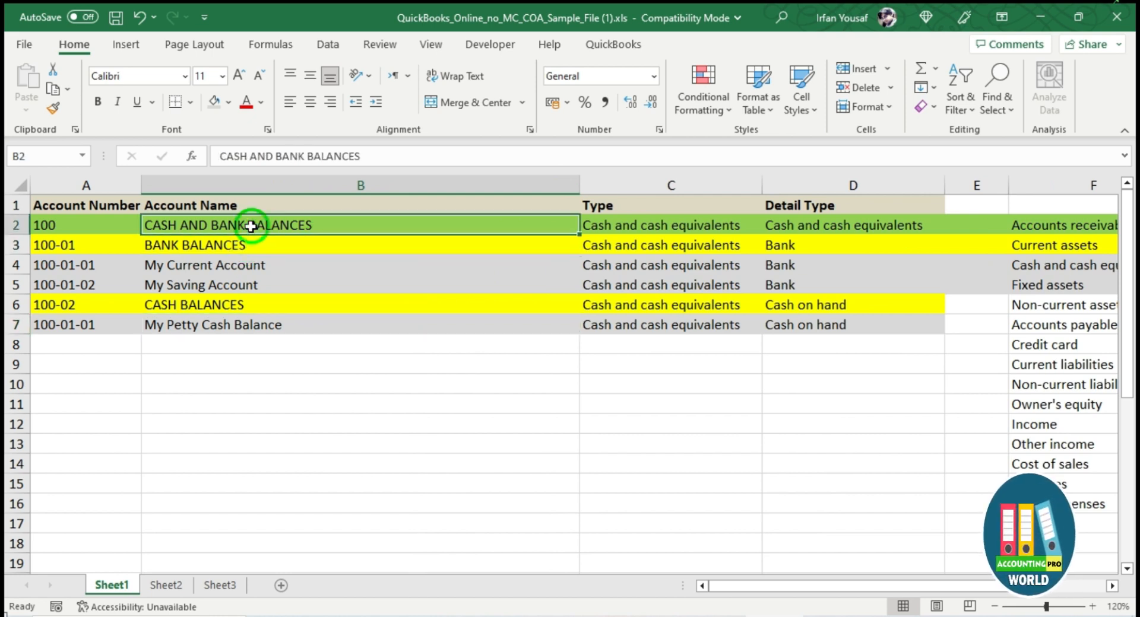
double_click(323, 227)
left_click_drag(323, 226, 145, 227)
right_click(156, 224)
left_click(189, 258)
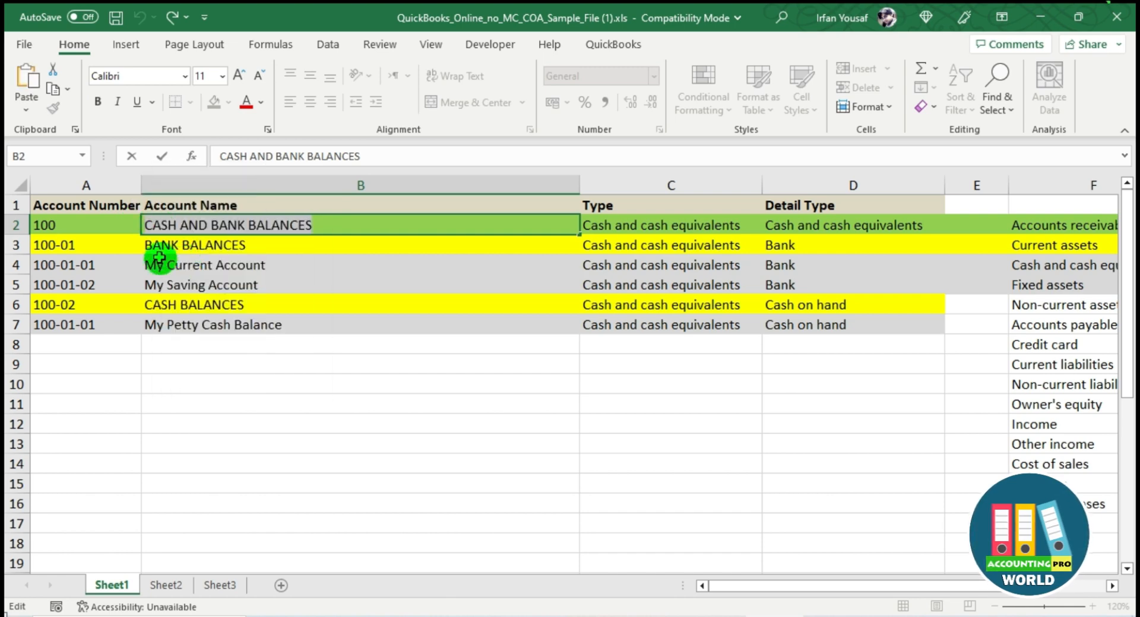
double_click(148, 246)
key("ctrl+v")
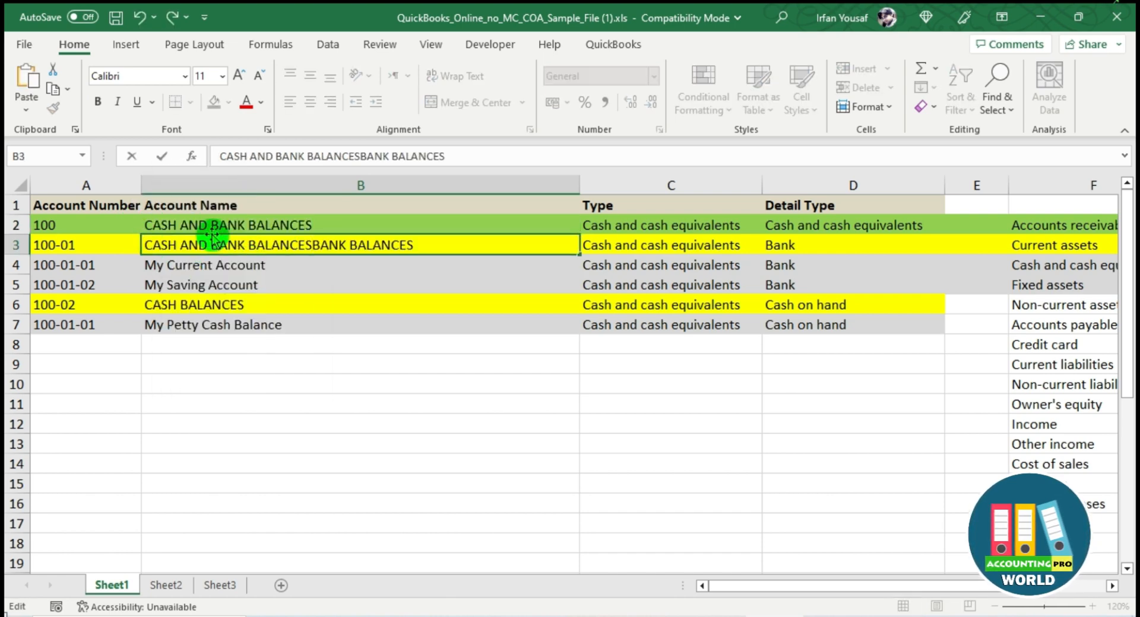
type(":")
key("Return")
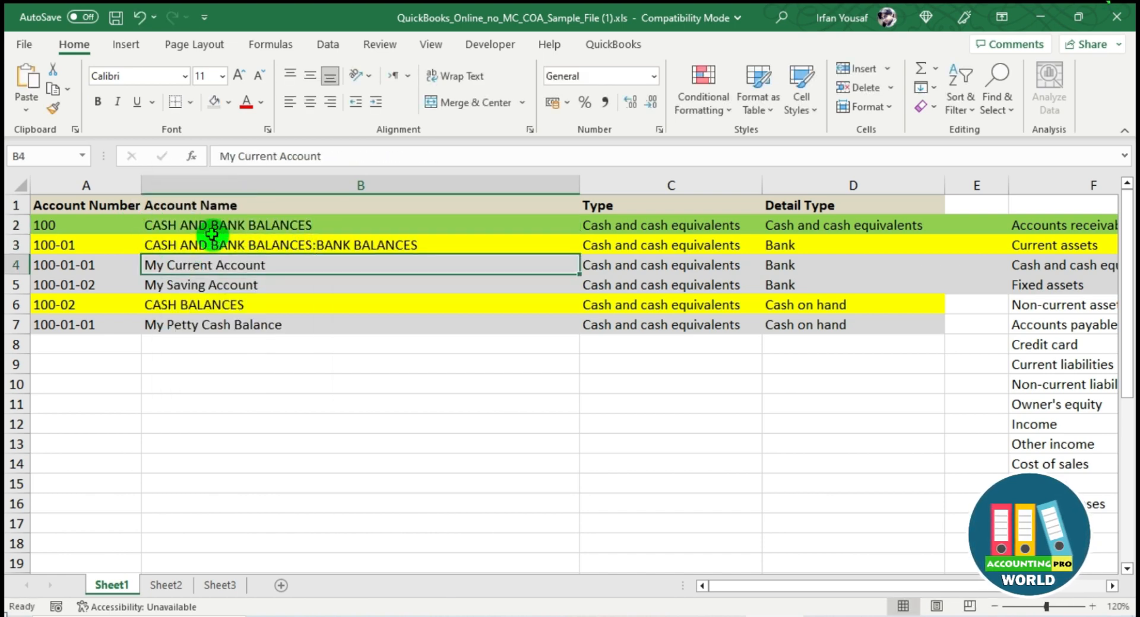
Prefix My Current Account in B4 with the full parent path from B3 and a colon, CASH AND BANK BALANCES:BANK BALANCES:
left_click(228, 225)
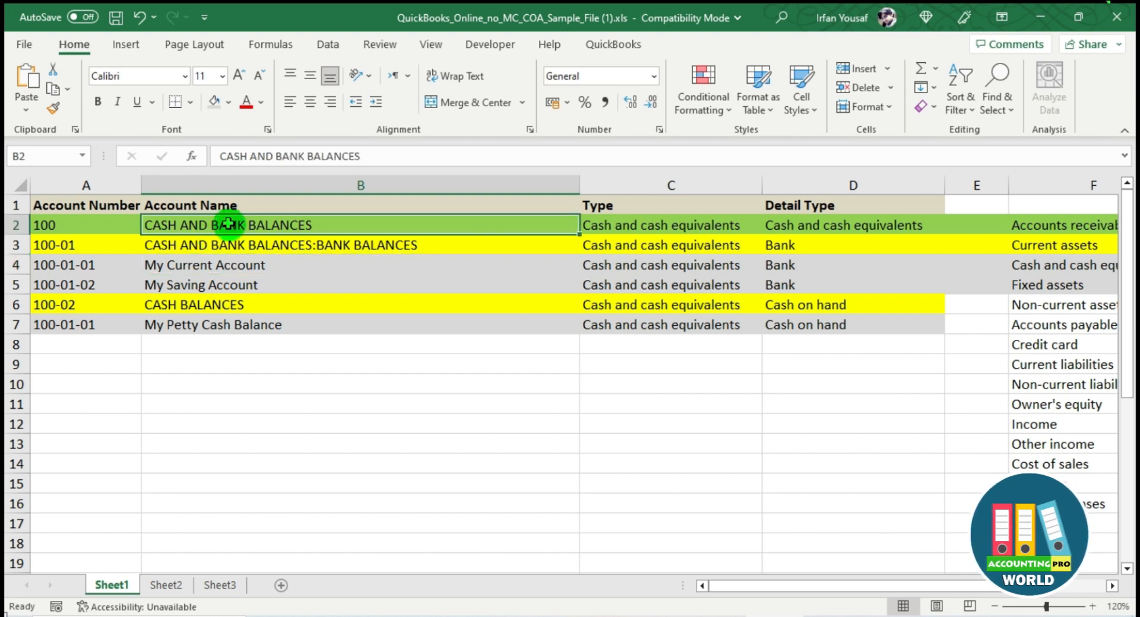
left_click(229, 245)
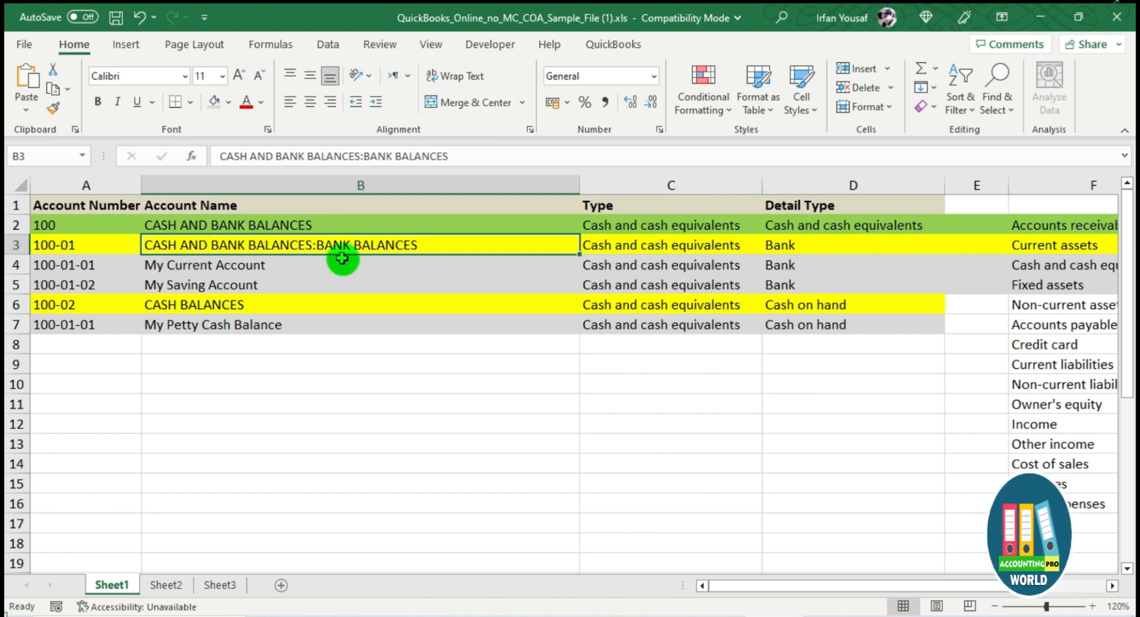
double_click(428, 244)
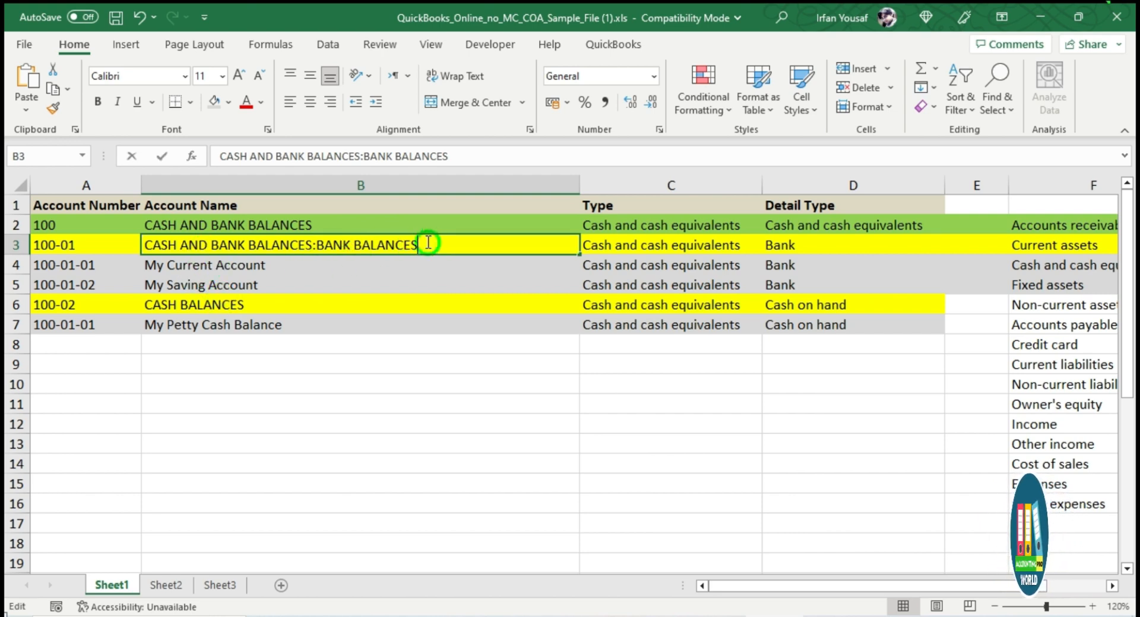
left_click_drag(427, 243, 20, 229)
double_click(153, 266)
key("ctrl+v")
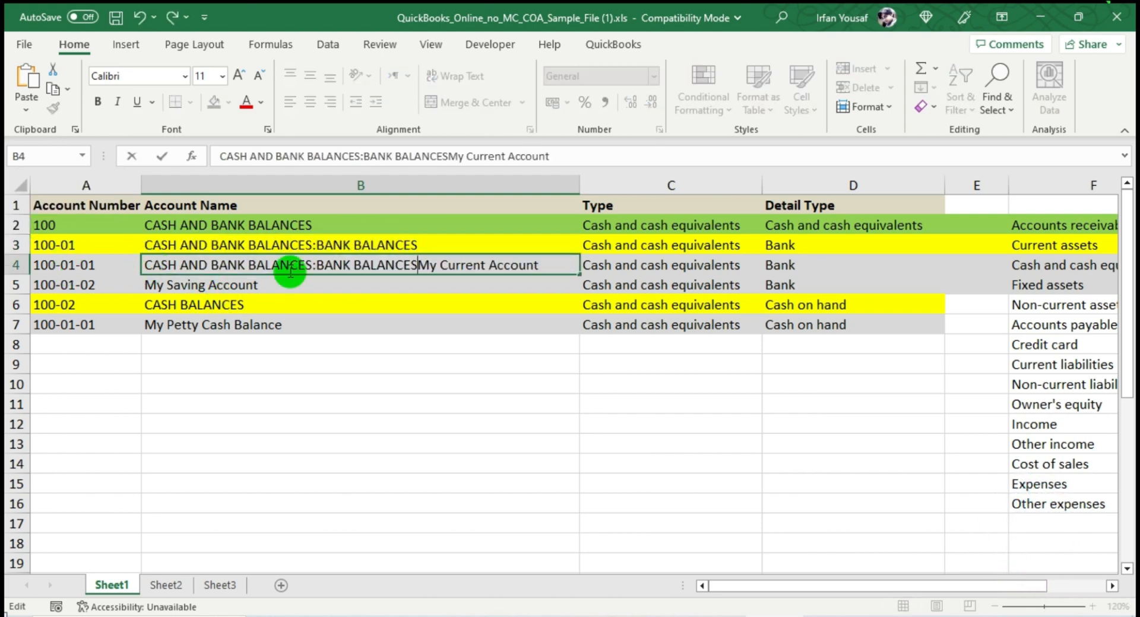
type(":")
key("Return")
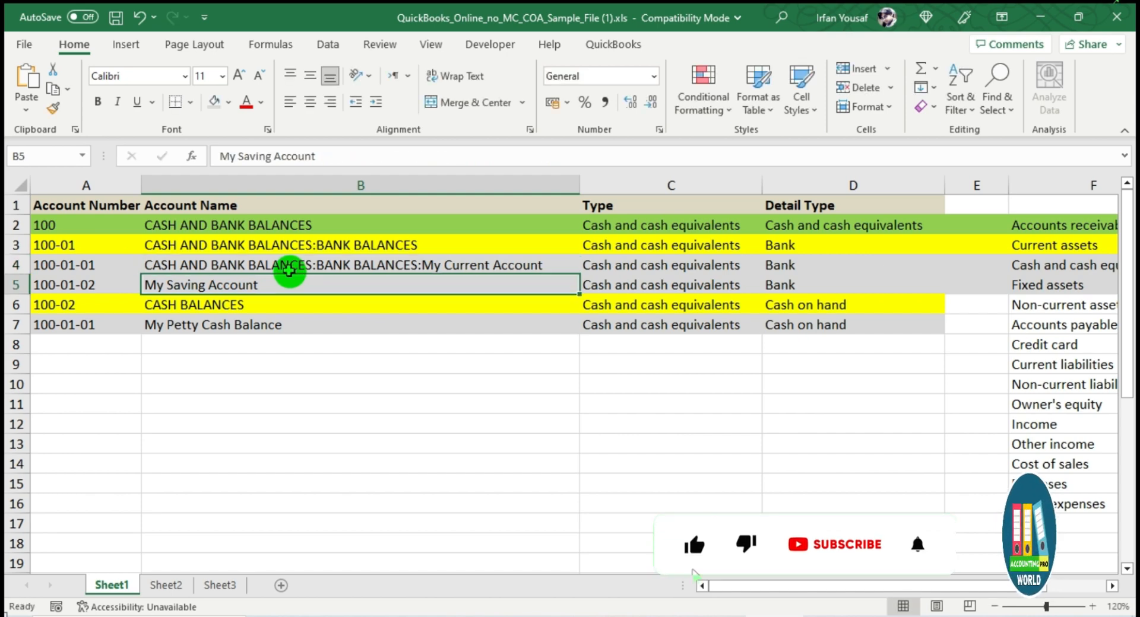
Prefix My Saving Account in B5 with the same parent path, CASH AND BANK BALANCES:BANK BALANCES:
double_click(149, 285)
key("ctrl+v")
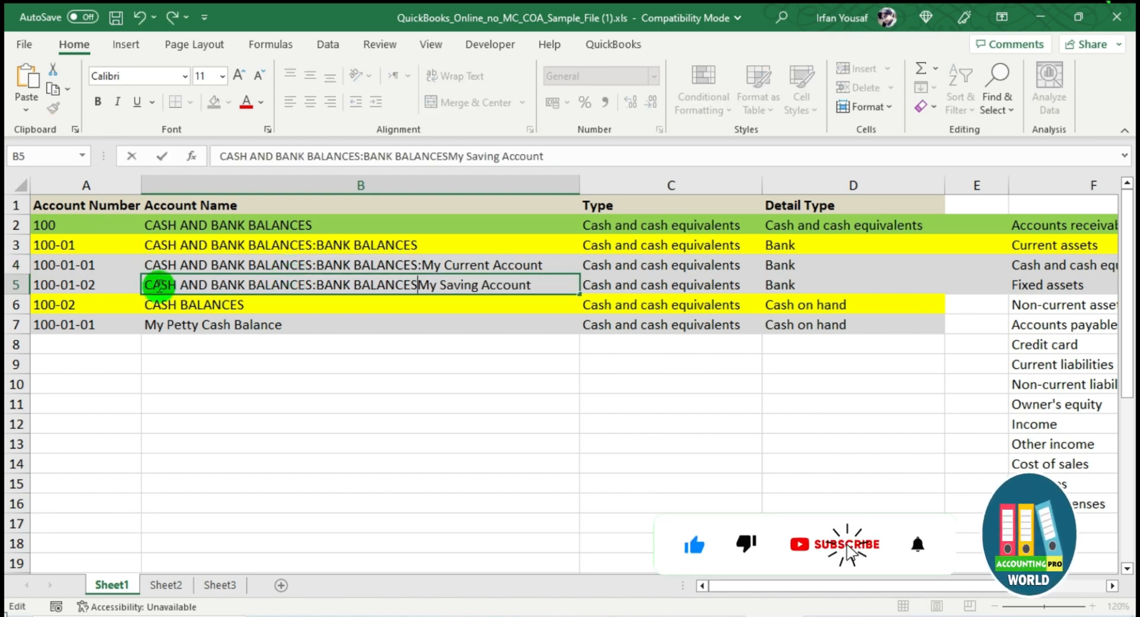
type(":")
key("Return")
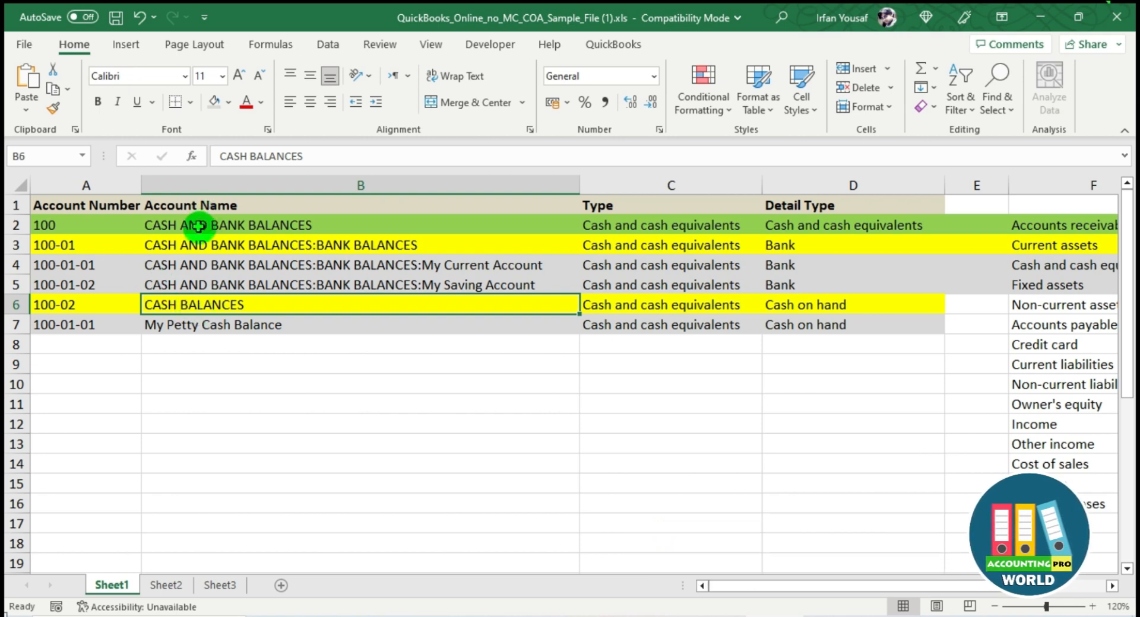
Prefix CASH BALANCES in B6 with the parent name from B2 and a colon, giving CASH AND BANK BALANCES:CASH BALANCES
double_click(198, 225)
left_click_drag(327, 230, 106, 215)
key("ctrl+c")
double_click(148, 303)
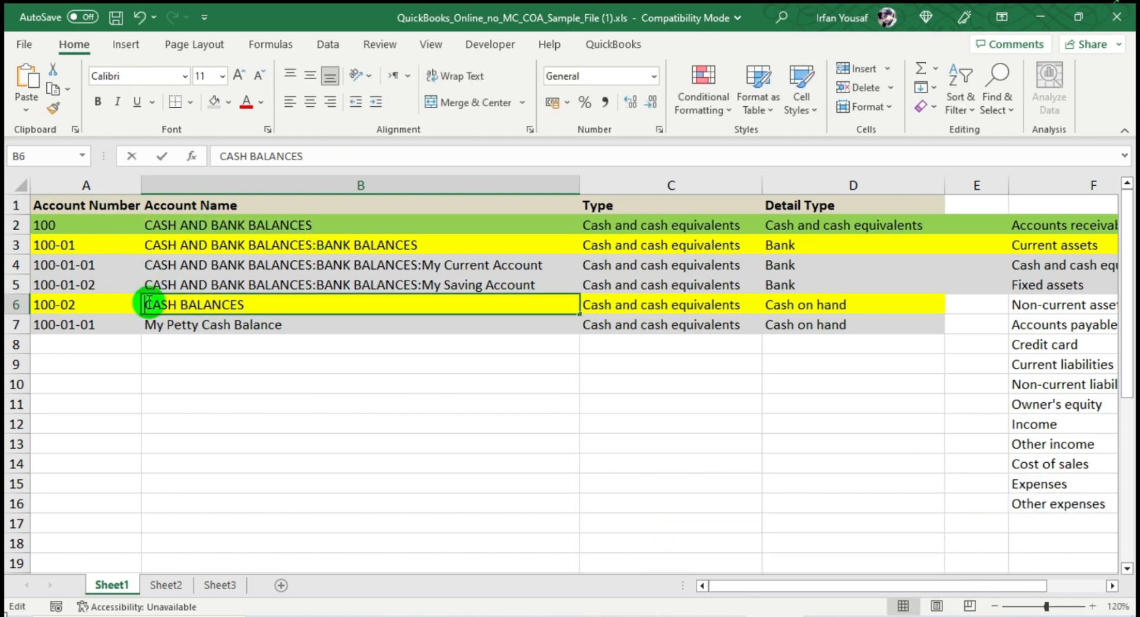
key("ctrl+v")
type(":")
key("Return")
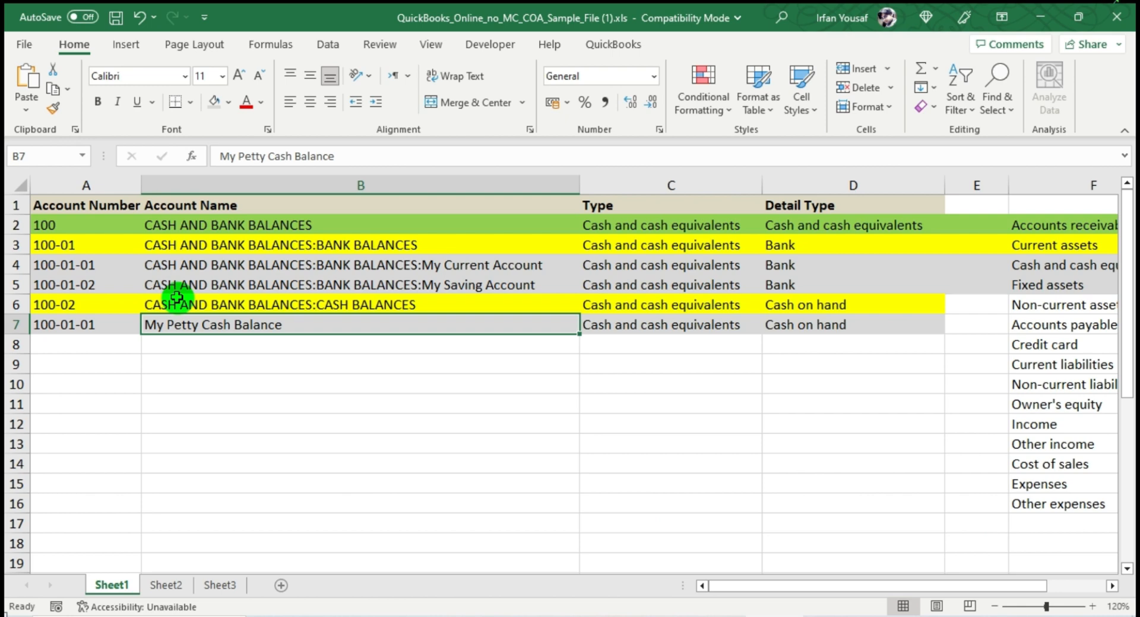
Prefix My Petty Cash Balance in B7 with the parent path from B6 and a colon, CASH AND BANK BALANCES:CASH BALANCES:
double_click(418, 306)
double_click(148, 325)
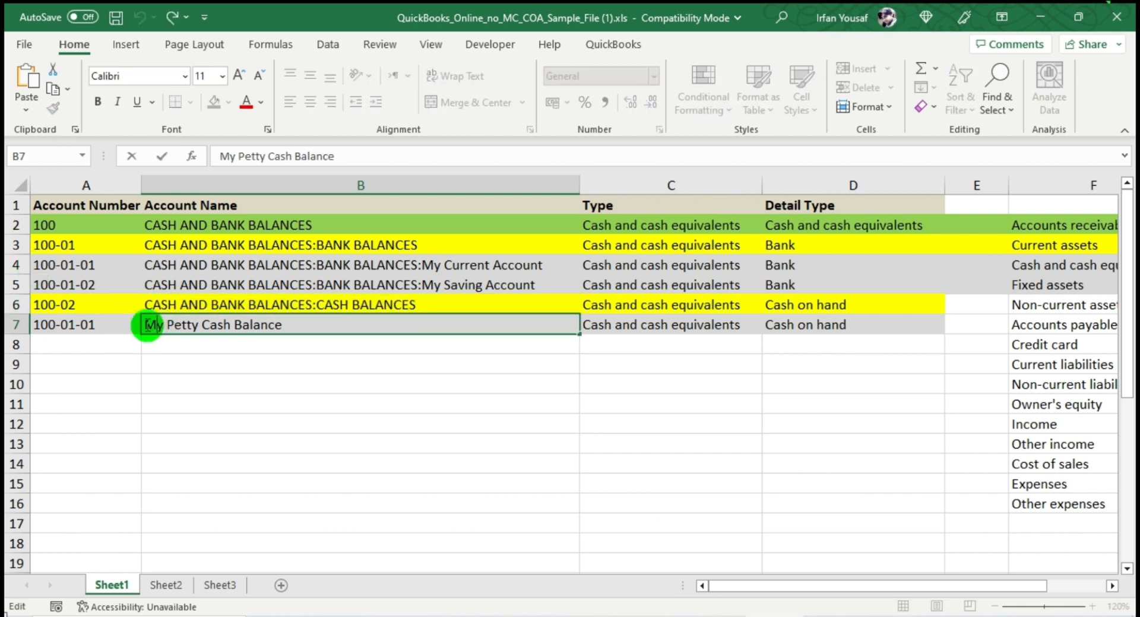
key("ctrl+v")
type(":")
key("Return")
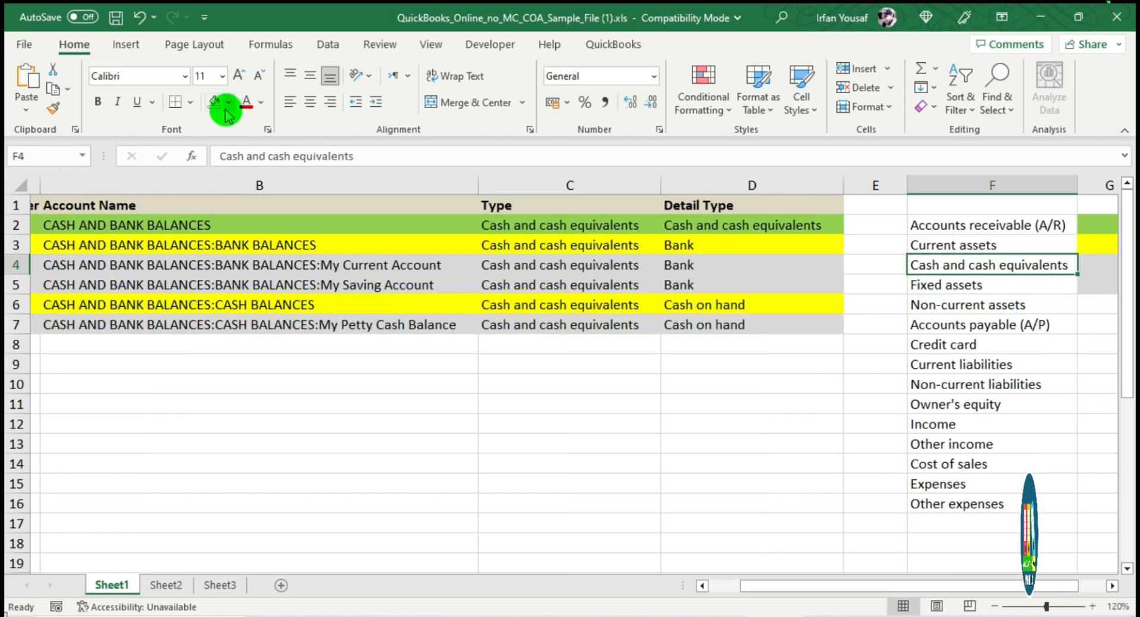
Fill the Cash and cash equivalents entry in the account type list (F4) with light green
left_click(228, 102)
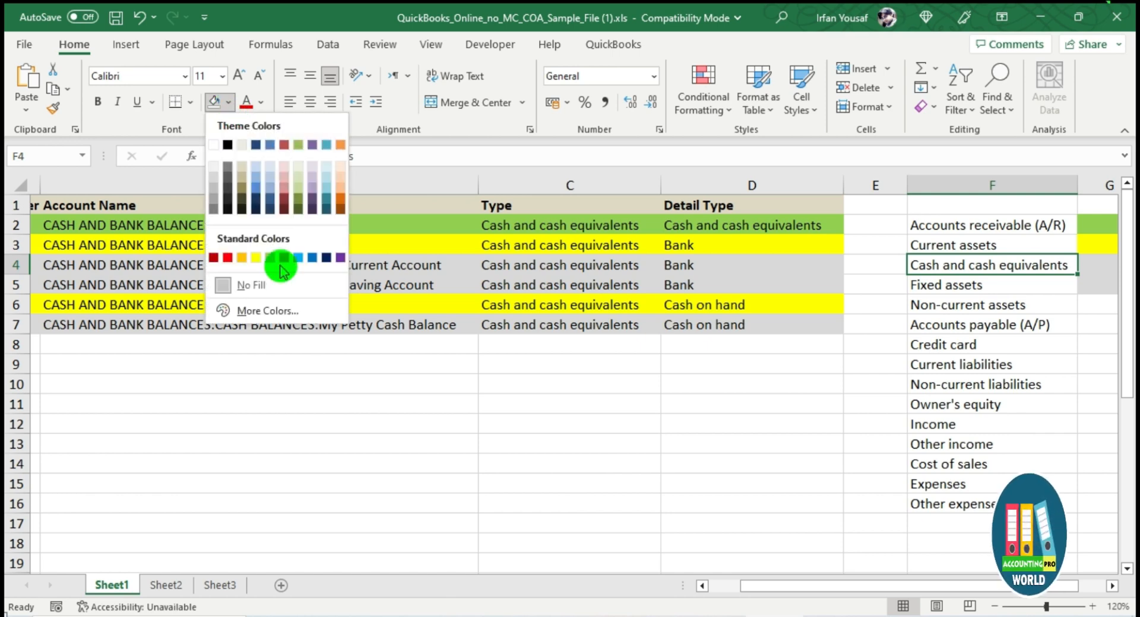
left_click(270, 257)
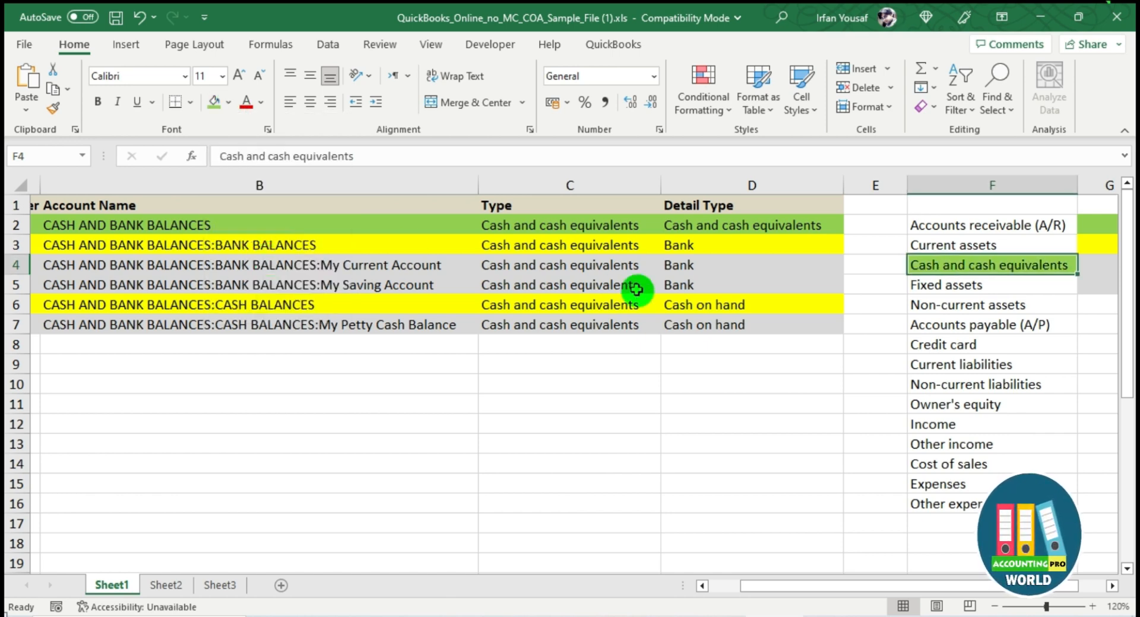
left_click(929, 231)
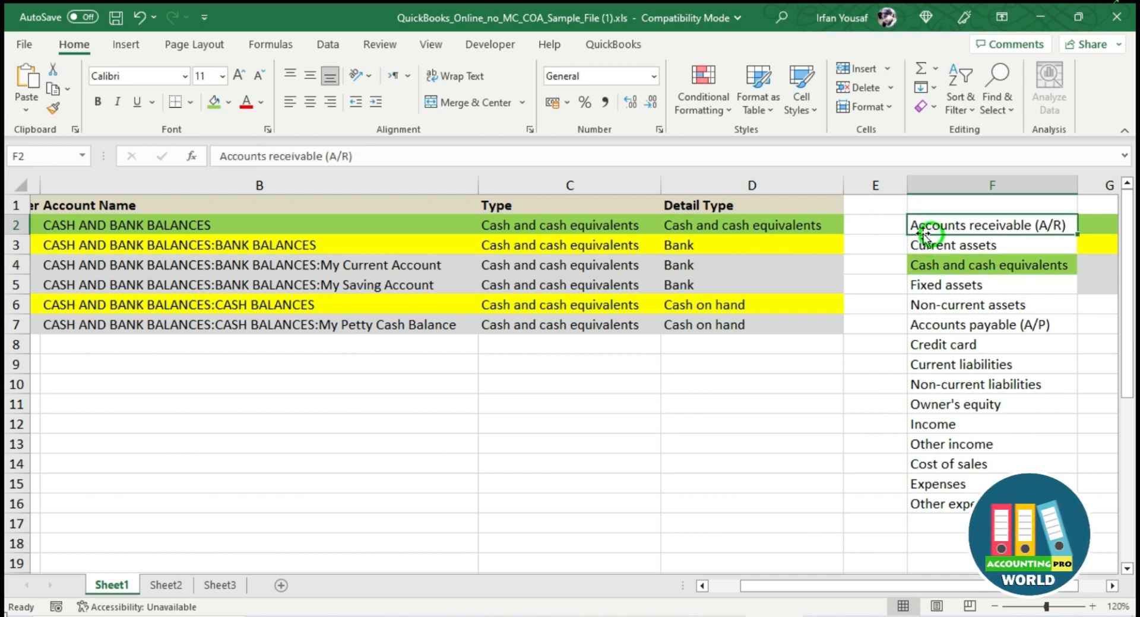
Review the finished cash and bank rows and their account numbers in A2:A7, ending at the empty cell A8
left_click(398, 334)
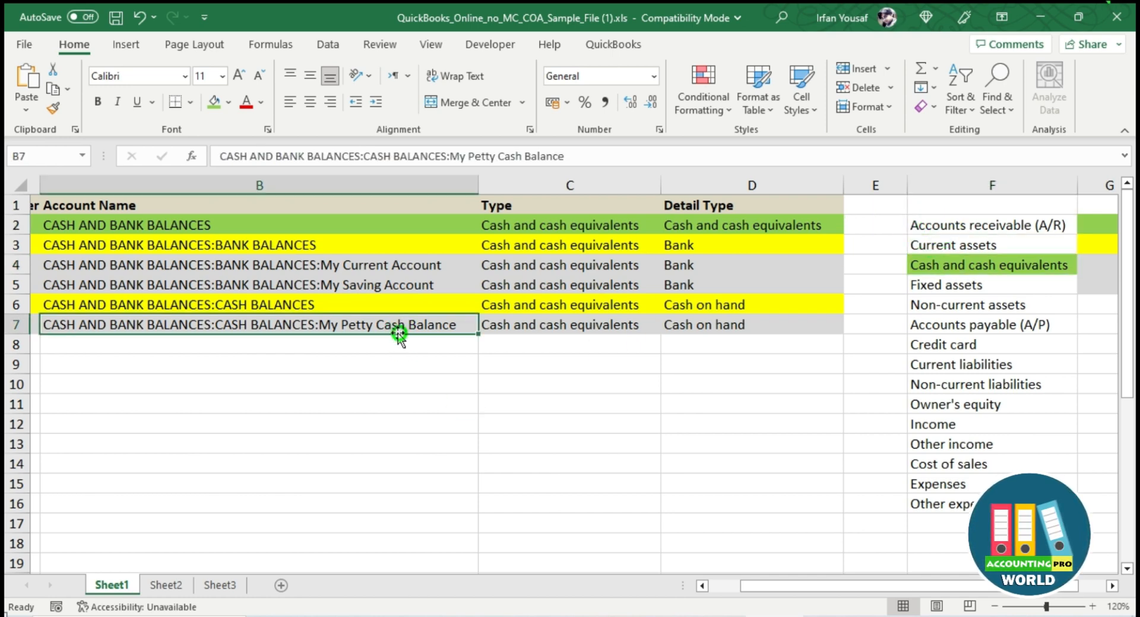
left_click(390, 338)
key("Home")
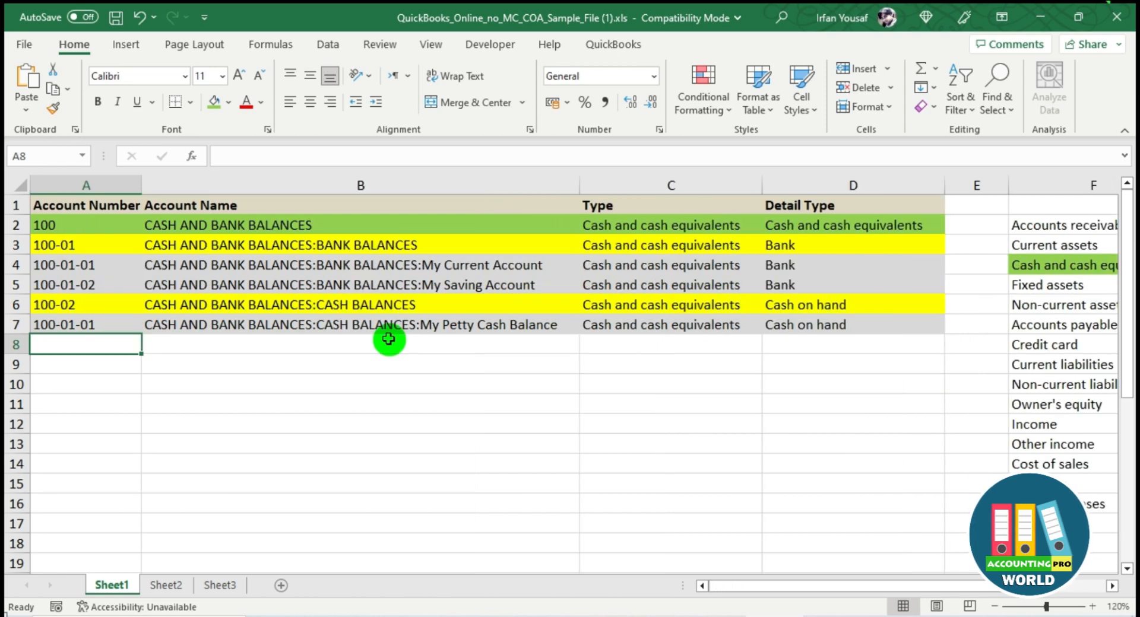
key("Up")
key("Up")
key("Up")
key("Up")
key("Up")
key("Up")
key("Down")
key("Down")
key("Down")
key("Down")
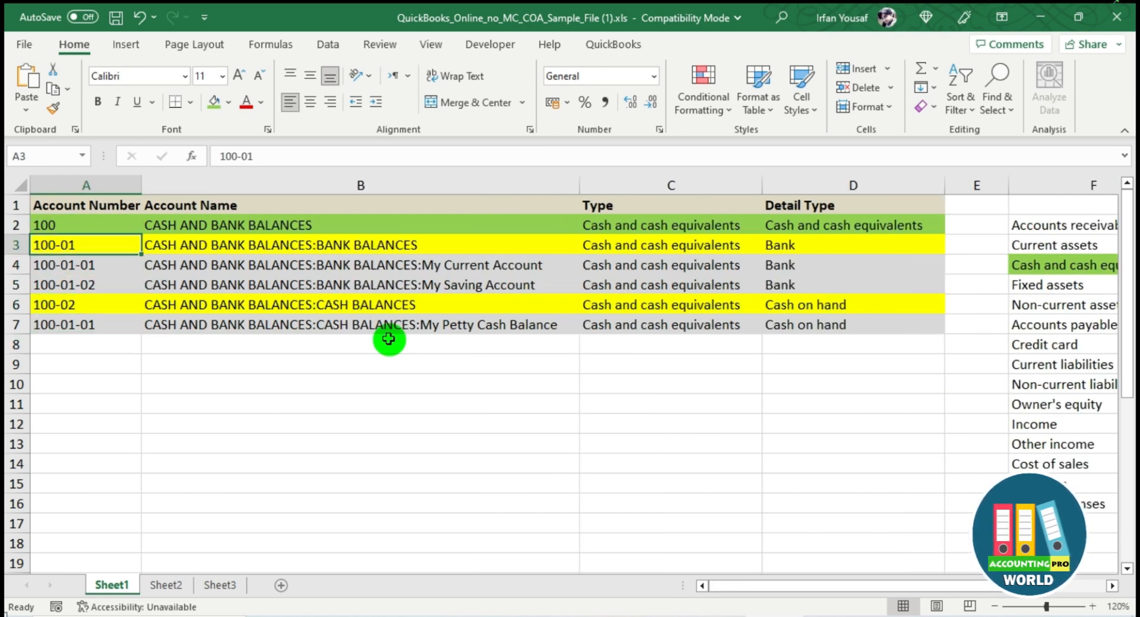
key("Down")
key("Down")
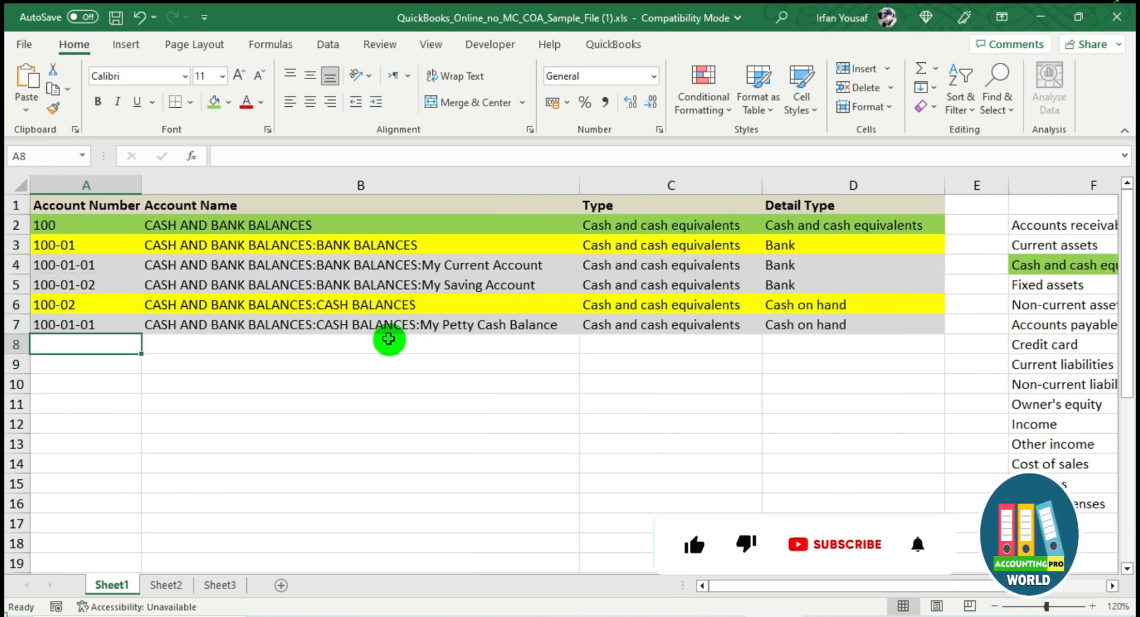
Enter account number 200 in A8 and align it left
type("101")
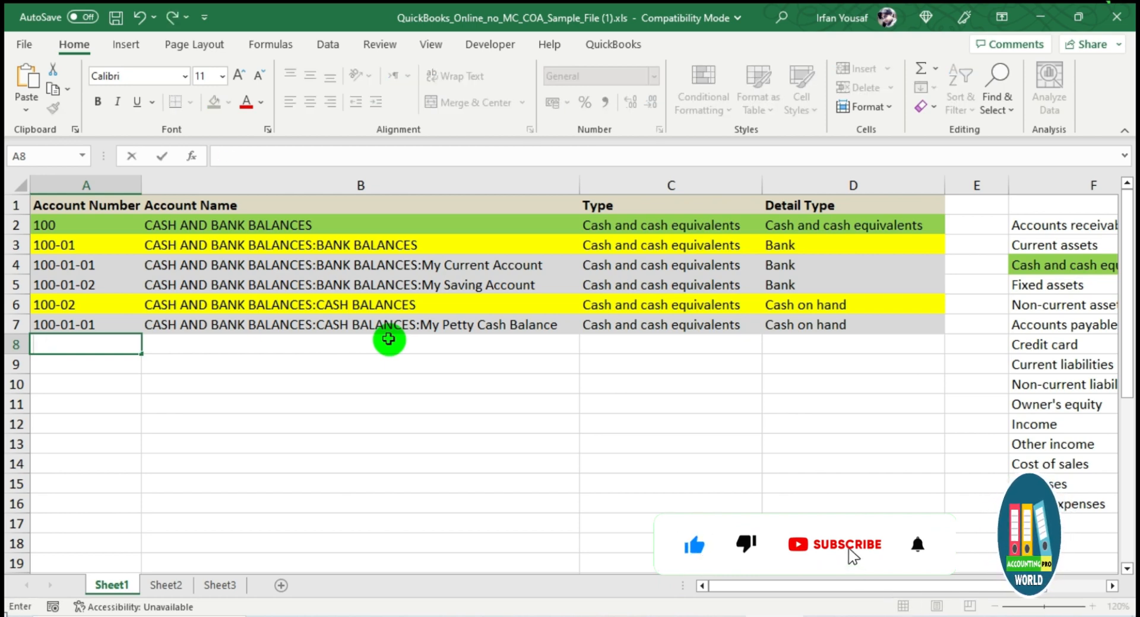
type("200")
key("ctrl+Return")
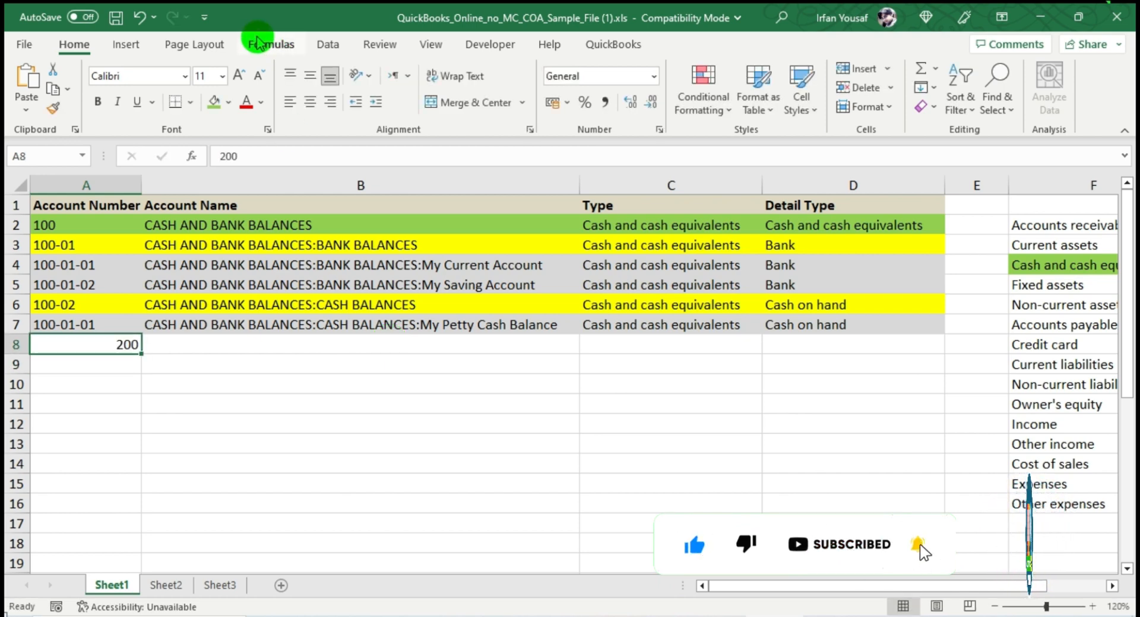
left_click(289, 101)
Enter Accounts Receivables as the account name in B8
left_click(256, 348)
type("A")
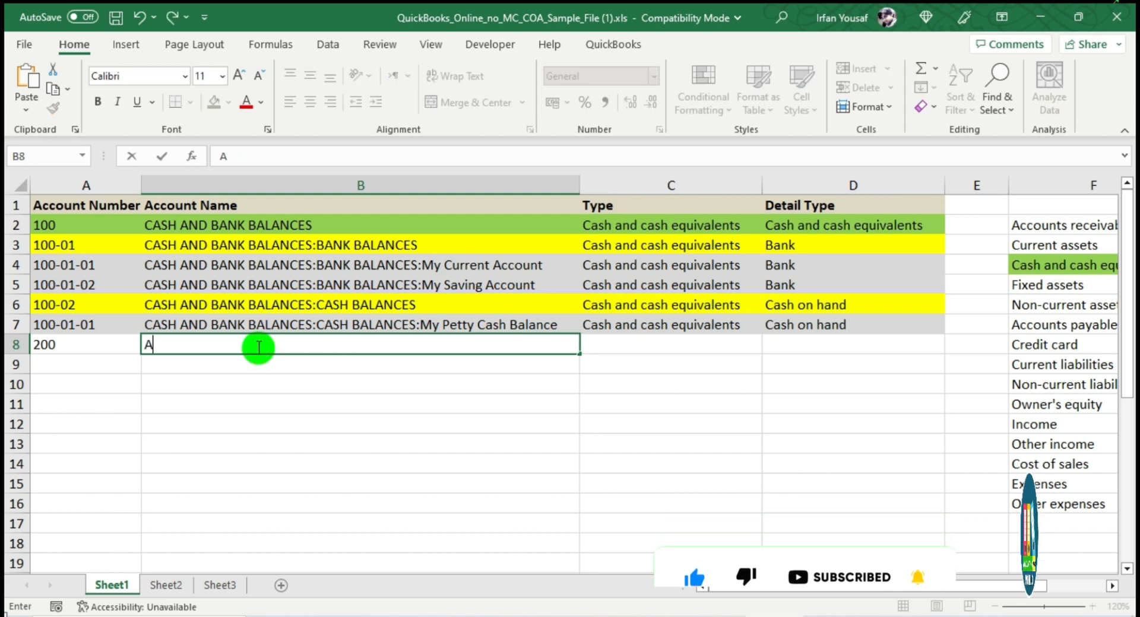
type("ccounts Receivable")
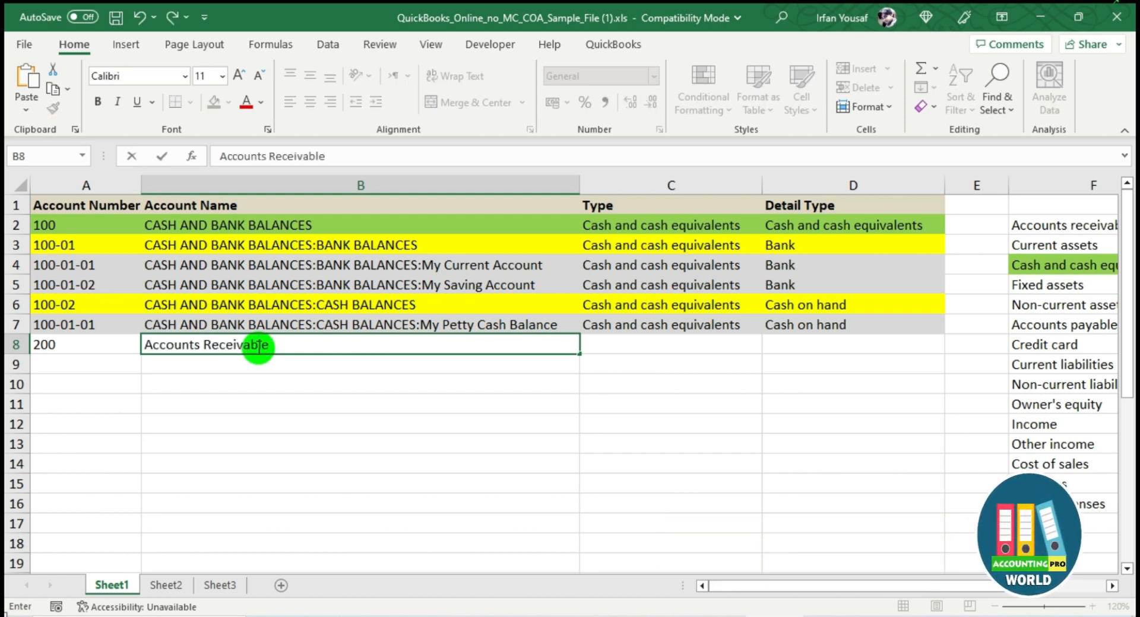
type("s")
key("Tab")
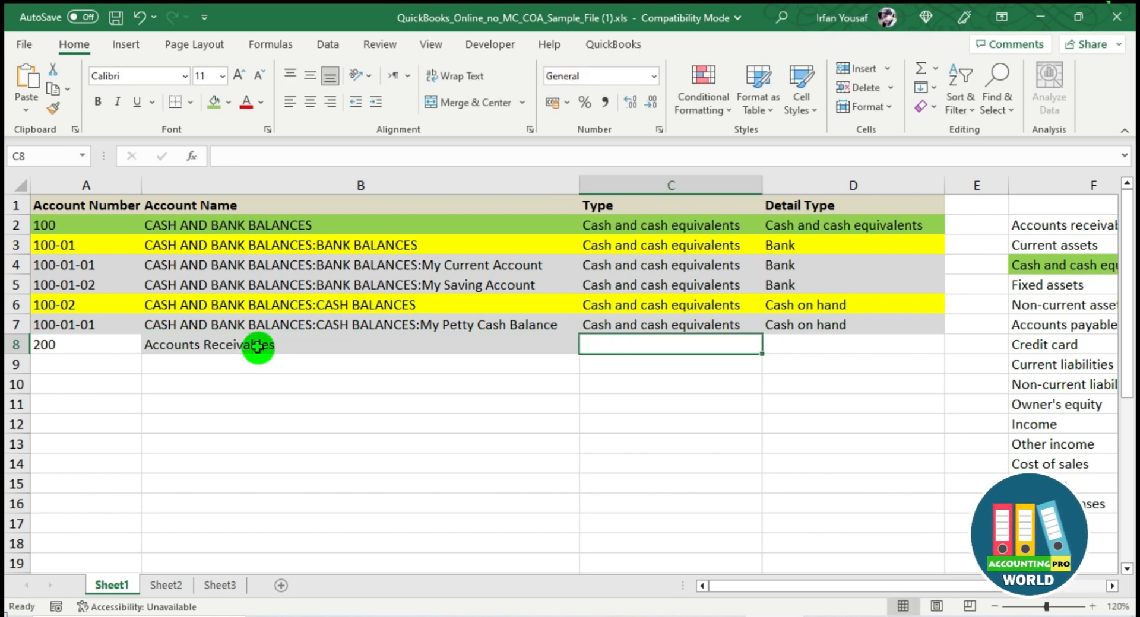
Copy the type Accounts receivable (A/R) from the type list in F2 to C8
left_click(1090, 224)
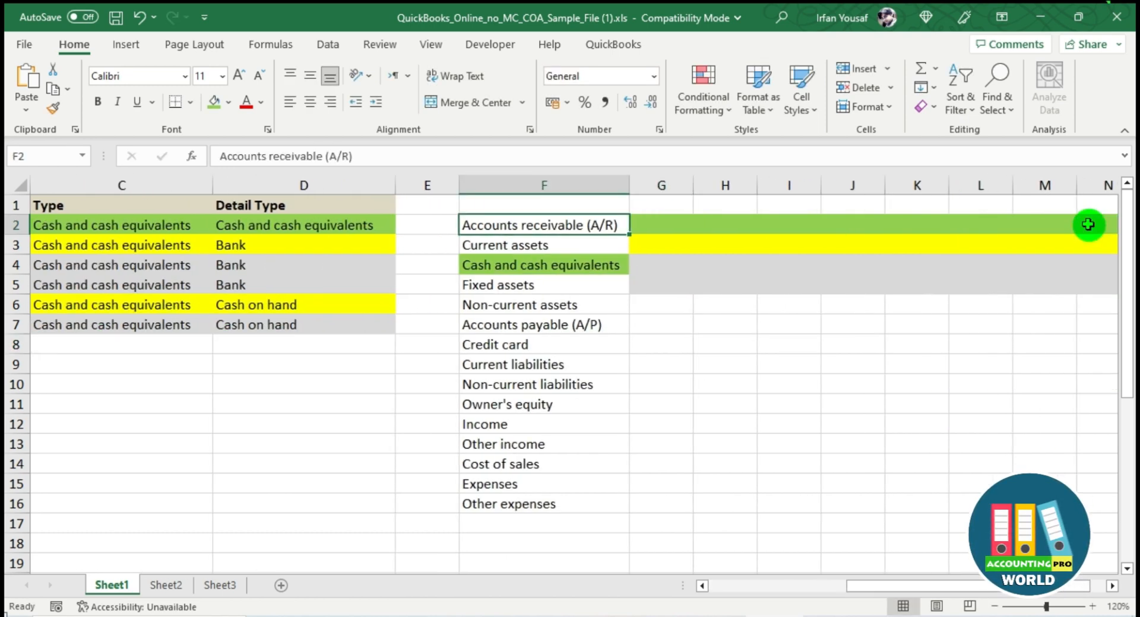
key("ctrl+c")
left_click(170, 346)
key("ctrl+v")
left_click(277, 343)
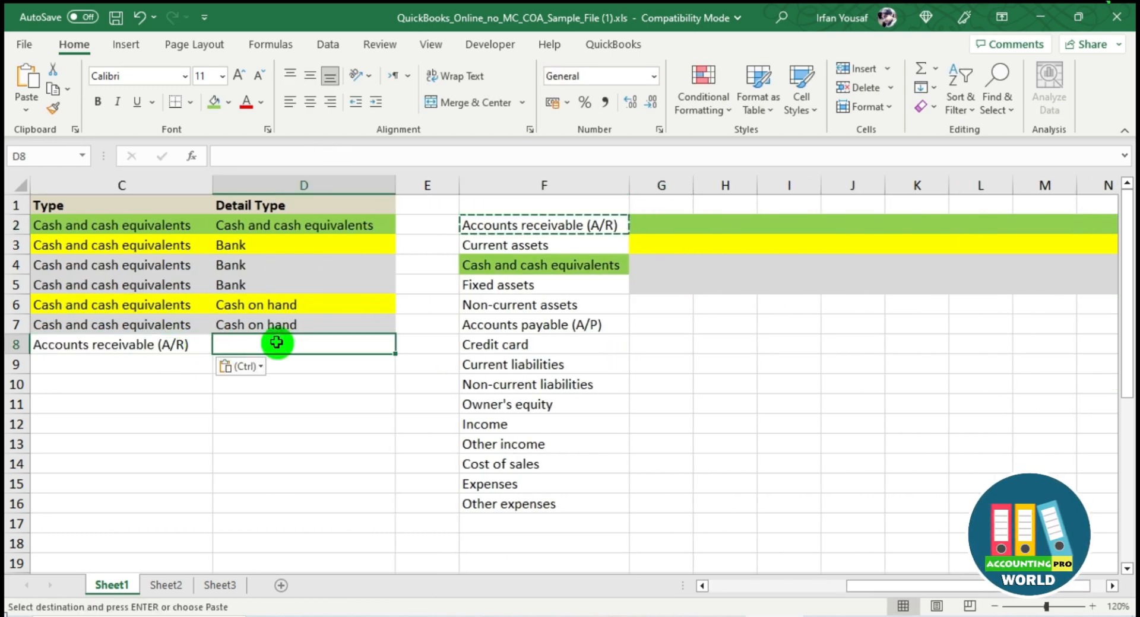
scroll(277, 342, "left", 2)
Remove the grey fill from the Accounts Receivables name in B8
left_click(275, 346)
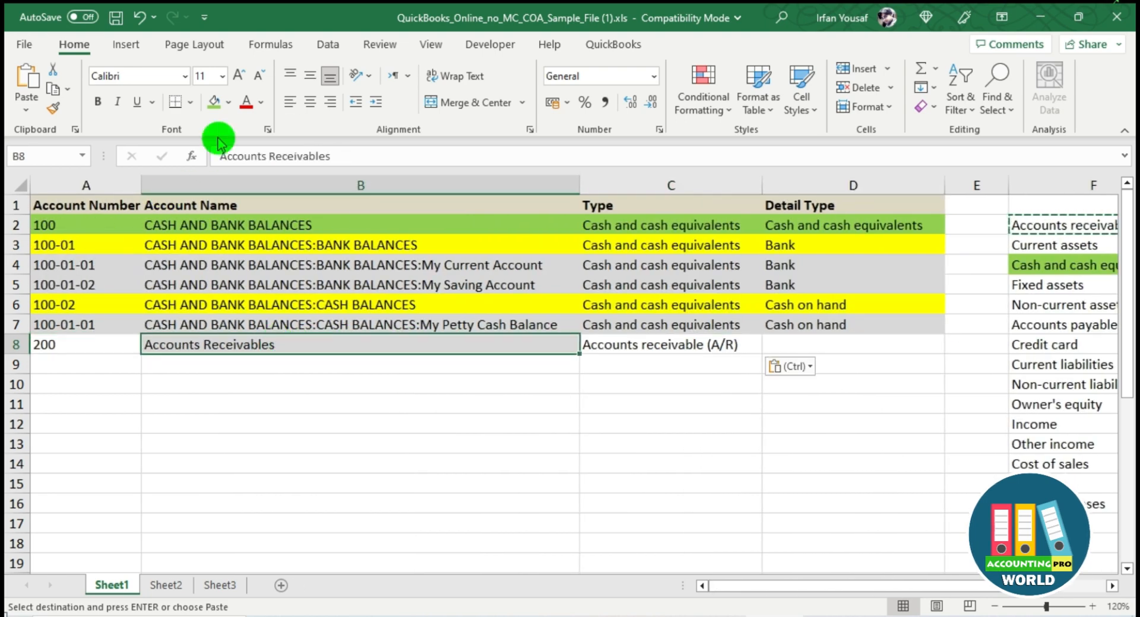
left_click(228, 104)
left_click(245, 281)
left_click(332, 484)
Switch to the QuickBooks account form and check the detail types offered for the account type Accounts receivable (A/R)
left_click(796, 347)
left_click(365, 616)
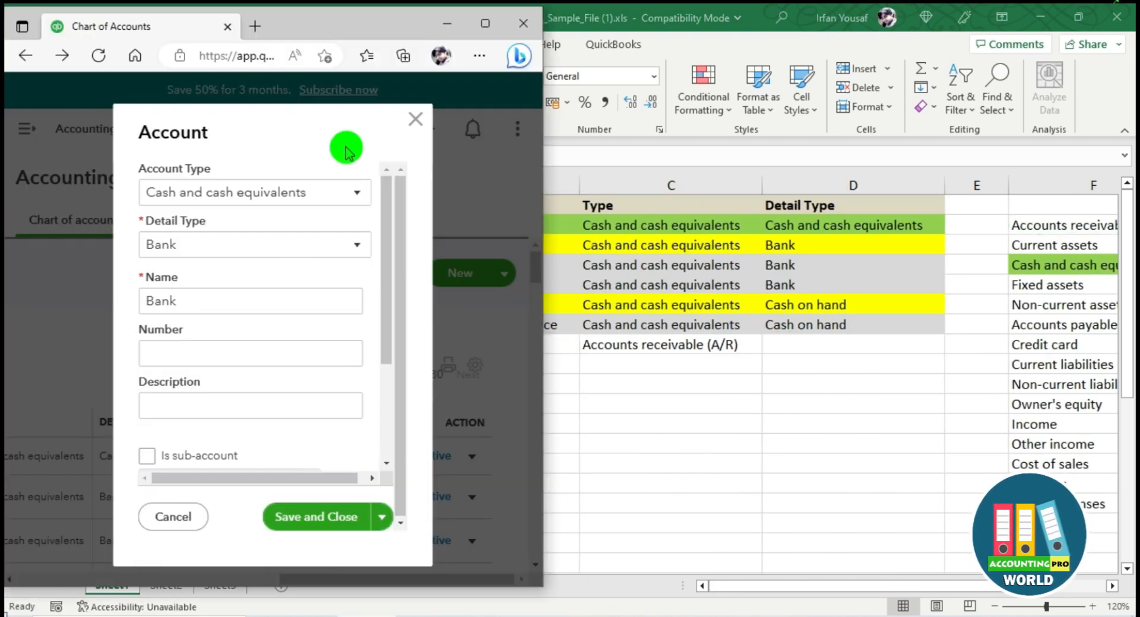
left_click(231, 192)
left_click(218, 224)
left_click(356, 245)
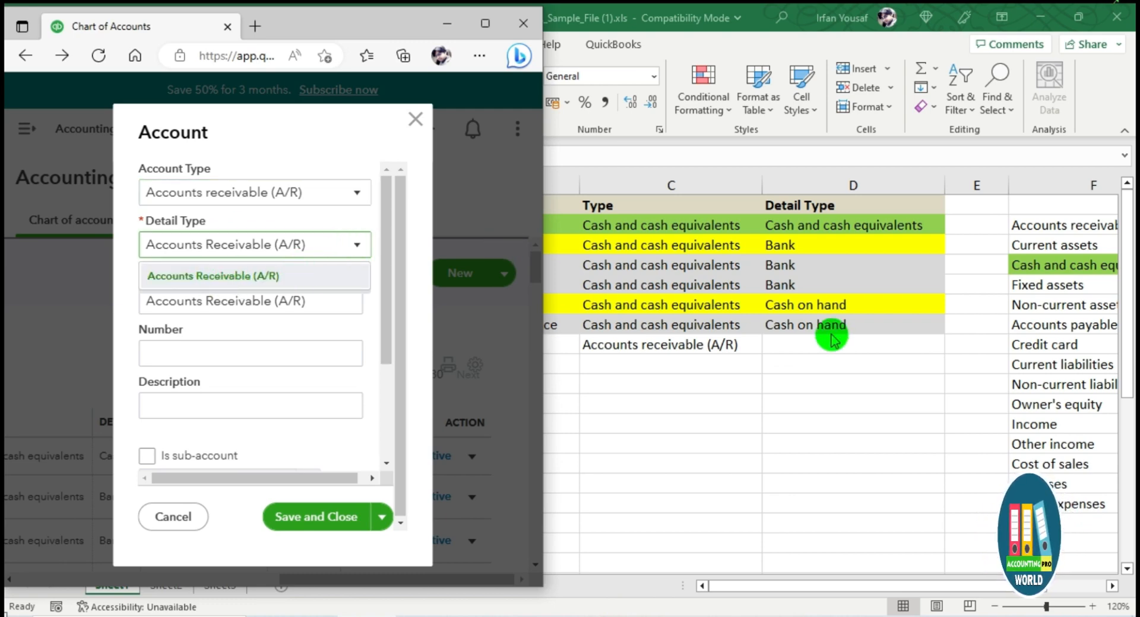
Copy Accounts receivable (A/R) from C8 into the Detail Type cell D8 in Excel
left_click(704, 338)
key("ctrl+c")
left_click(796, 348)
key("ctrl+v")
left_click(635, 421)
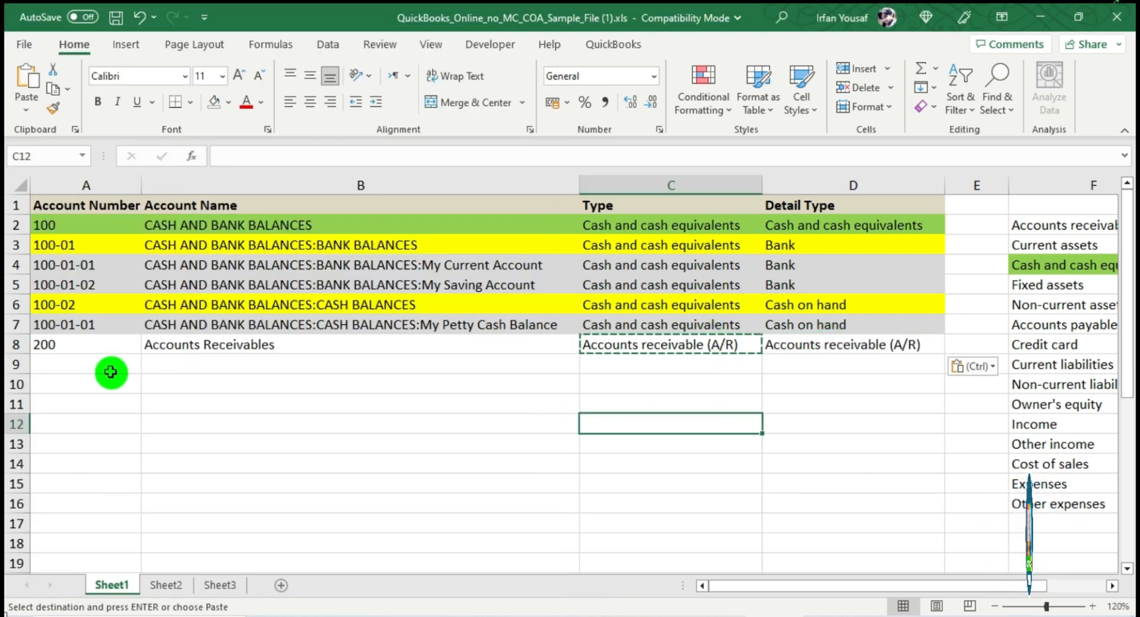
Fill the Accounts receivable (A/R) entry in F2 of the type list with green
key("Escape")
left_click(1086, 225)
left_click(260, 105)
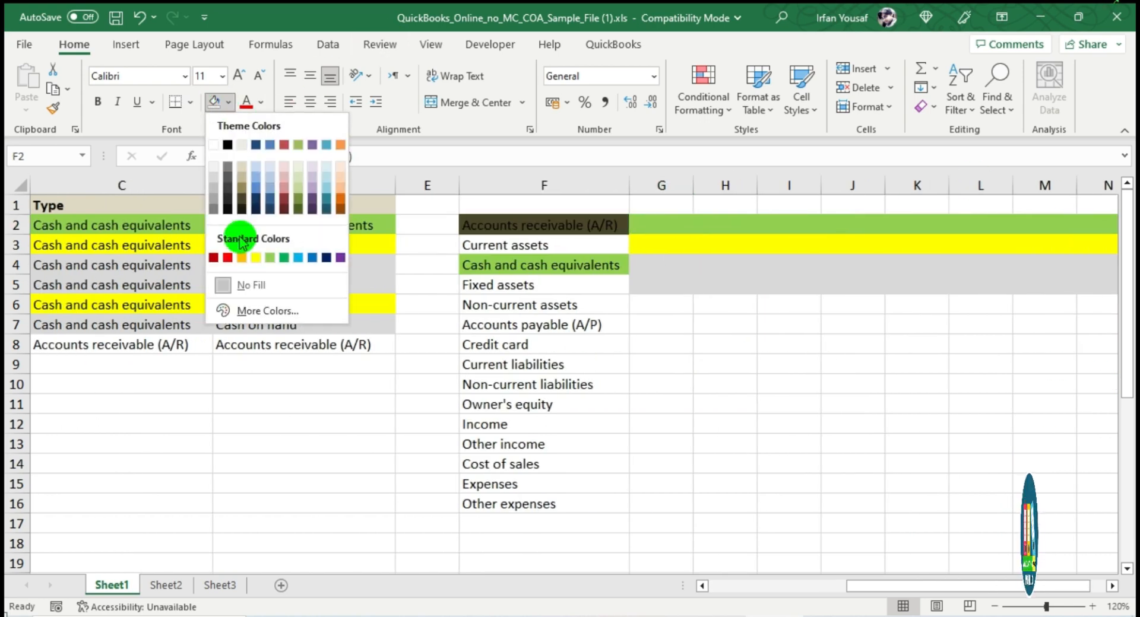
left_click(570, 246)
left_click_drag(896, 591, 319, 491)
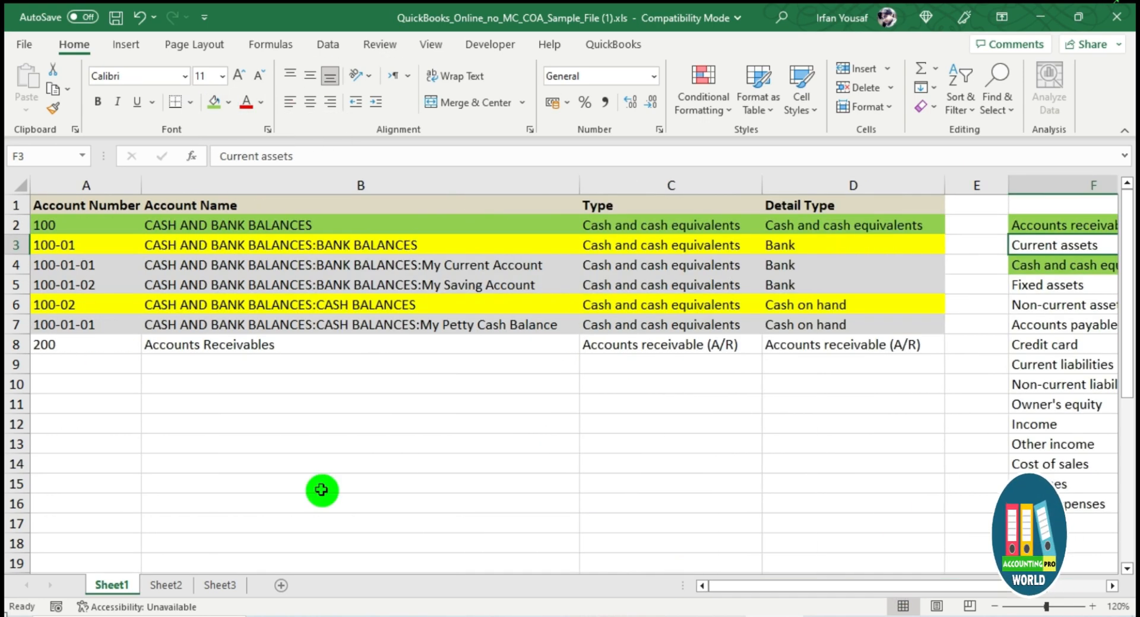
Enter account number 300, left-aligned, in A9 and the account name CURRENT ASSETS in B9
left_click(94, 364)
type("300")
left_click(95, 365)
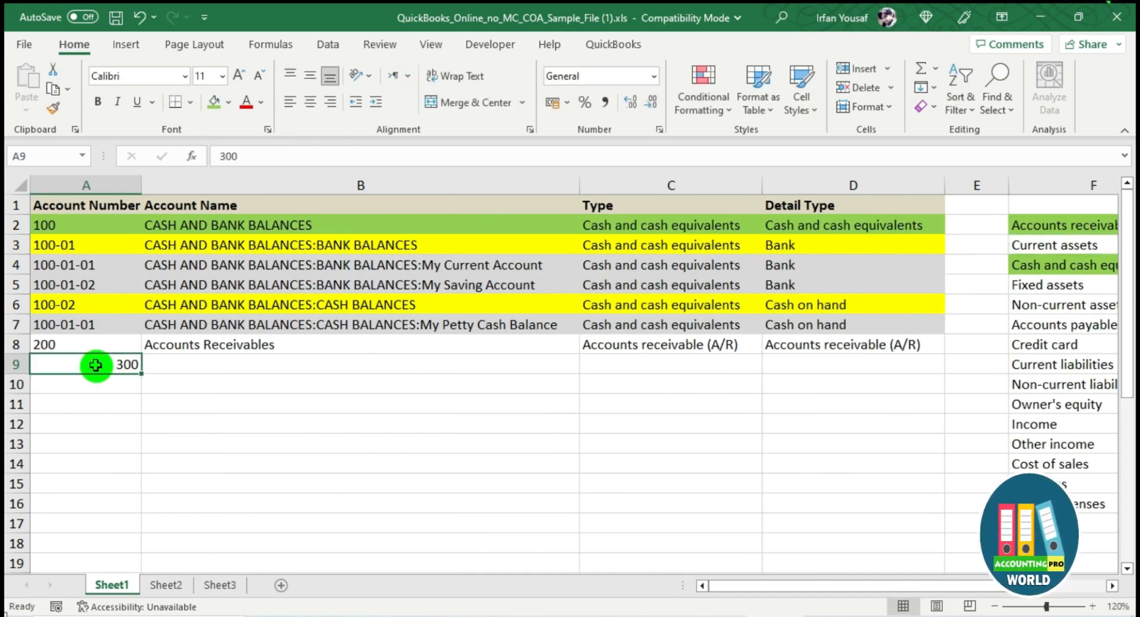
left_click(289, 101)
left_click(257, 366)
type("CURRENT ASSETS")
key("Return")
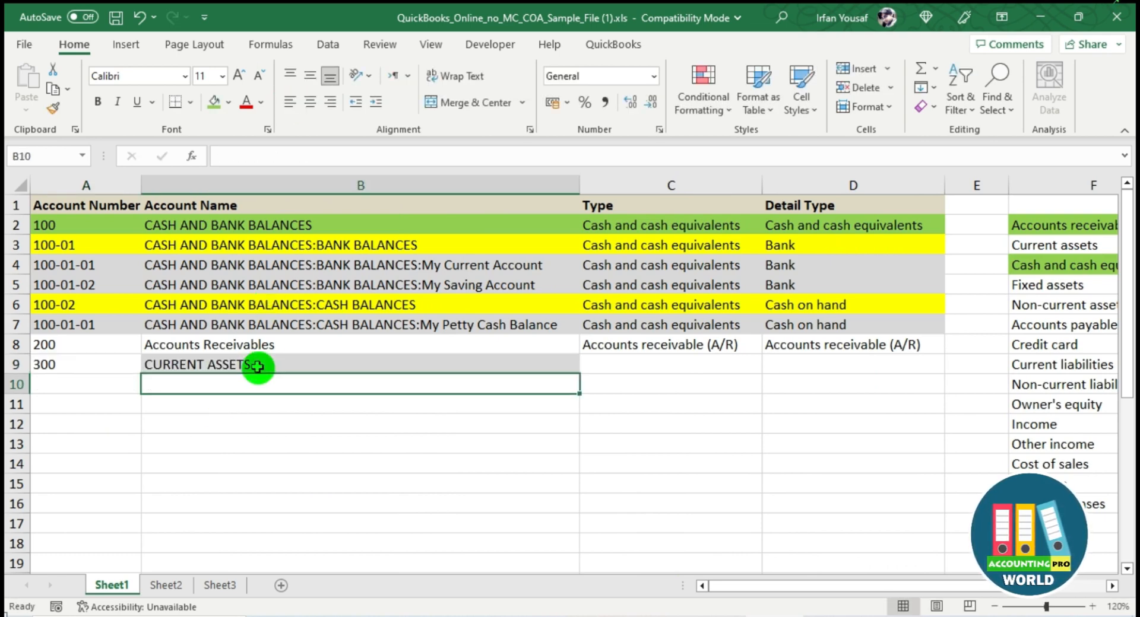
Set the type of the CURRENT ASSETS account in C9 to Current assets
left_click(257, 366)
key("Tab")
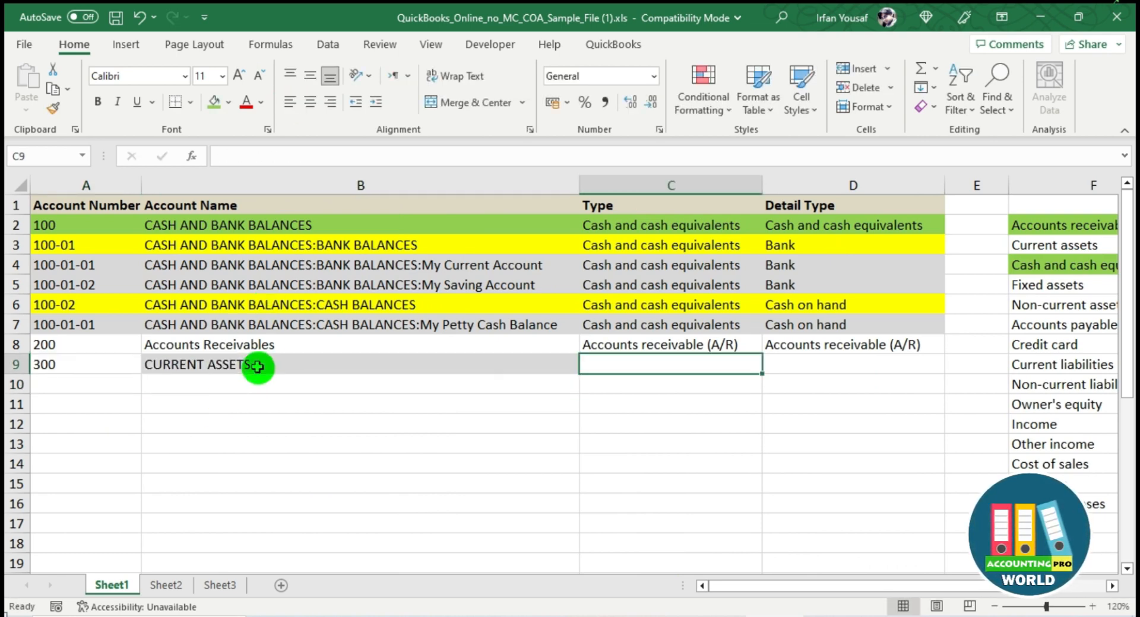
type("Current assets")
key("Return")
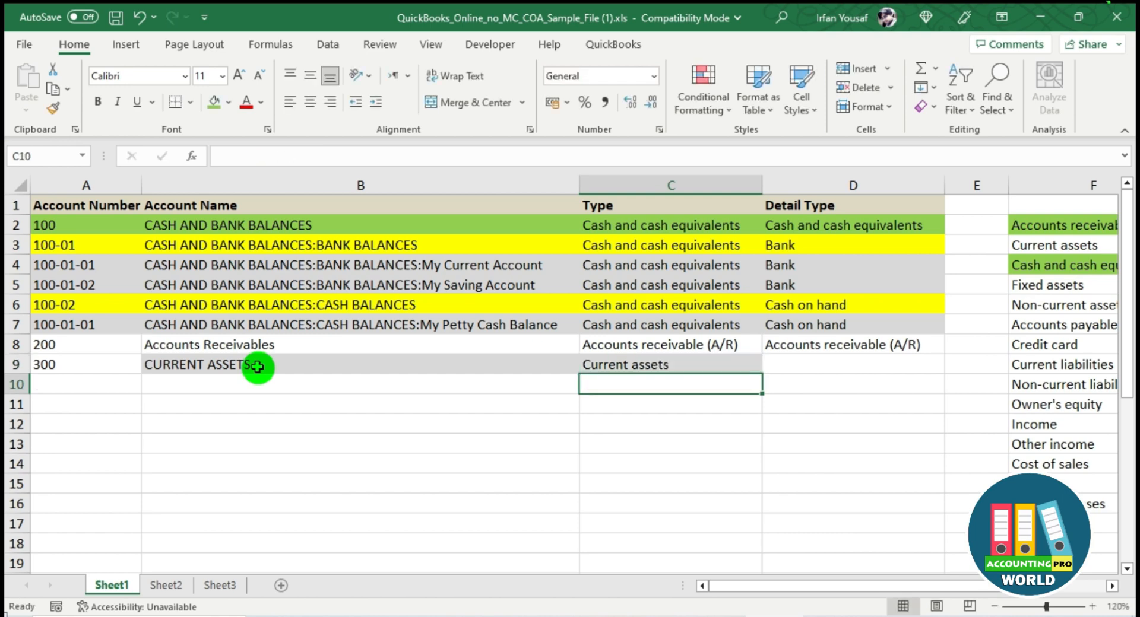
Copy the green parent-account formatting from A2:D2 to A9:D9 with Format Painter
left_click_drag(48, 366, 838, 372)
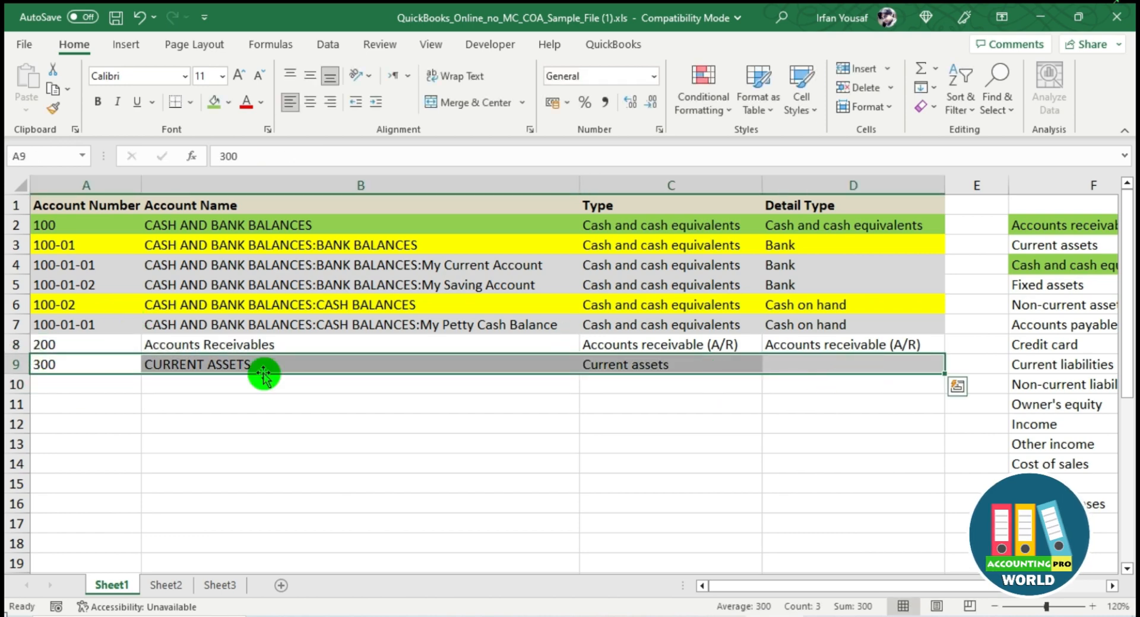
mouse_move(66, 227)
left_mouse_down()
mouse_move(536, 203)
mouse_move(840, 225)
left_mouse_up()
left_click(53, 107)
left_click_drag(48, 365, 827, 372)
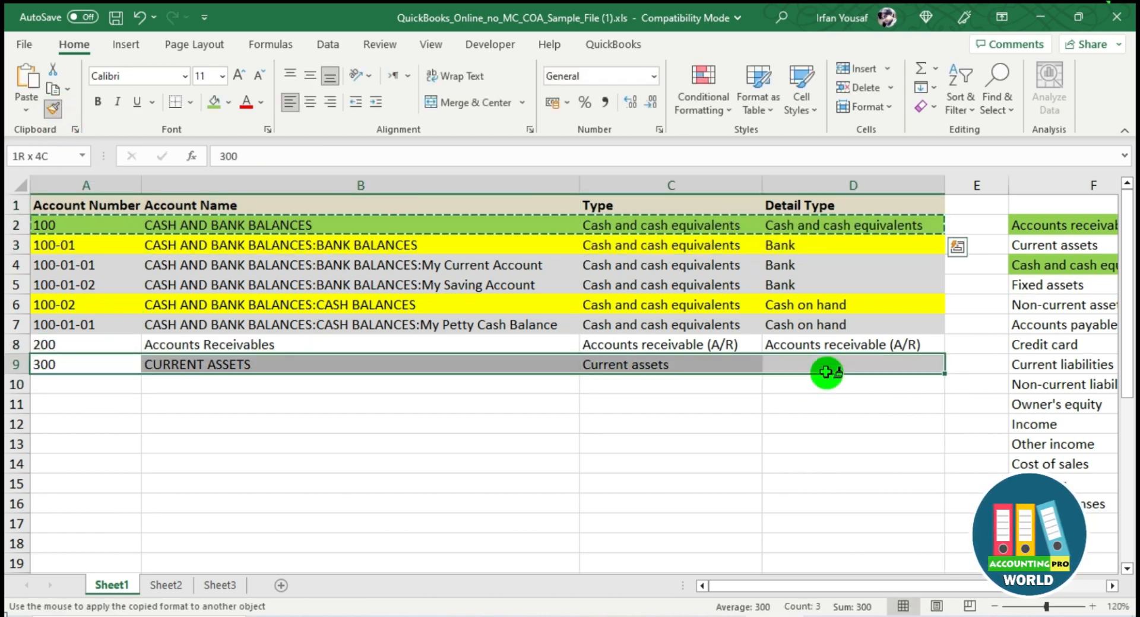
left_click(669, 459)
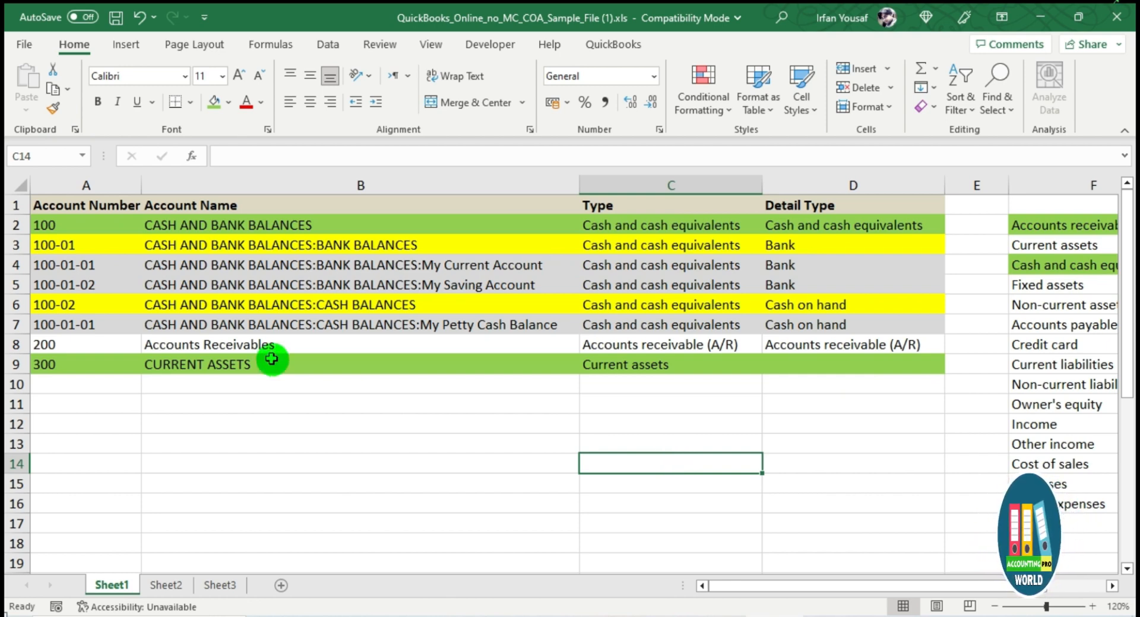
Add account 300-01 named Inventory / Stock in Hand in row 10
left_click(61, 384)
type("300-01")
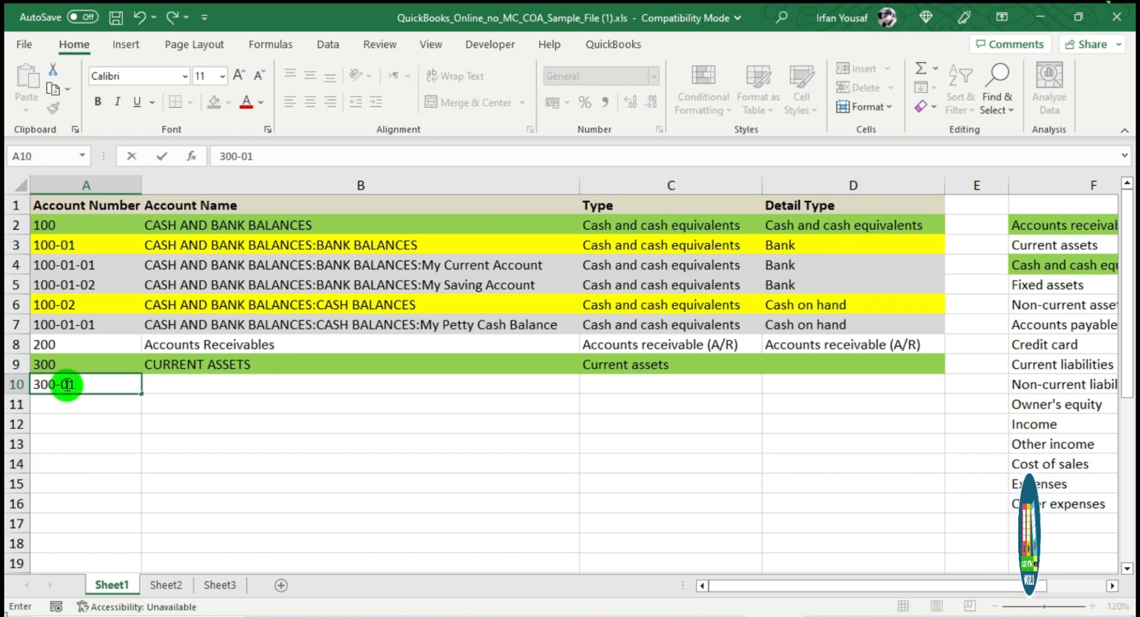
left_click(267, 389)
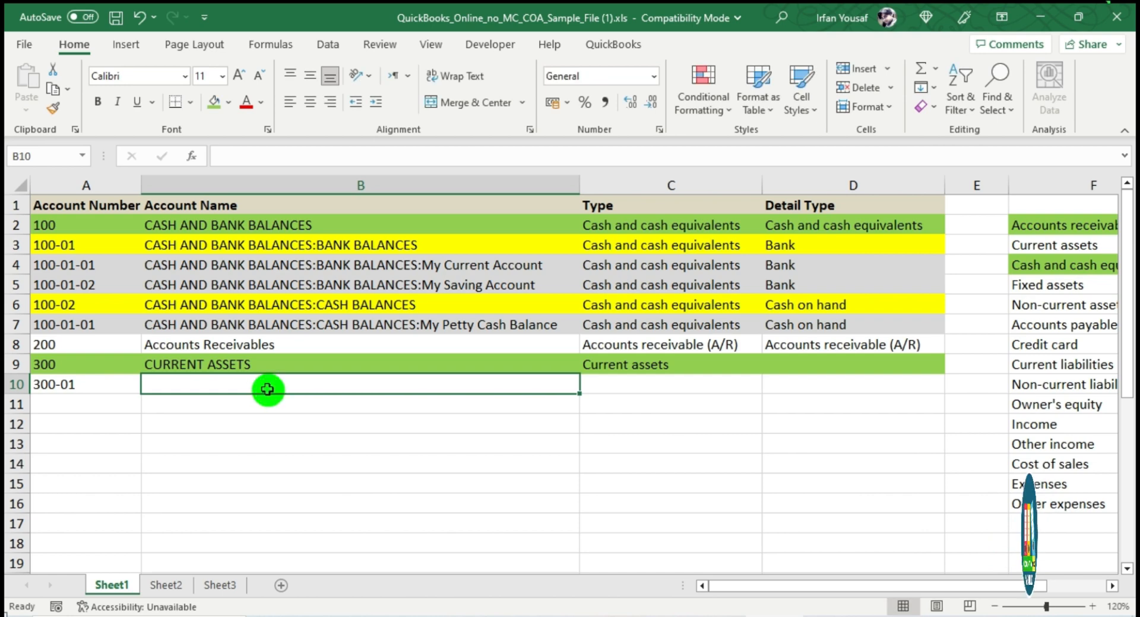
type("Inventory")
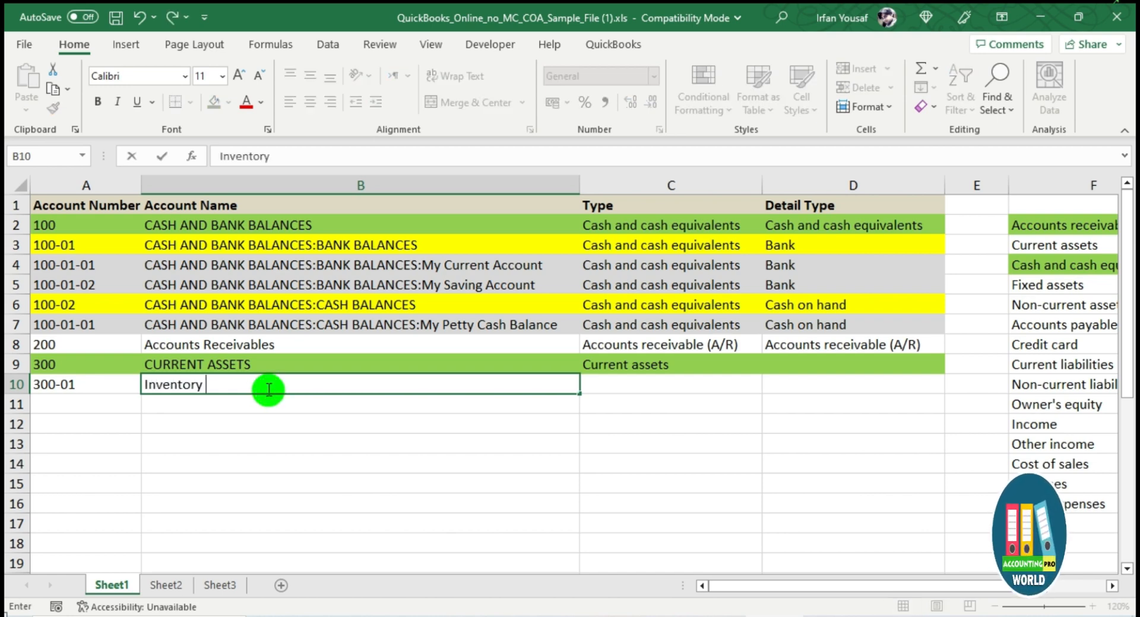
type(" / Stock")
key("Return")
double_click(287, 383)
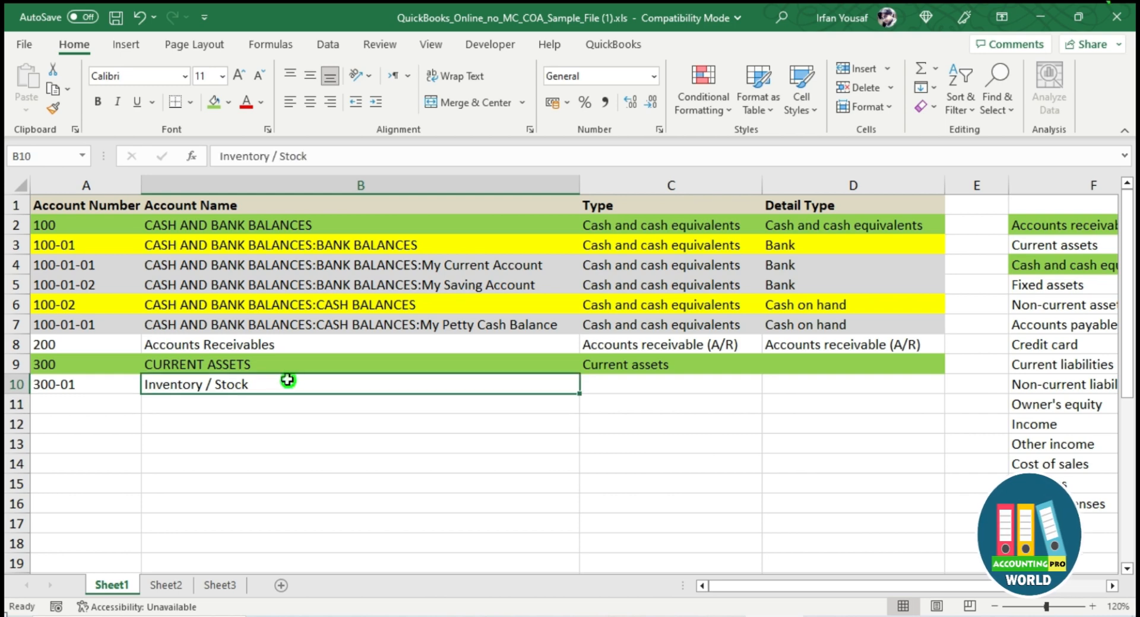
type("in Hand")
key("Return")
Add account 300-02 named Advances to Employees in row 11
left_click(63, 406)
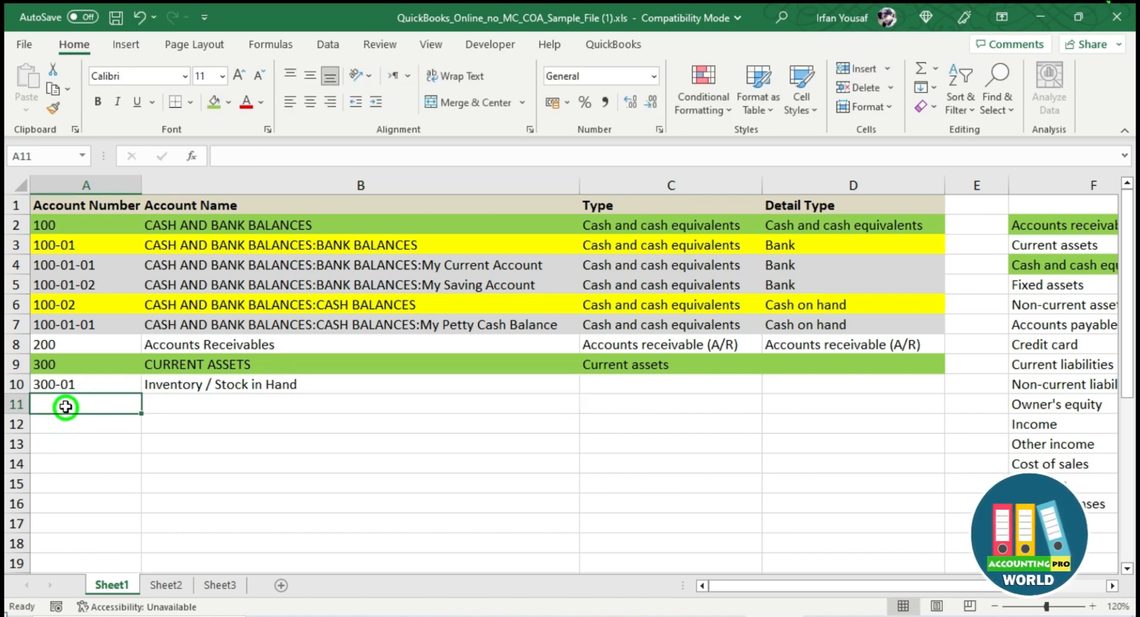
type("300-02")
key("Tab")
type("A")
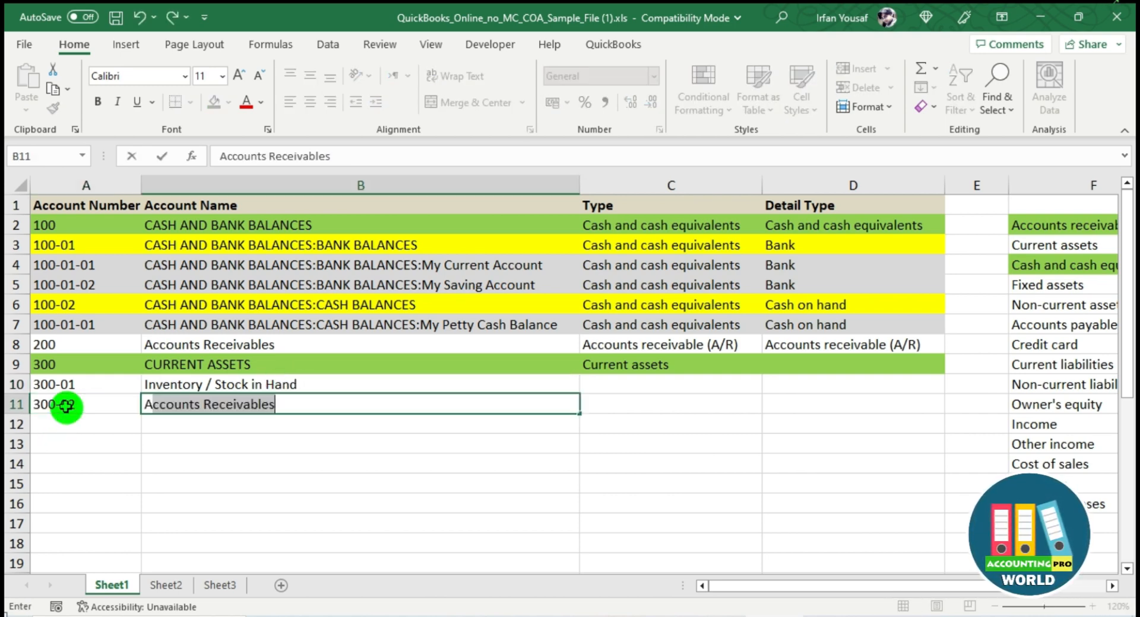
type("dvances to Employees")
key("Return")
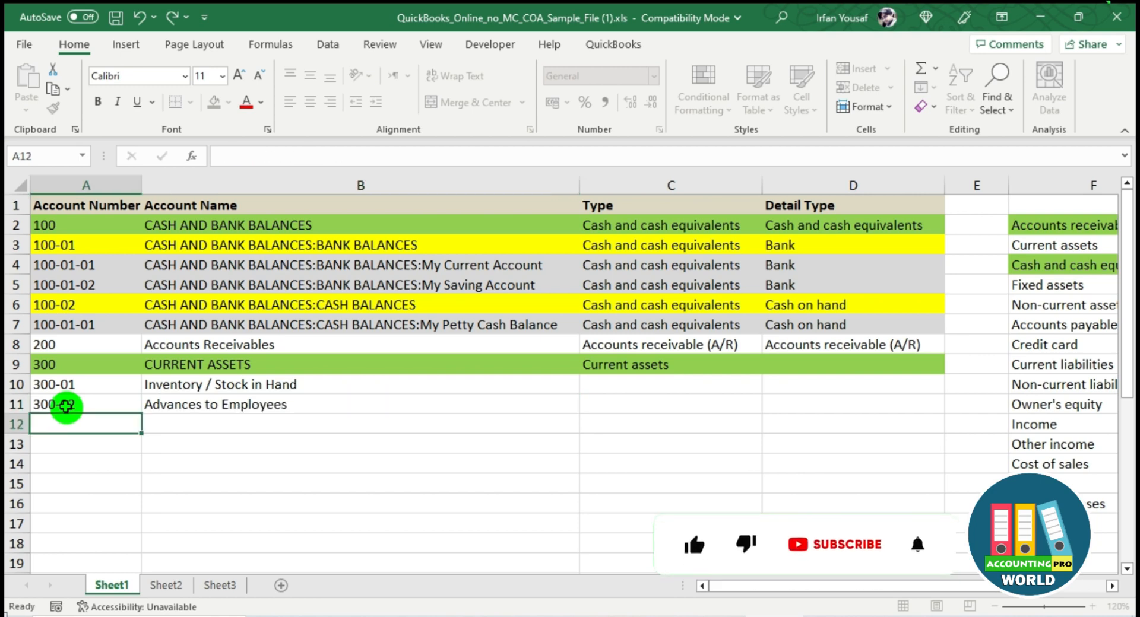
Add account 300-03 named Prepaid Expenses in row 12
type("300-03")
key("Tab")
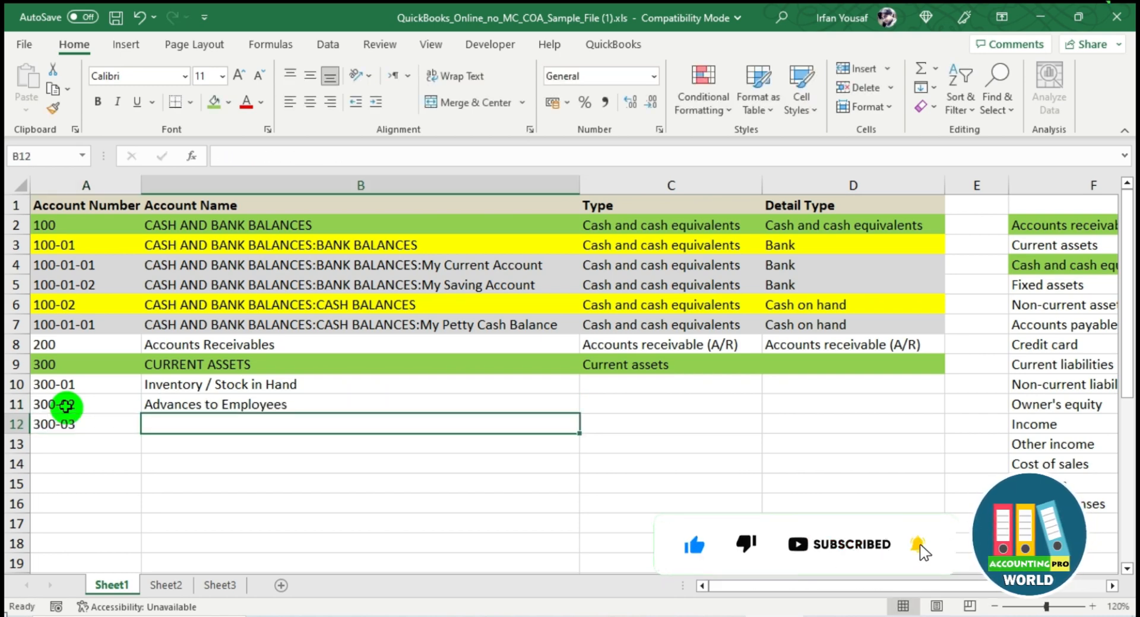
type("Prepaid Expenses")
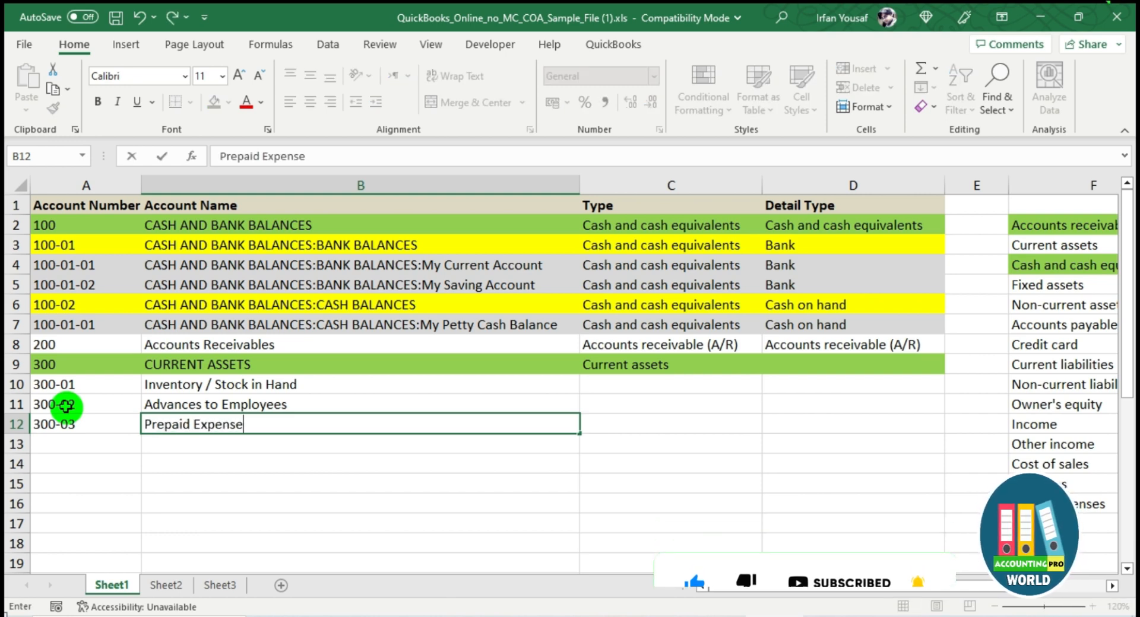
key("Return")
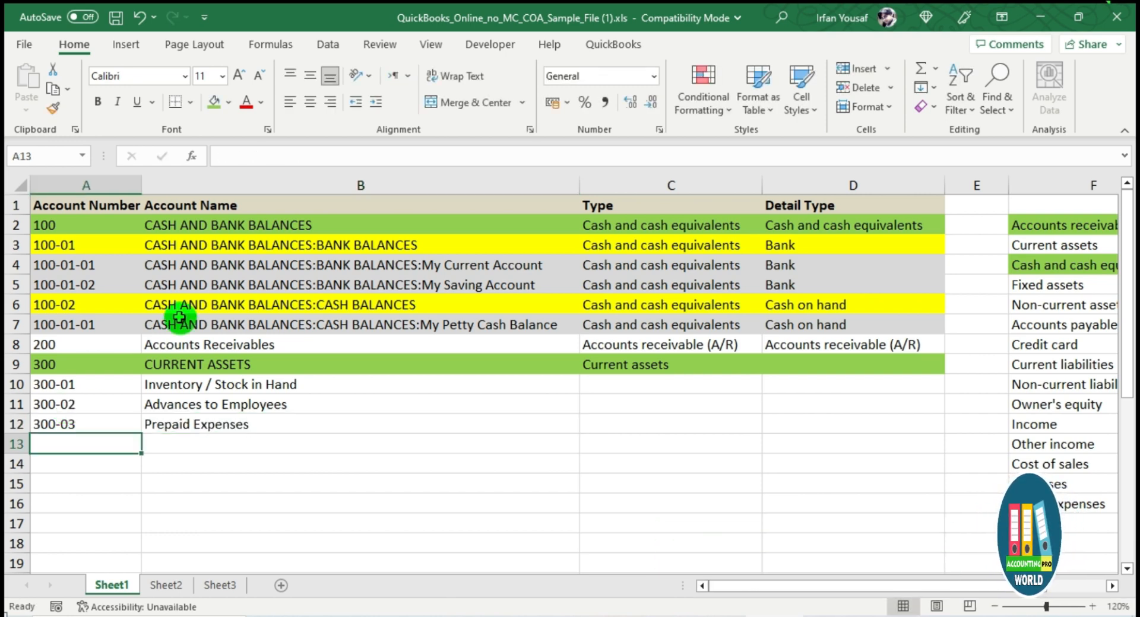
Enter Current assets as the type for accounts 300-01 to 300-03 in C10:C12
left_click(655, 367)
key("Return")
type("current assets")
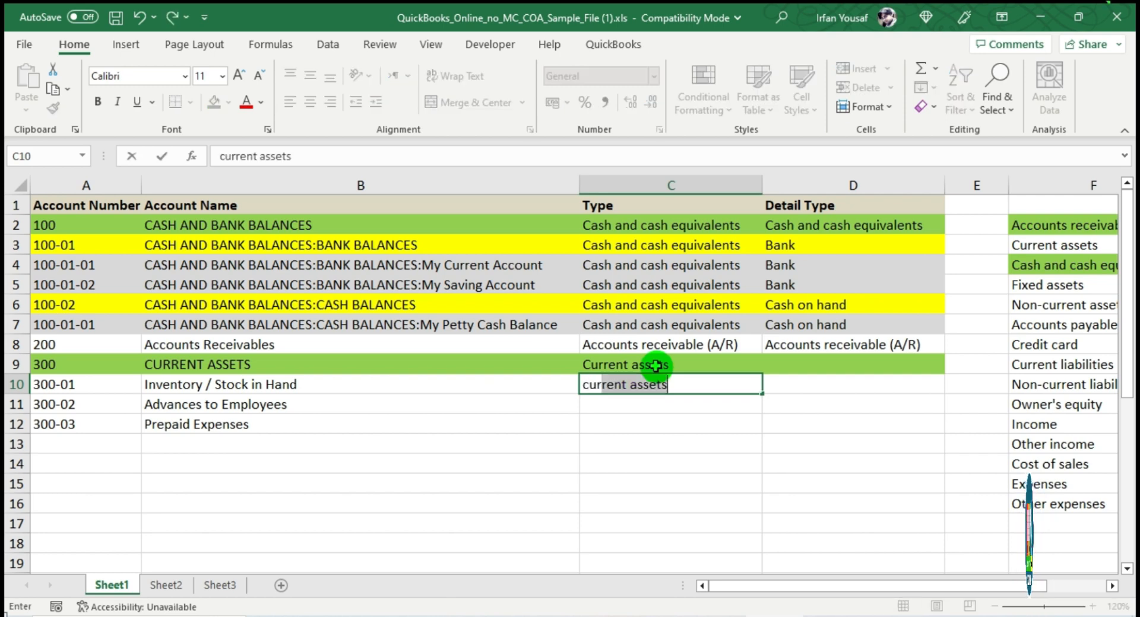
key("Return")
type("current assets")
key("Return")
type("current assets")
key("Return")
Enter Current assets as the detail type of the CURRENT ASSETS account in D9
left_click_drag(842, 367, 804, 371)
type("x")
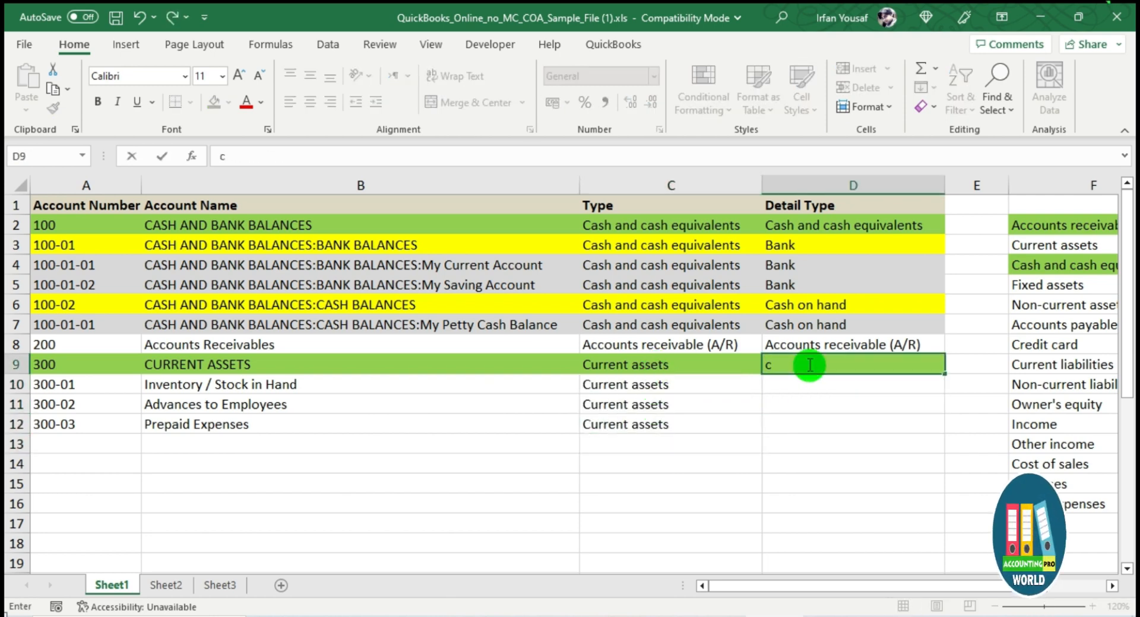
type("urrent ass")
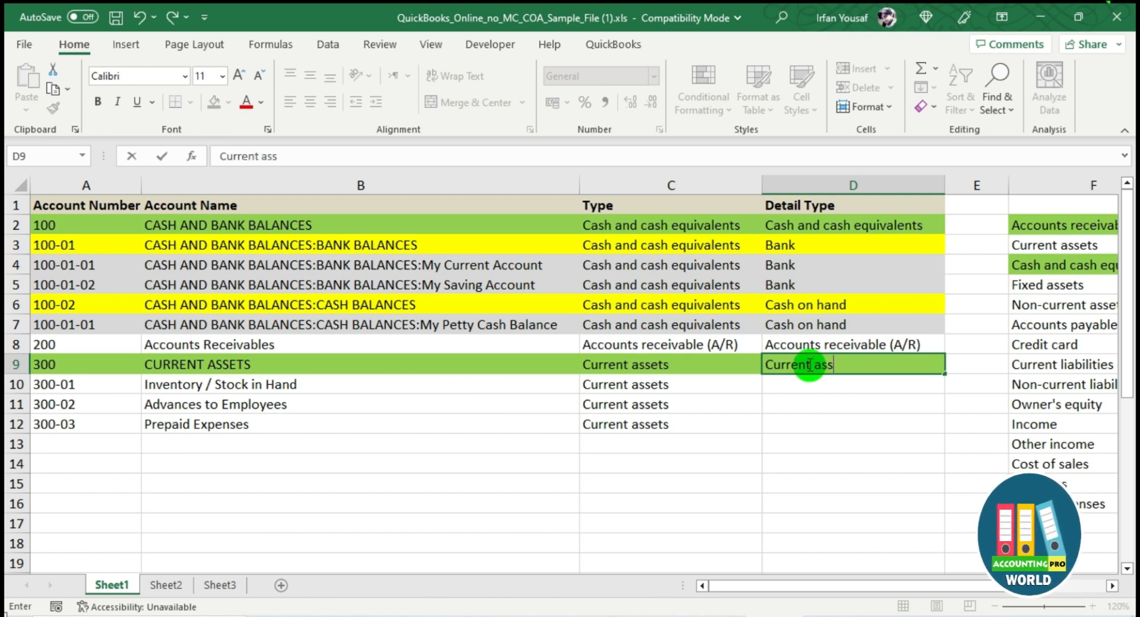
type("ets")
key("Return")
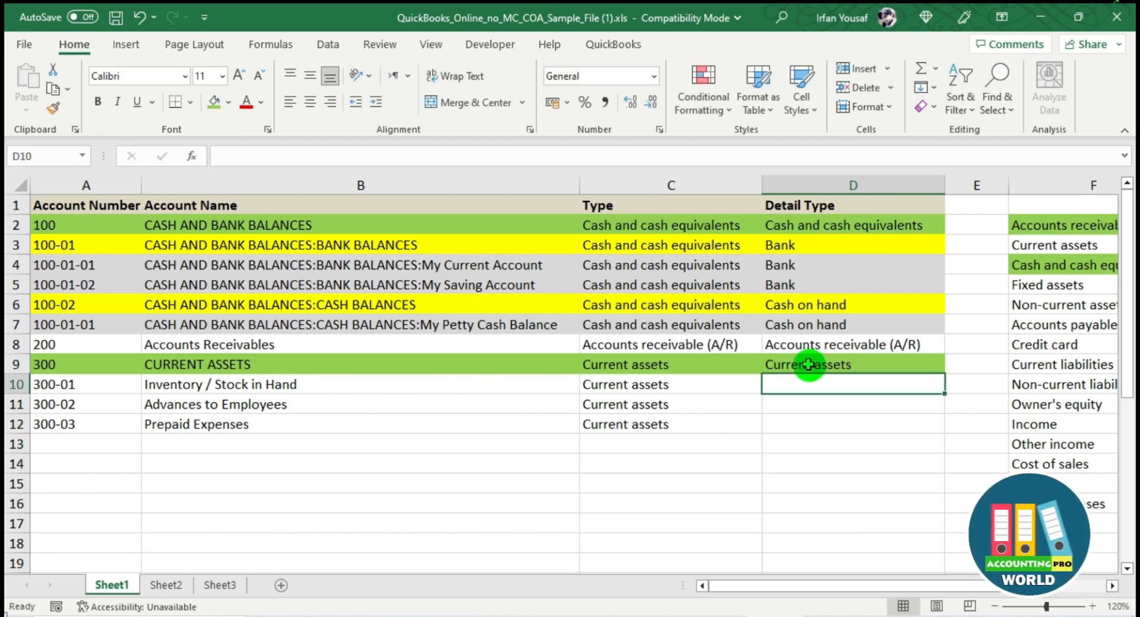
Switch to the QuickBooks account form, choose account type Current assets and check the detail types it offers
key("alt+Tab")
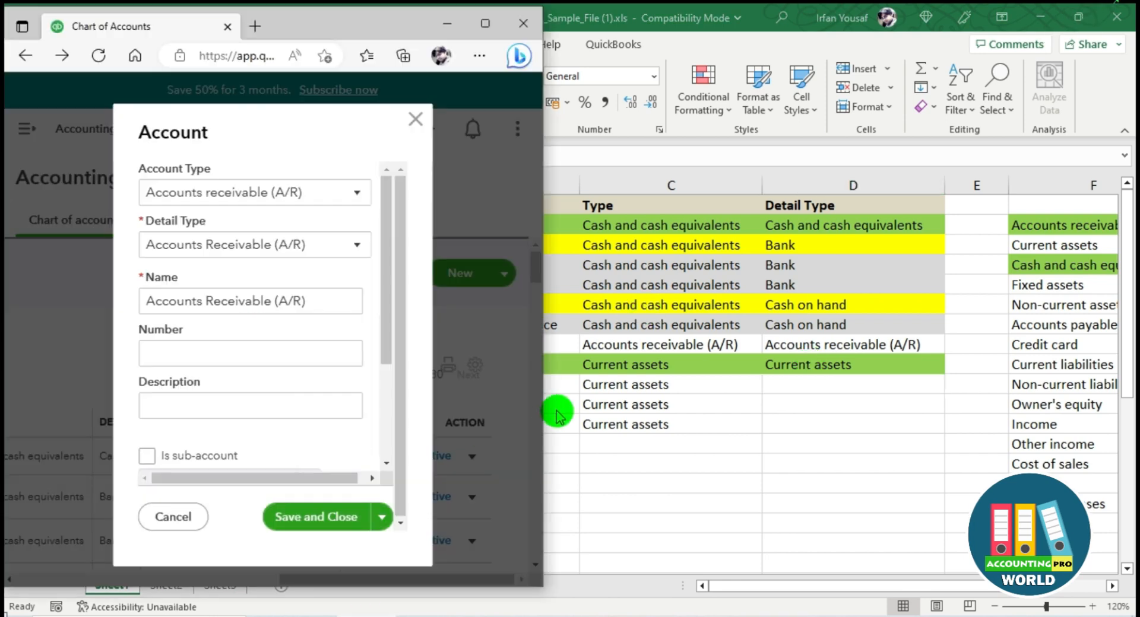
left_click(315, 191)
left_click(226, 247)
left_click(358, 245)
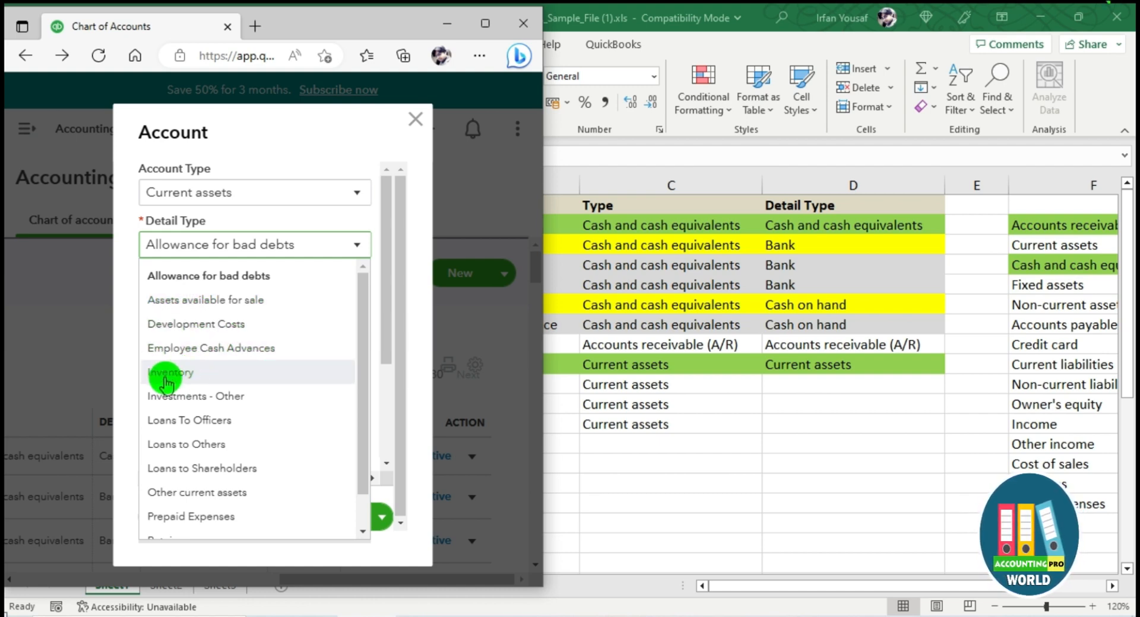
Switch back to Excel and enter Inventory as the detail type of account 300-01 in D10
left_click(858, 380)
type("In")
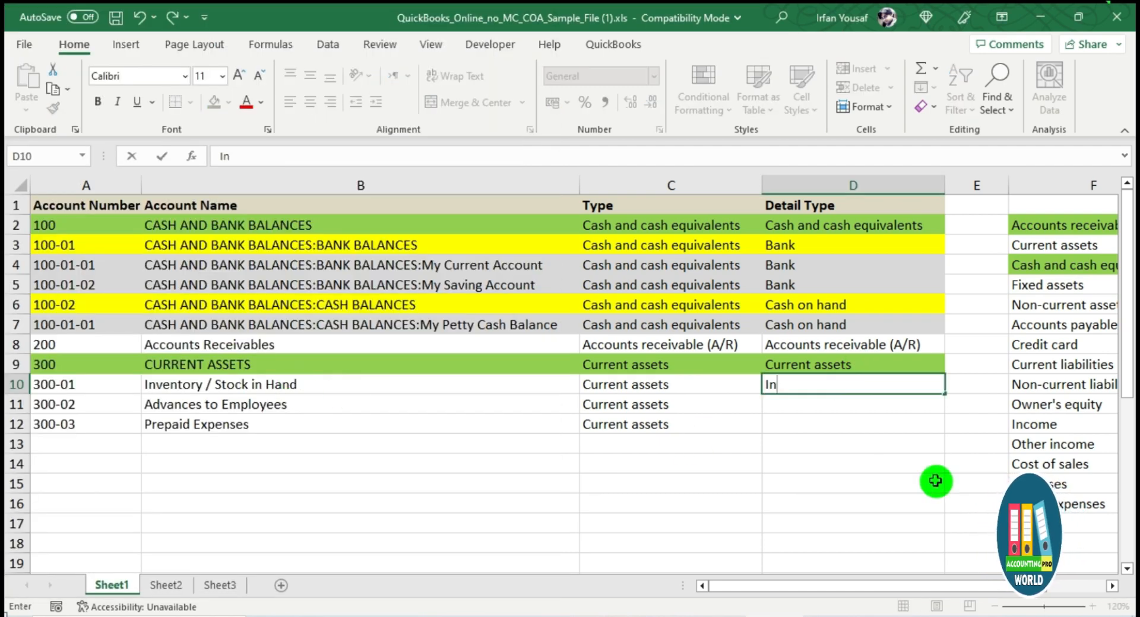
type("ventory")
key("Return")
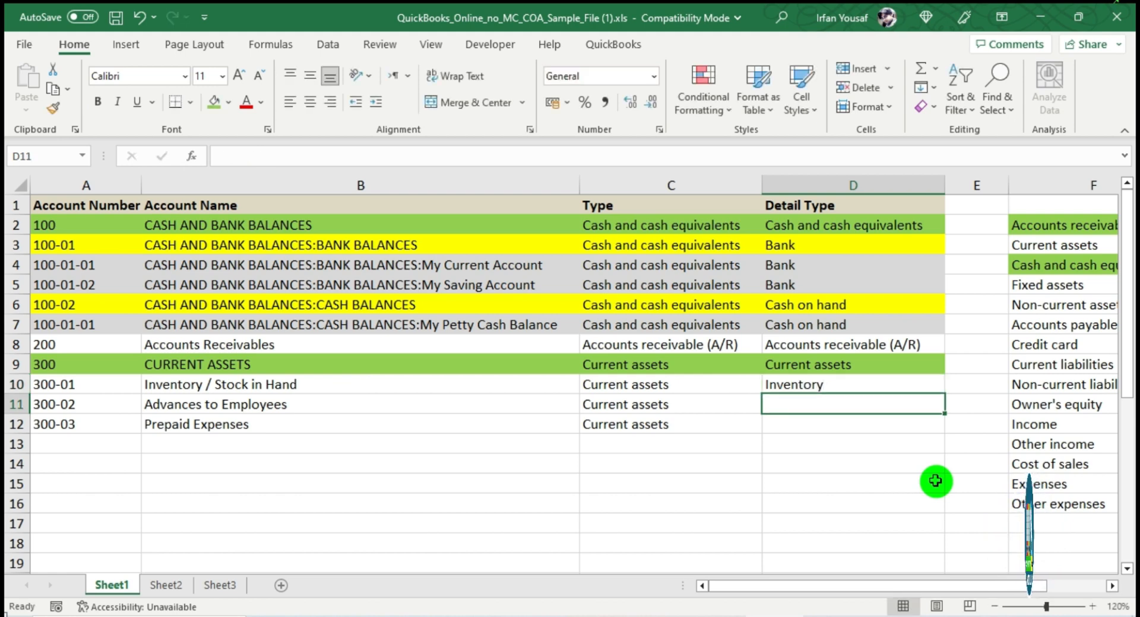
Look up the employee advances detail type in QuickBooks and enter Employee cash advances in D11 in Excel
key("alt+Tab")
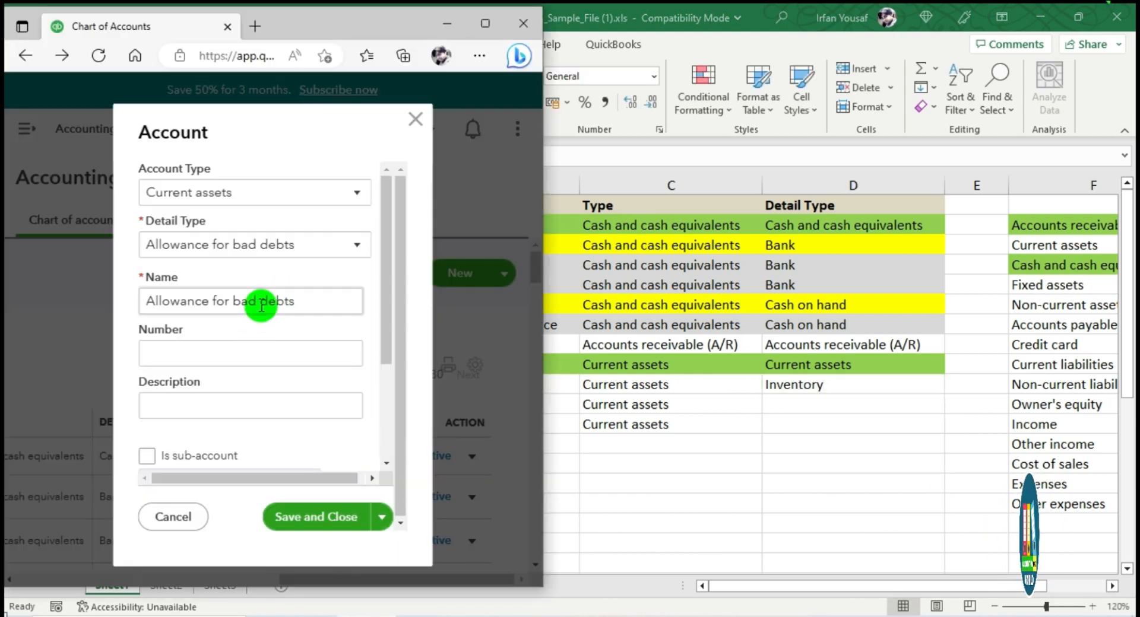
left_click(287, 244)
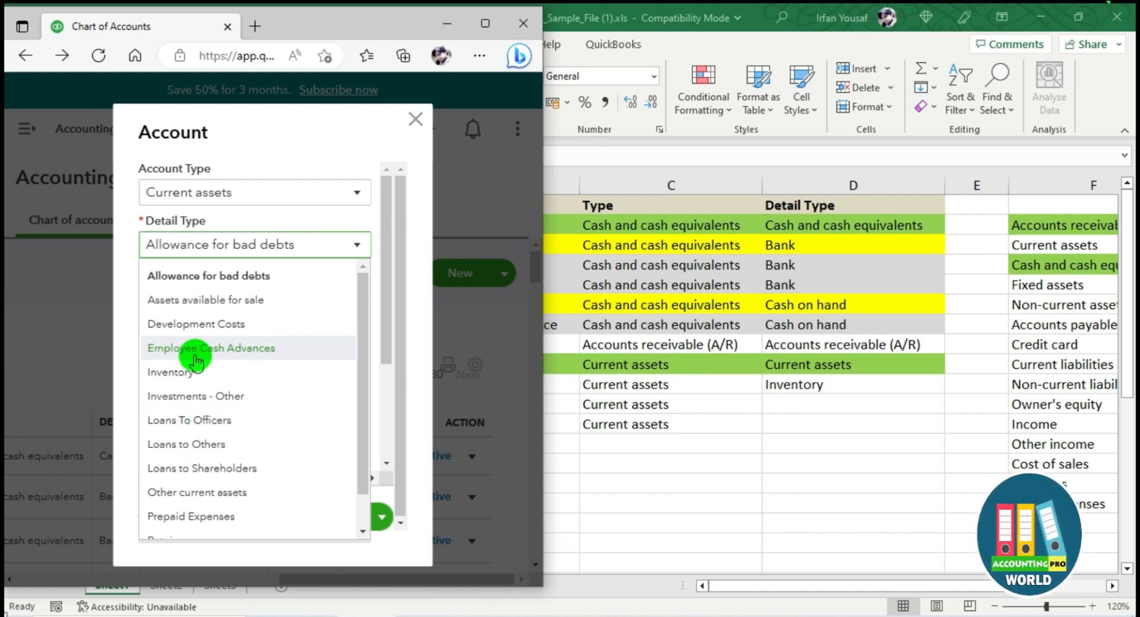
left_click(791, 403)
type("Empl")
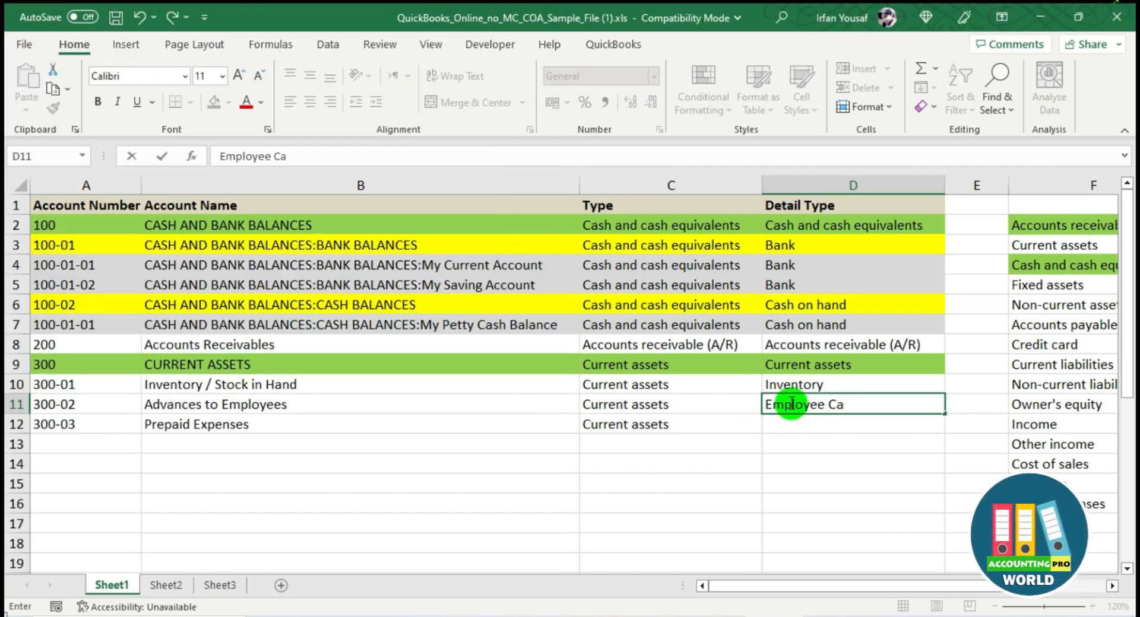
type("oyee cash advanc")
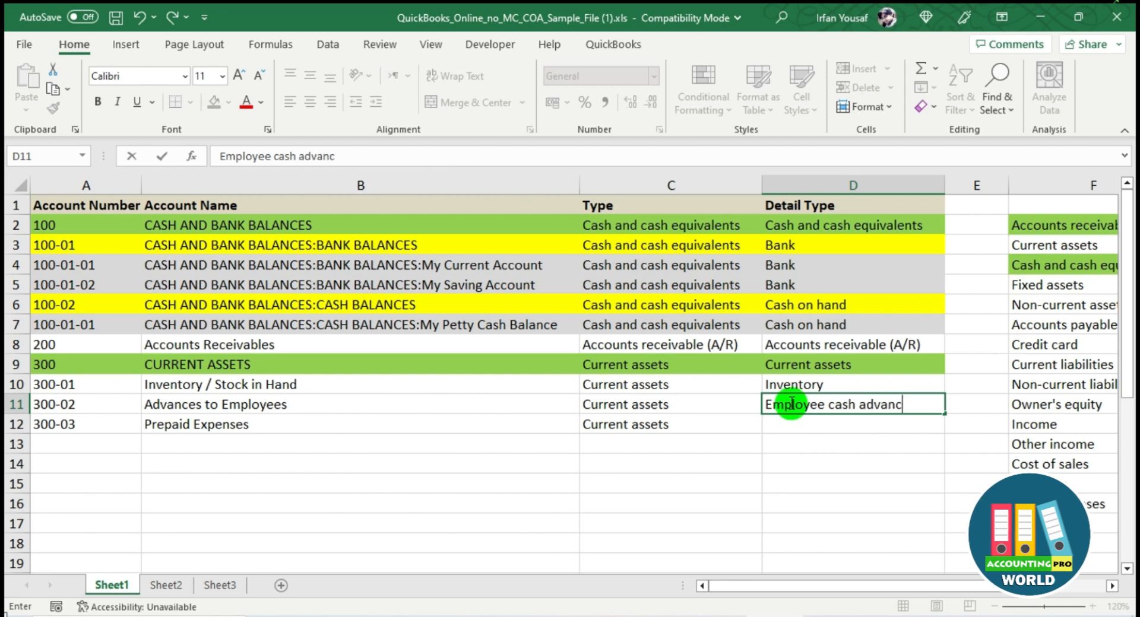
type("es")
key("Return")
Switch to QuickBooks and look through the Current assets detail types for one matching prepaid expenses
key("alt+Tab")
left_click(306, 245)
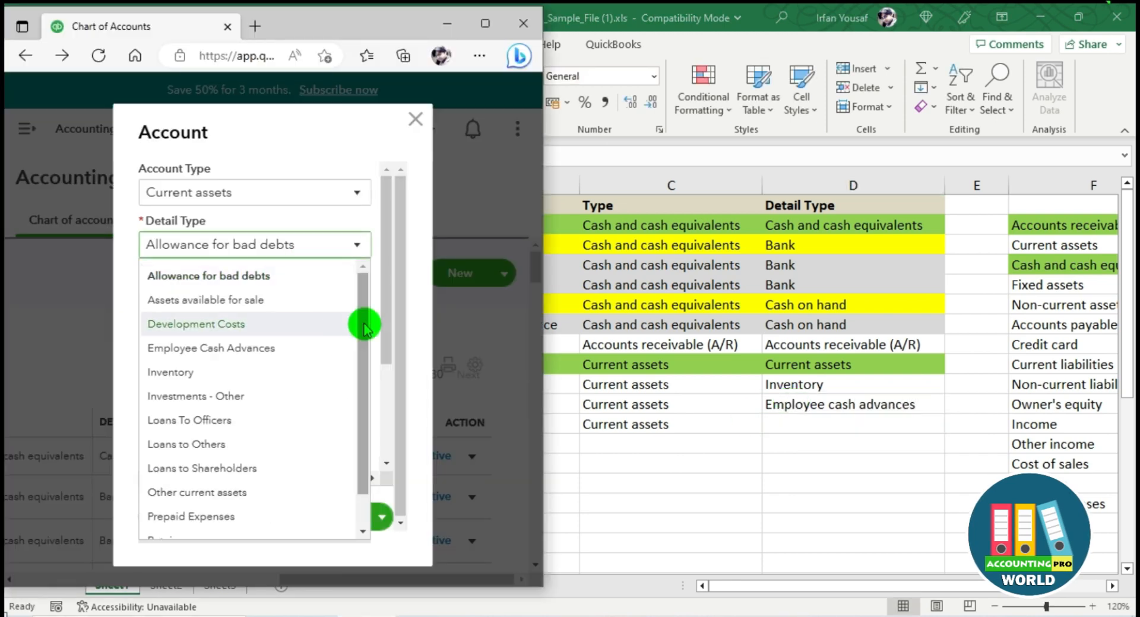
scroll(364, 328, "down", 2)
Back in Excel, copy the Prepaid Expenses name from B12 to D12 and change it to Prepaid expenses
left_click(808, 419)
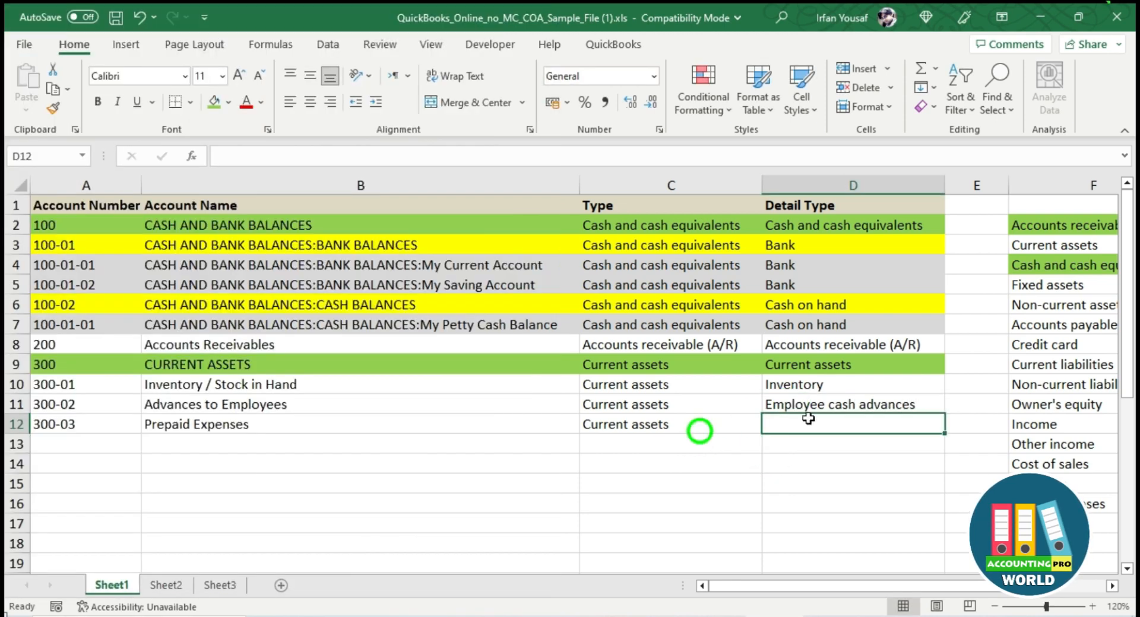
left_click(369, 429)
key("ctrl+c")
left_click(813, 423)
key("ctrl+v")
double_click(824, 425)
key("BackSpace")
type("e")
key("Return")
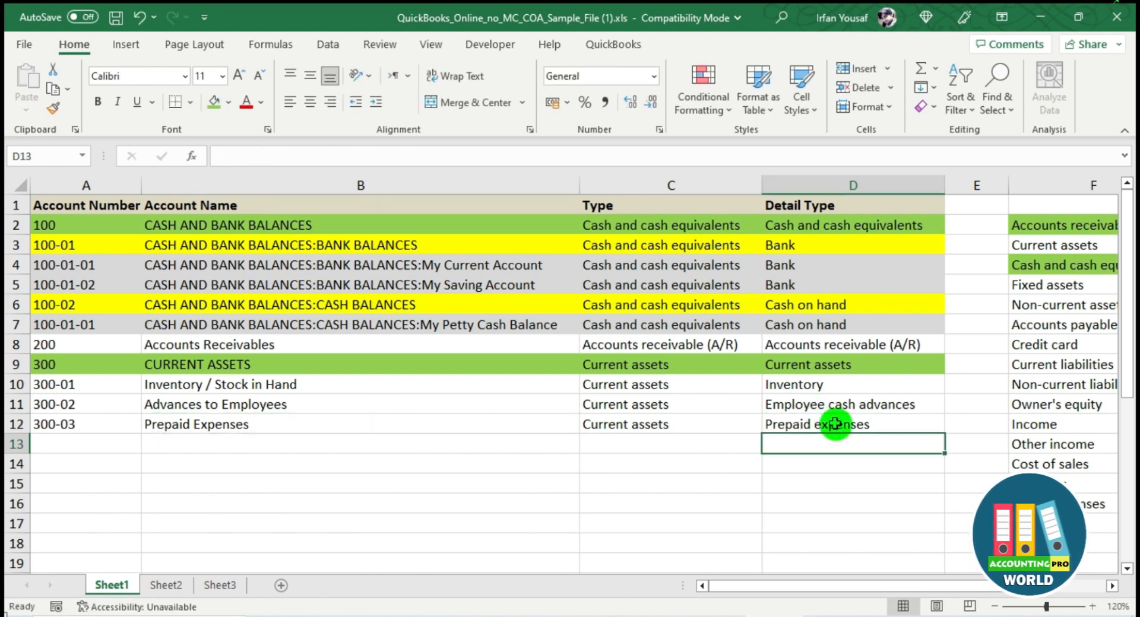
Switch to QuickBooks and check the wording of the Prepaid Expenses entry in the detail type list
key("alt+Tab")
left_click(264, 244)
scroll(214, 478, "down", 1)
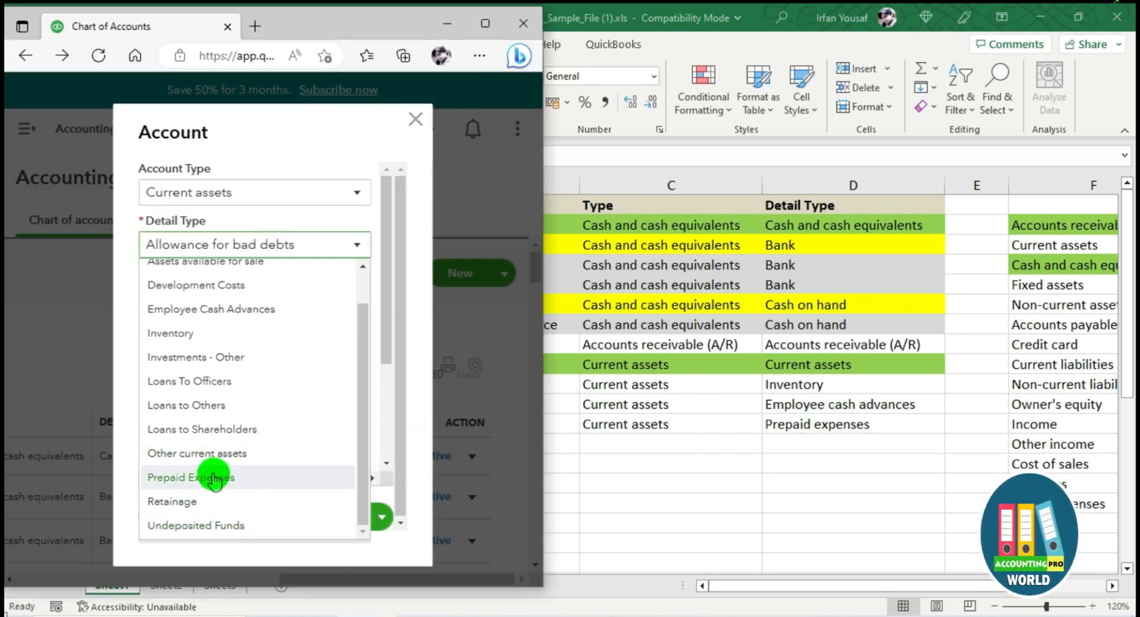
Switch back to Excel and copy the yellow formatting of row 3 (A3:D3) to the current asset sub-accounts in A10:D12
key("alt+Tab")
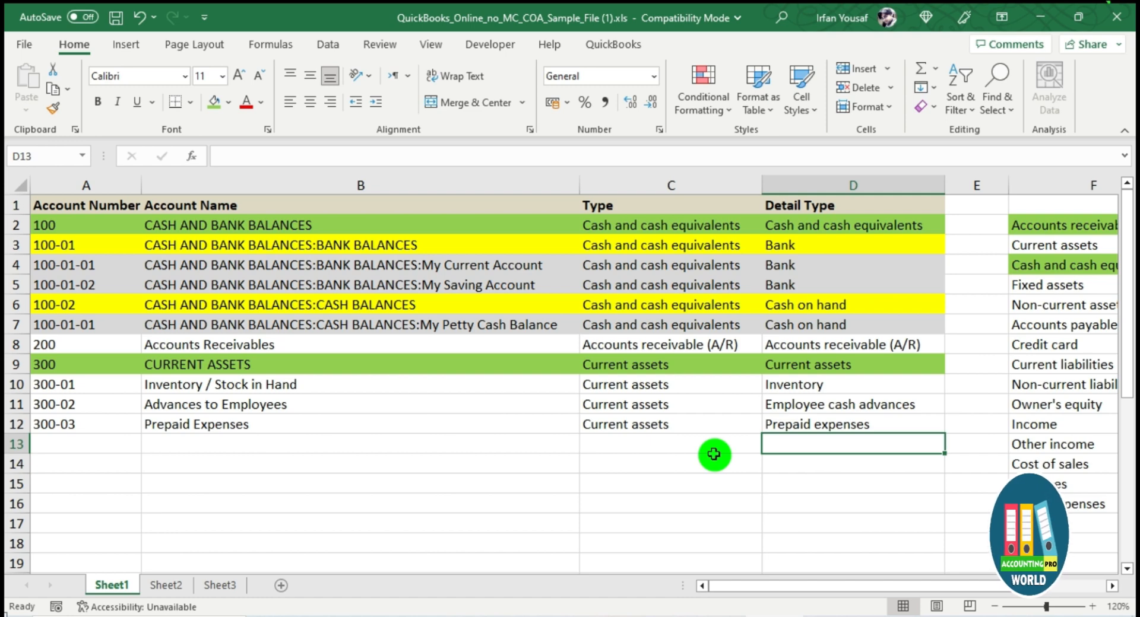
left_click(17, 242)
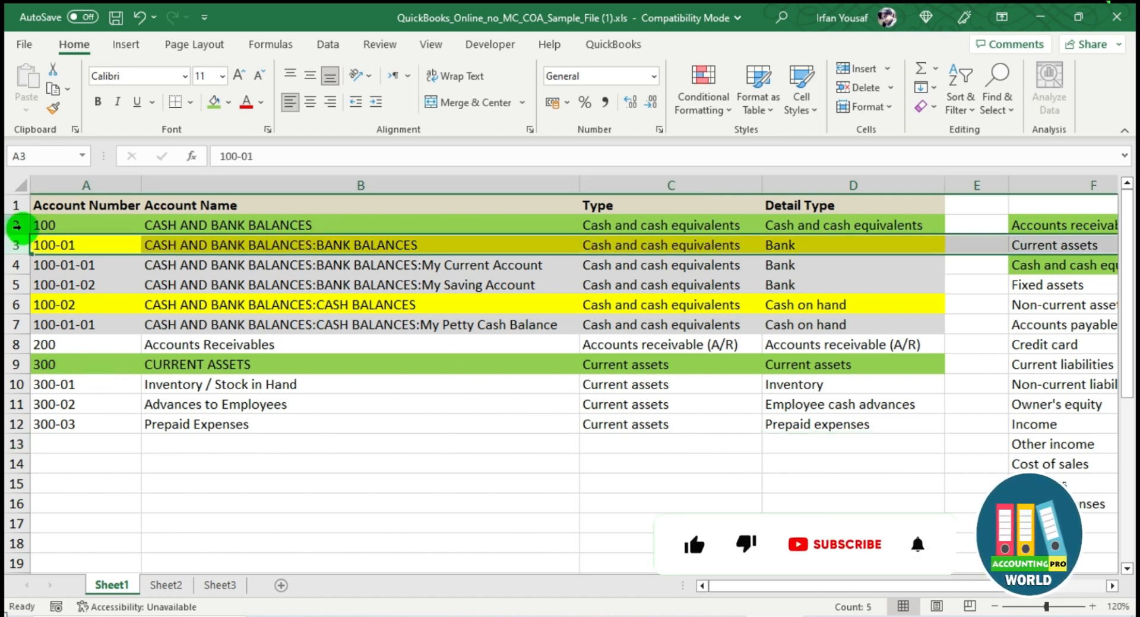
left_click(48, 245)
left_click_drag(48, 245, 805, 245)
left_click(53, 107)
left_click_drag(89, 384, 799, 426)
left_click(369, 267)
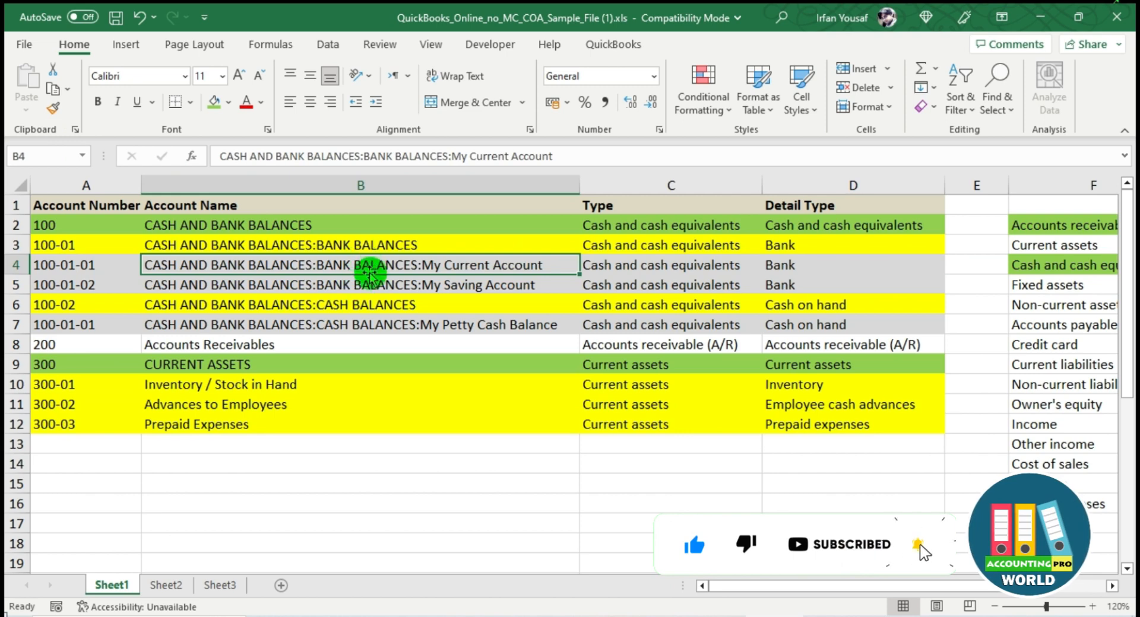
Fill the Accounts Receivables row, A8:D8, with the green parent-account colour
left_click_drag(112, 345, 891, 344)
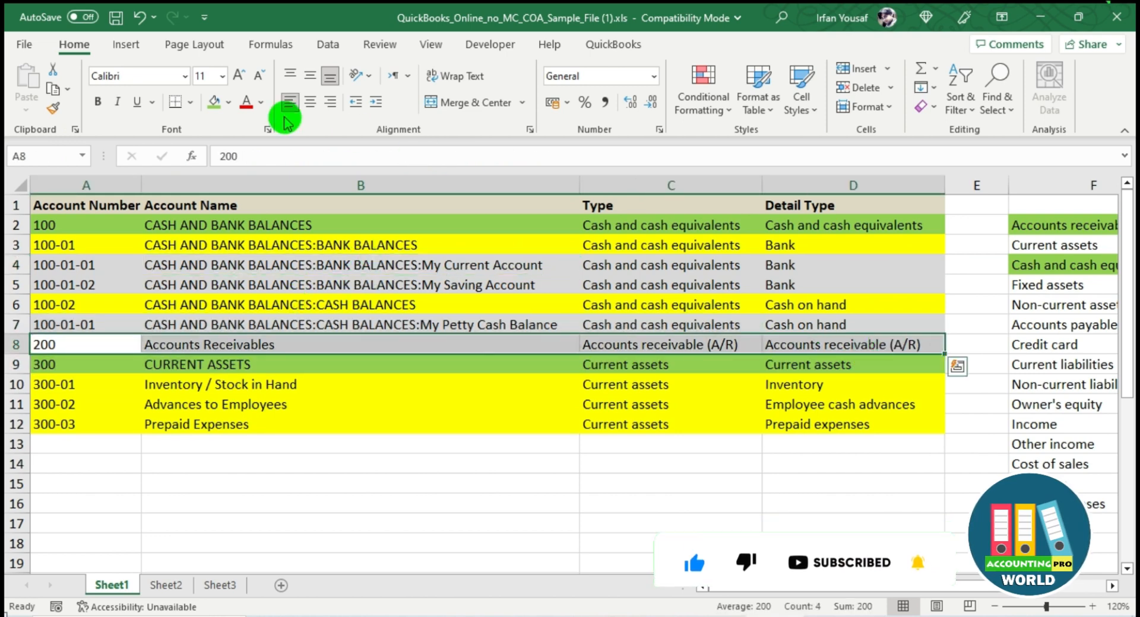
left_click(214, 101)
left_click(374, 494)
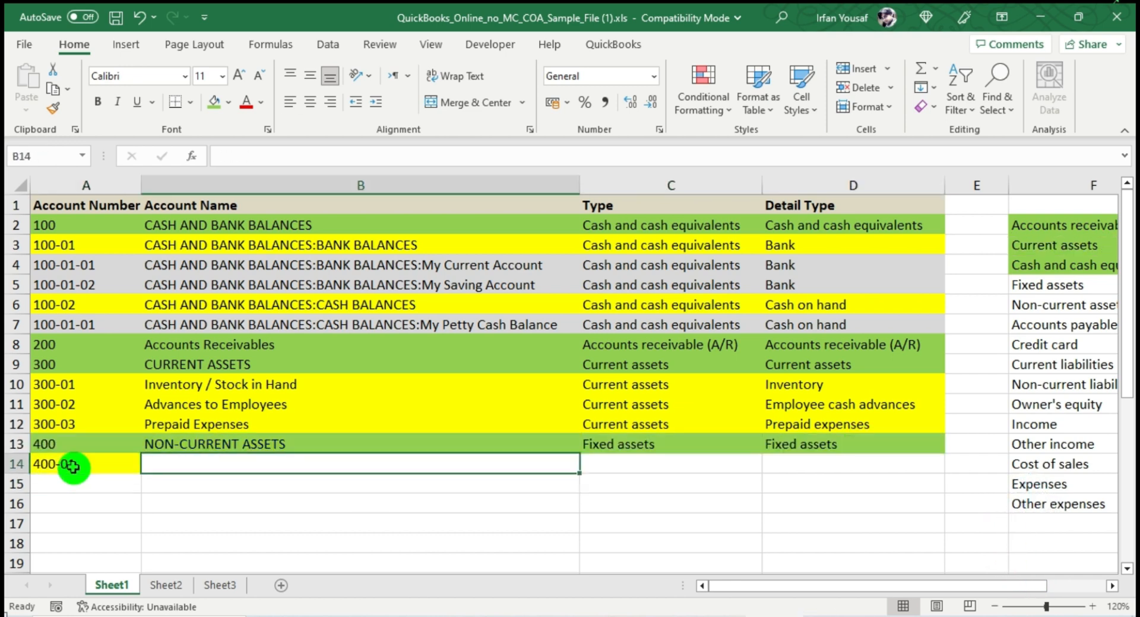
Enter Furniture & Fixture as the account name in B14 and switch to QuickBooks to look up its detail type
type("Proper")
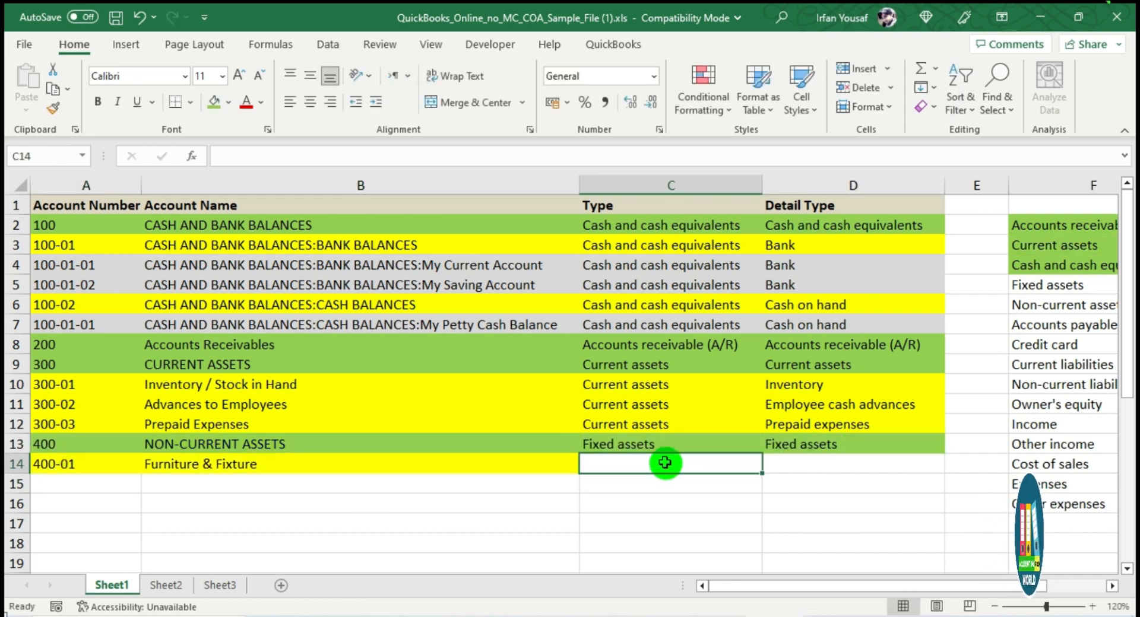
key("Tab")
key("alt+Tab")
left_click(313, 245)
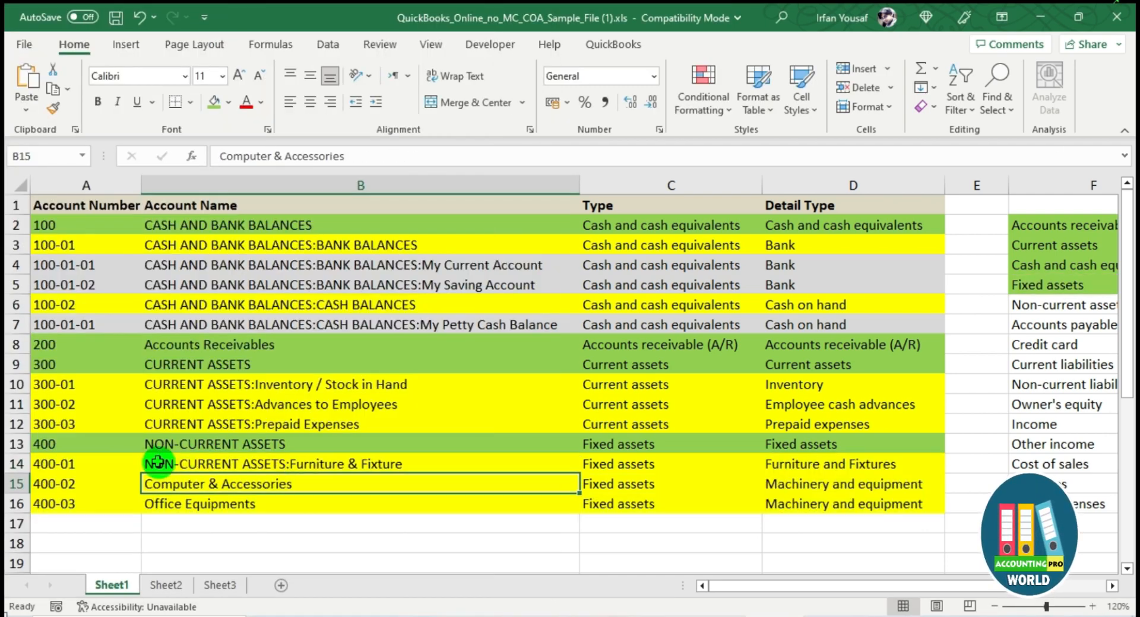
Prefix the Computer & Accessories and Office Equipments account names in B15 and B16 with NON-CURRENT ASSETS:
double_click(153, 506)
type("NON-CURRENT ASSETS:")
key("Return")
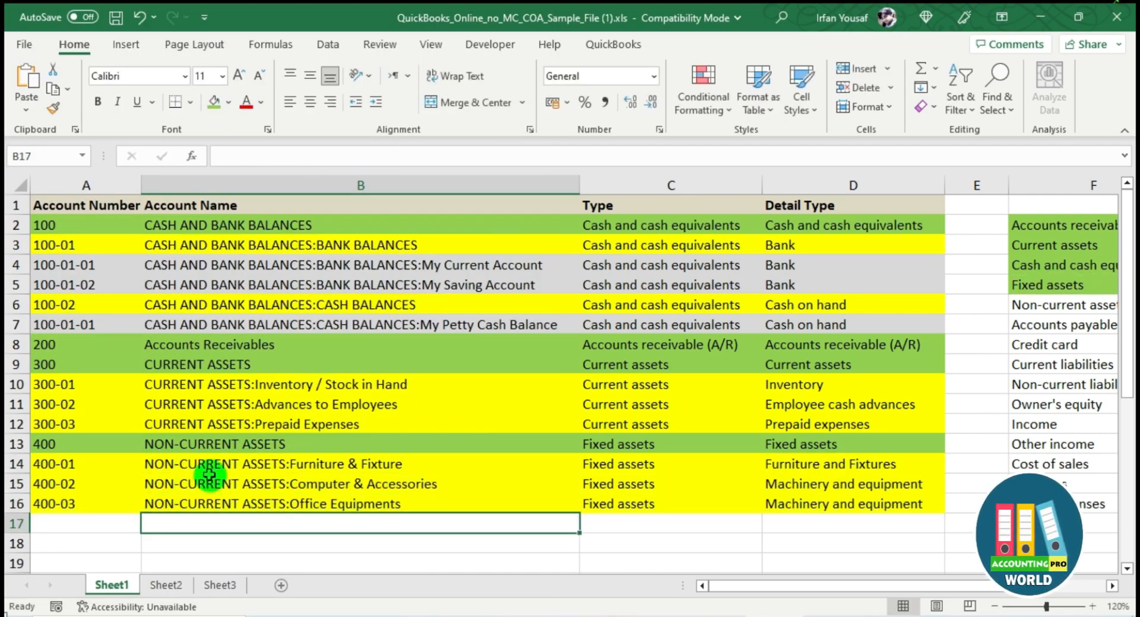
left_click(1063, 305)
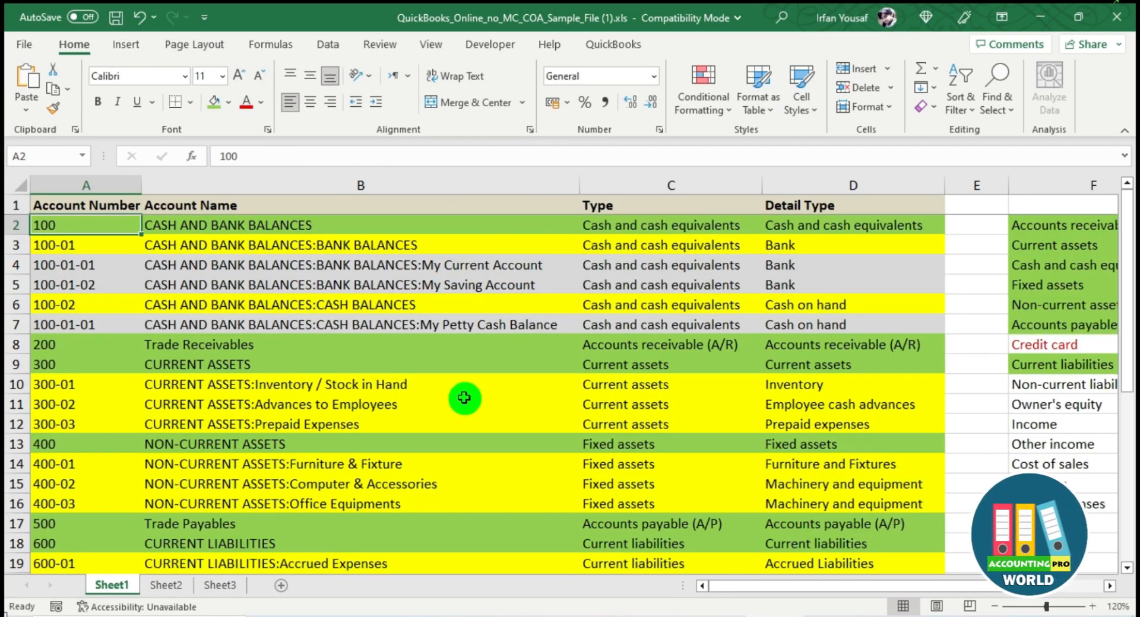
Review the account numbers in column A from A2 down to A21 and return to the header row
key("shift+Down")
key("shift+Down")
key("shift+Down")
key("shift+Down")
key("shift+Down")
key("shift+Down")
key("shift+Down")
key("shift+Down")
key("shift+Down")
key("shift+Down")
key("shift+Down")
key("shift+Down")
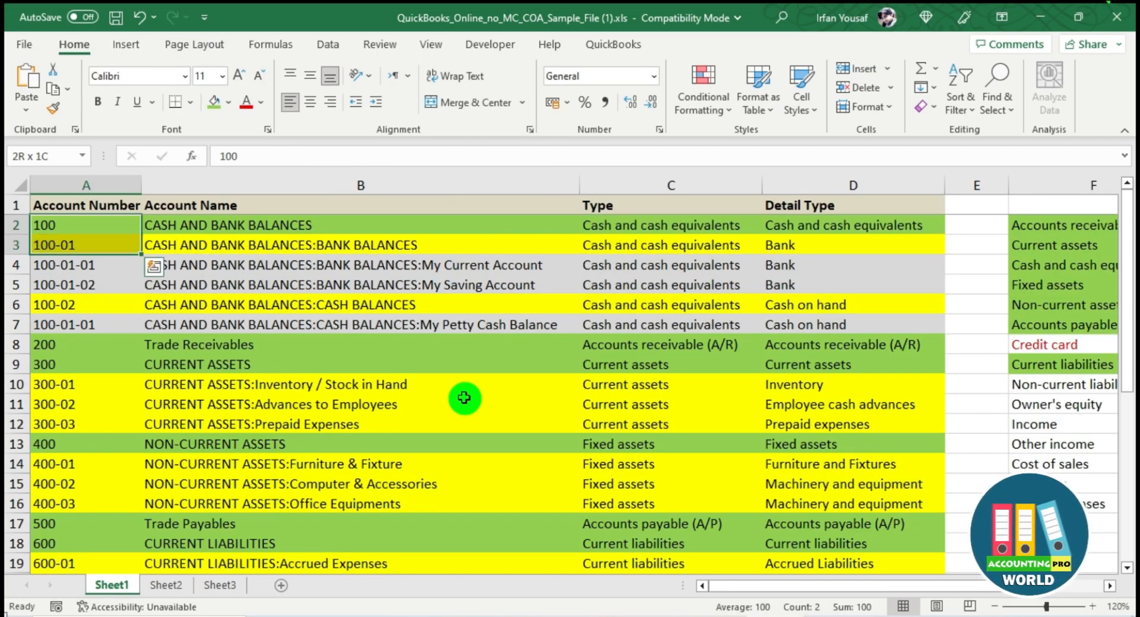
key("shift+Down")
key("shift+Down")
key("shift+Down")
key("shift+Down")
key("shift+Down")
key("shift+Down")
key("shift+Down")
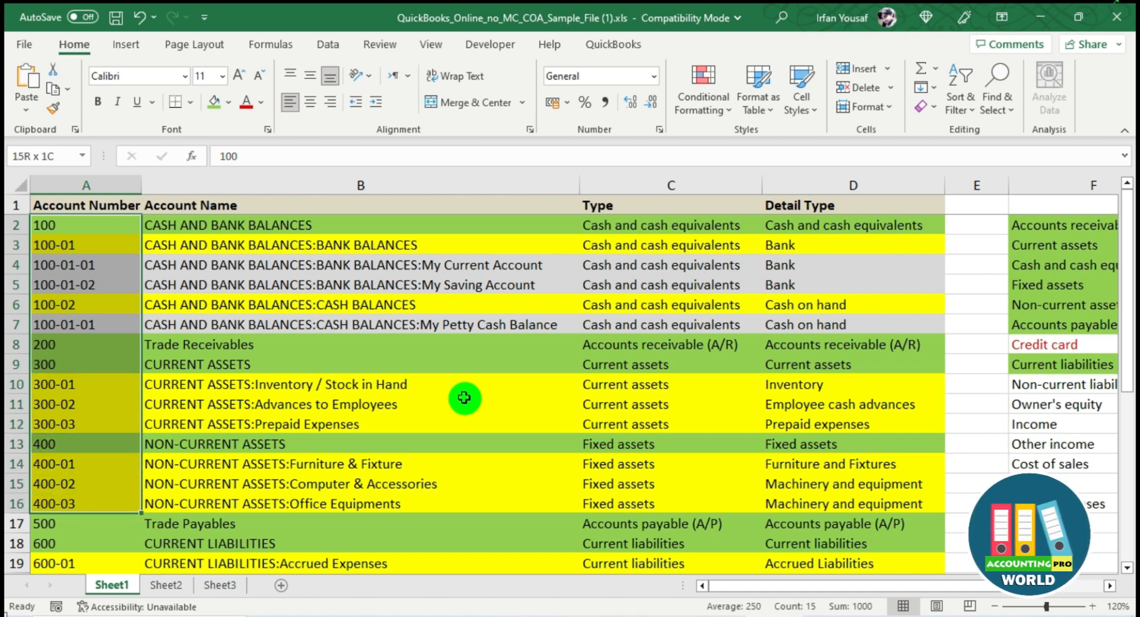
scroll(464, 398, "down", 1)
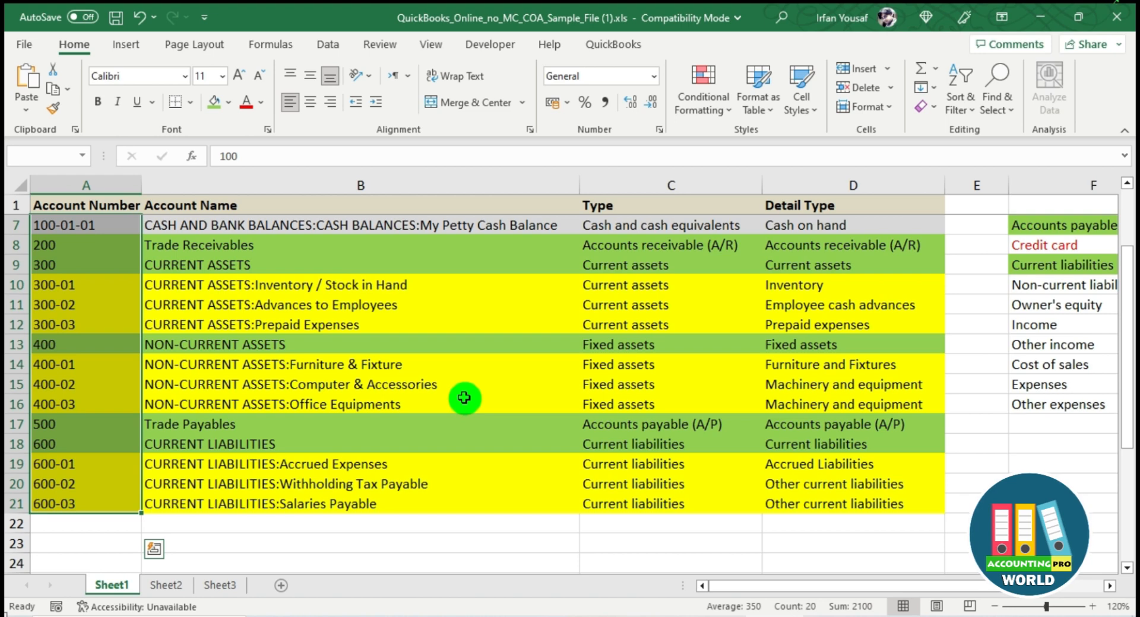
key("Up")
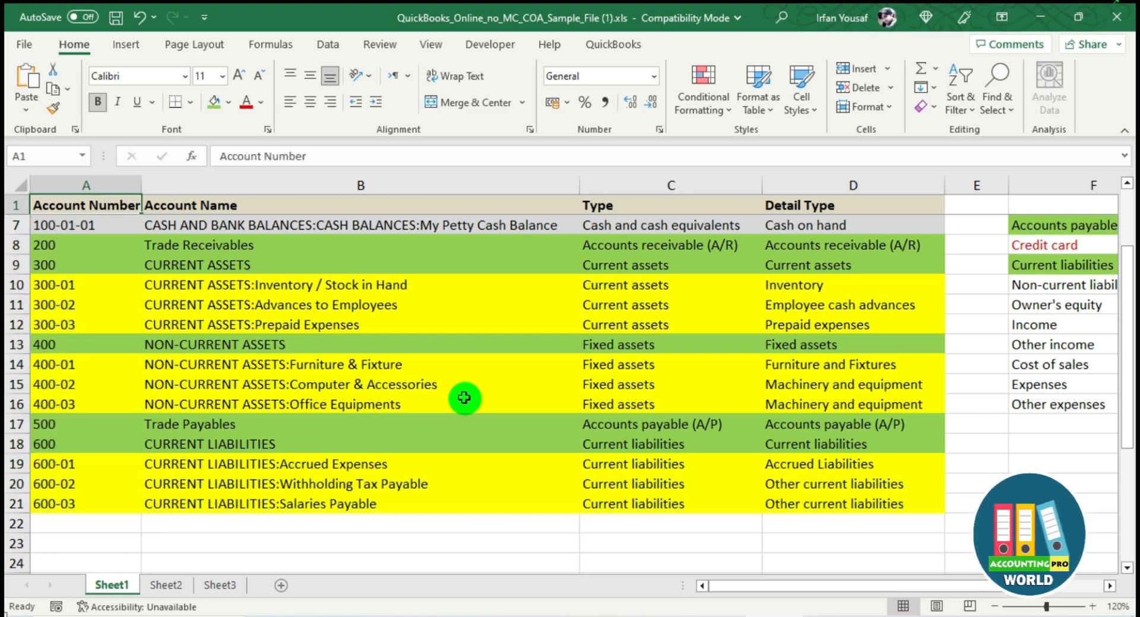
key("Down")
key("Down")
key("Down")
key("Up")
key("Up")
key("Up")
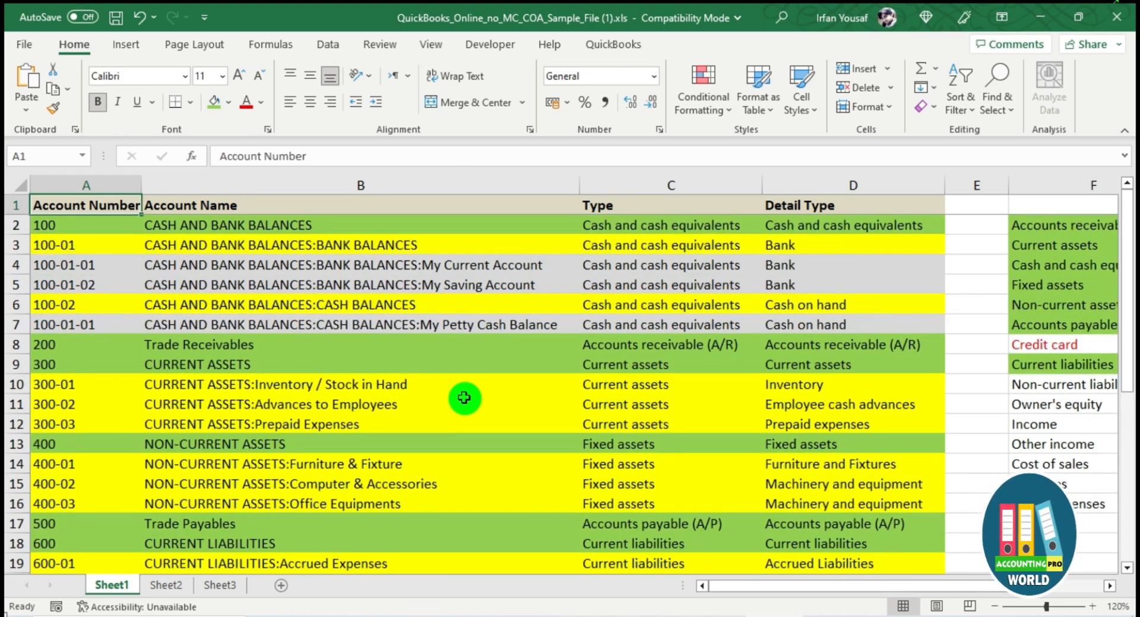
Check the parent account name in B2 without changing it and save the workbook, continuing past the compatibility check
key("Down")
key("Right")
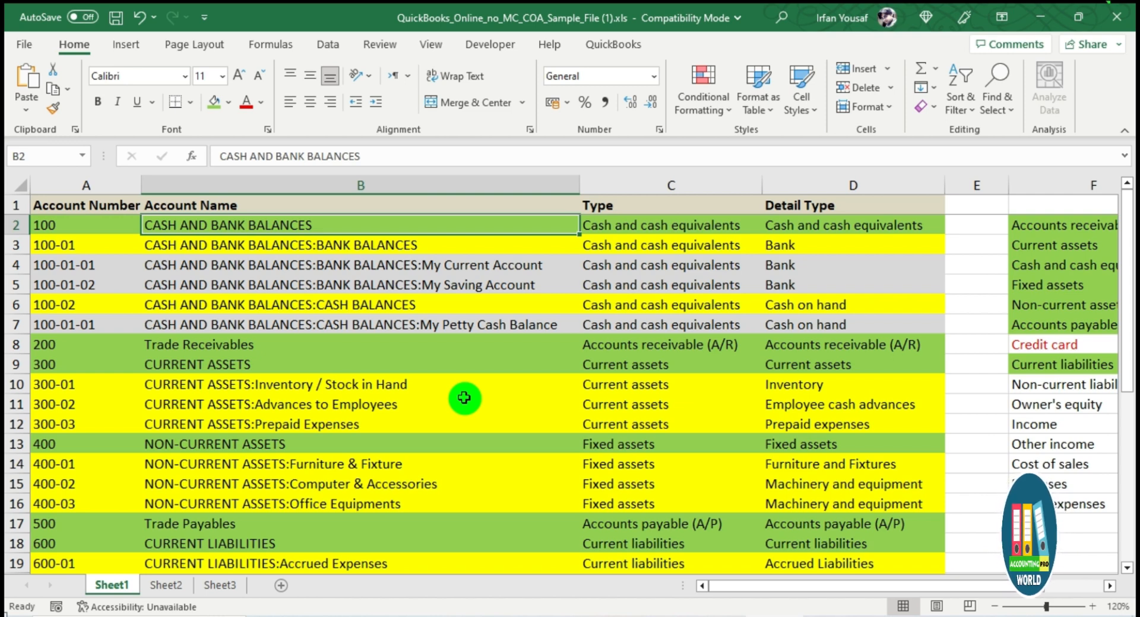
key("F2")
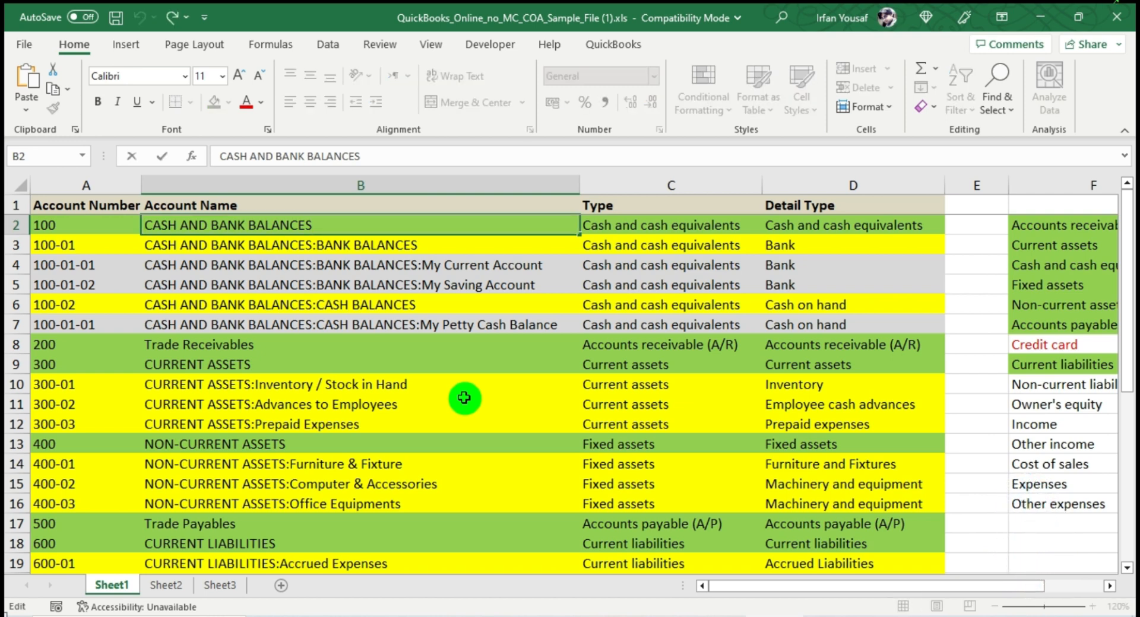
key("Return")
key("ctrl+s")
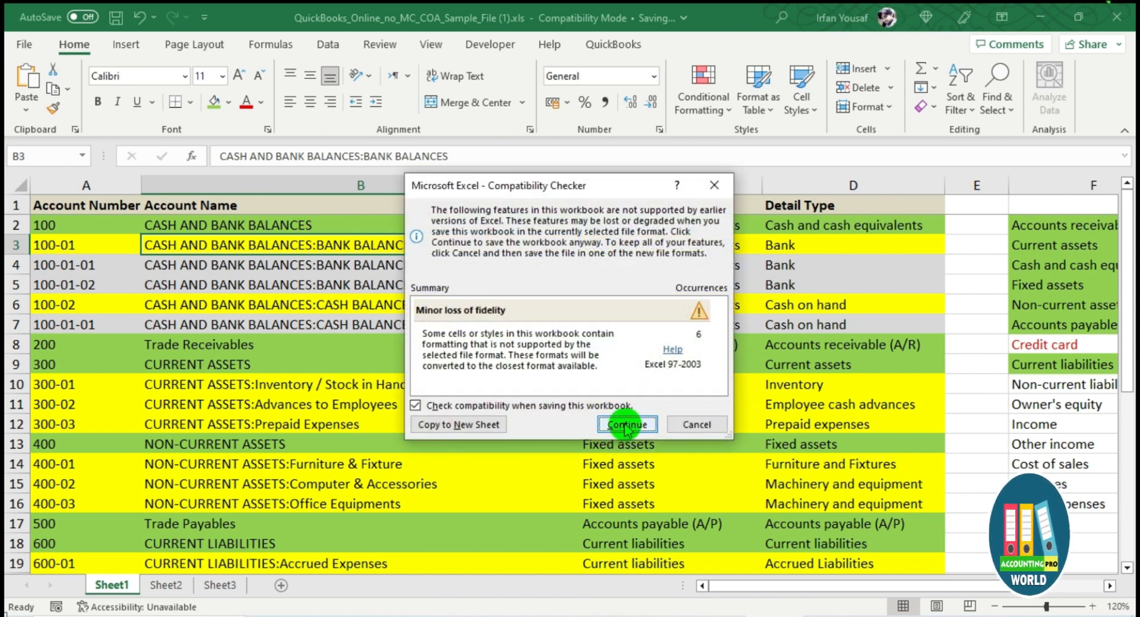
left_click(624, 425)
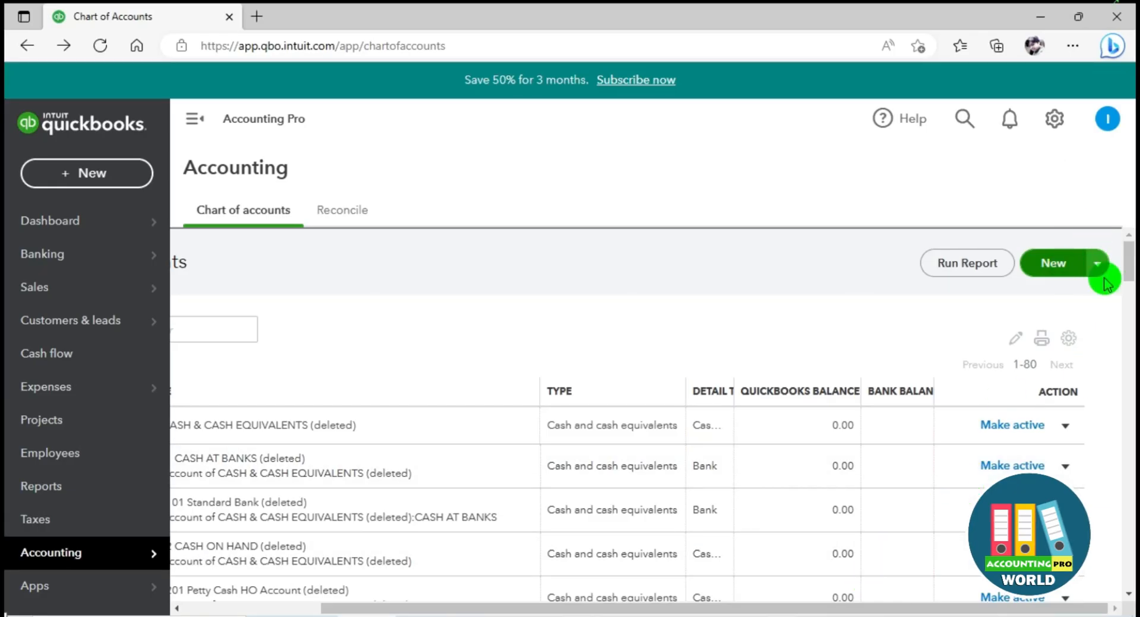
In QuickBooks, start an accounts import, upload QuickBooks_Online_no_MC_COA_Sample_File (1).xls and proceed to the field mapping
left_click(1097, 266)
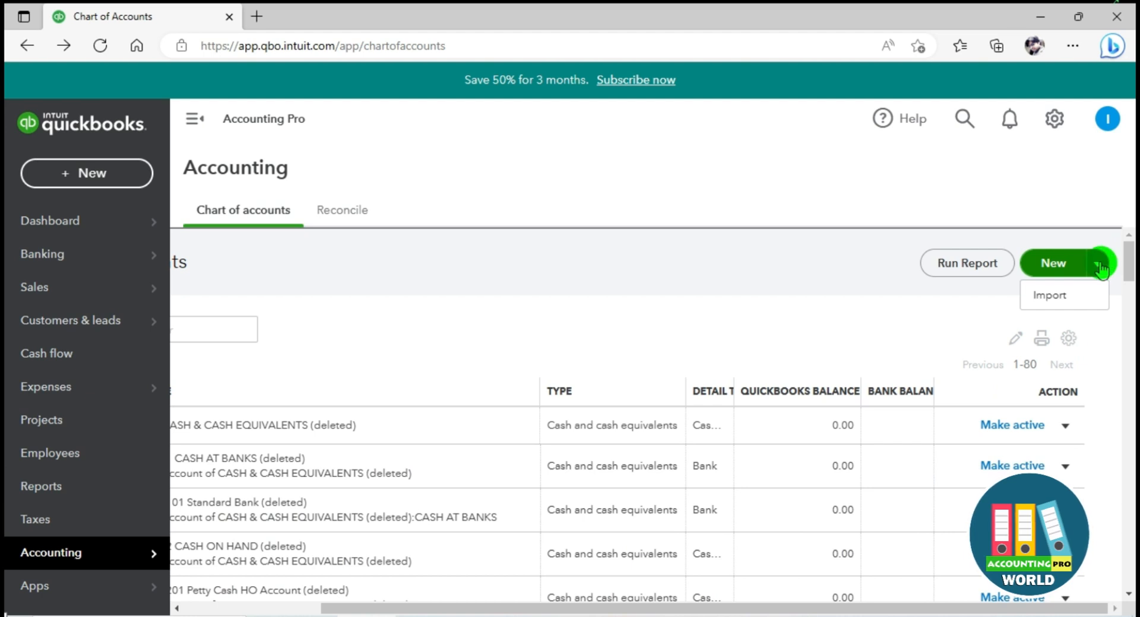
left_click(1051, 296)
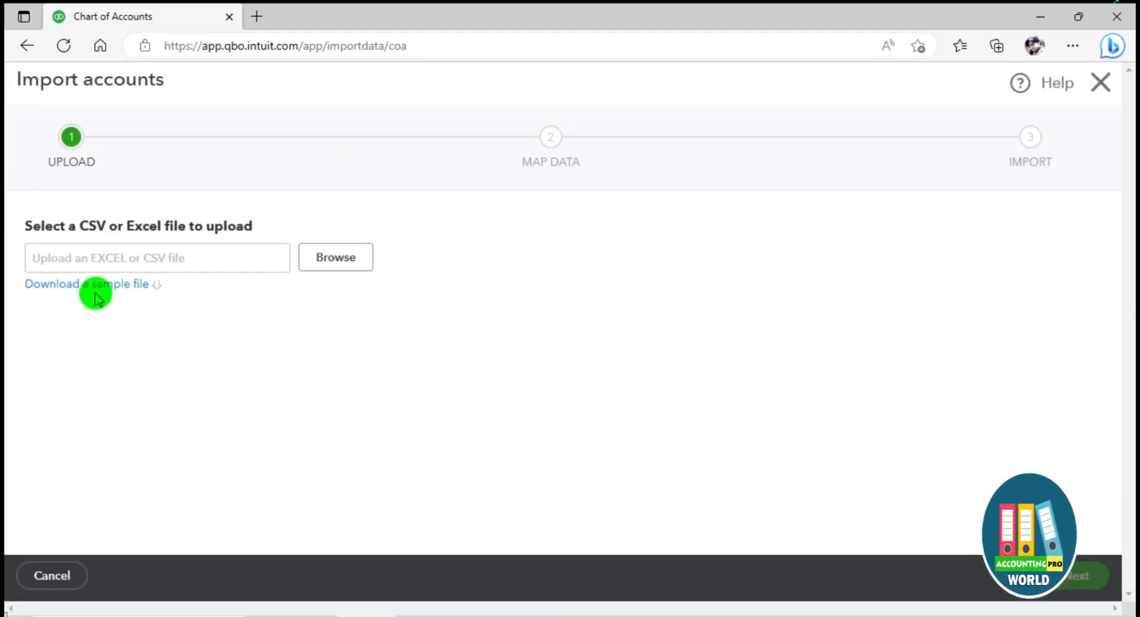
left_click(97, 290)
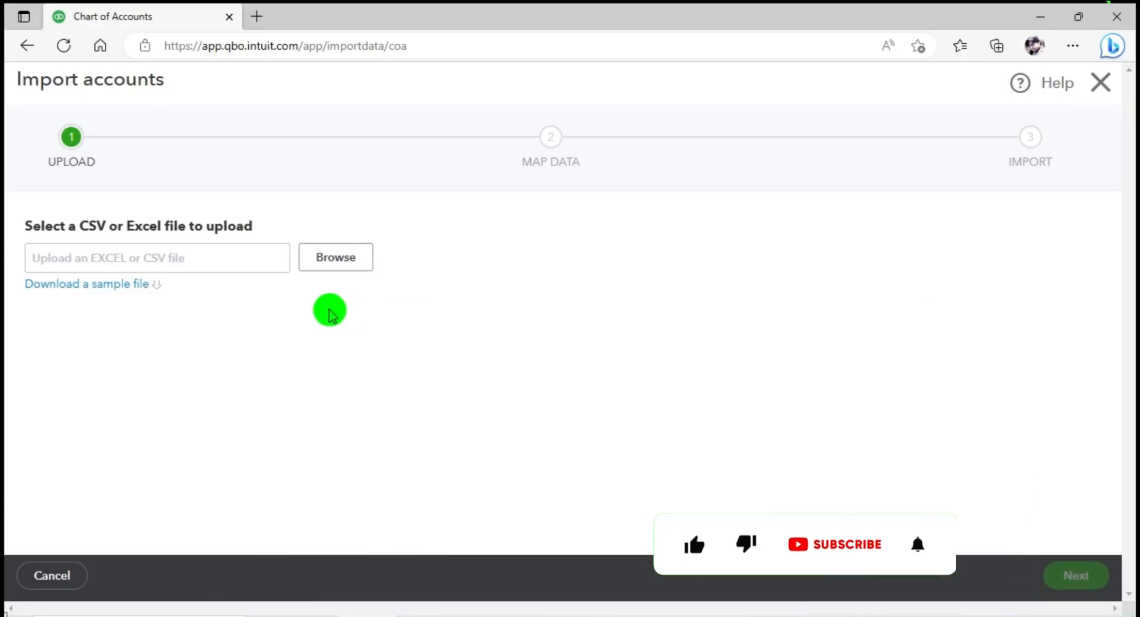
left_click(316, 259)
double_click(248, 146)
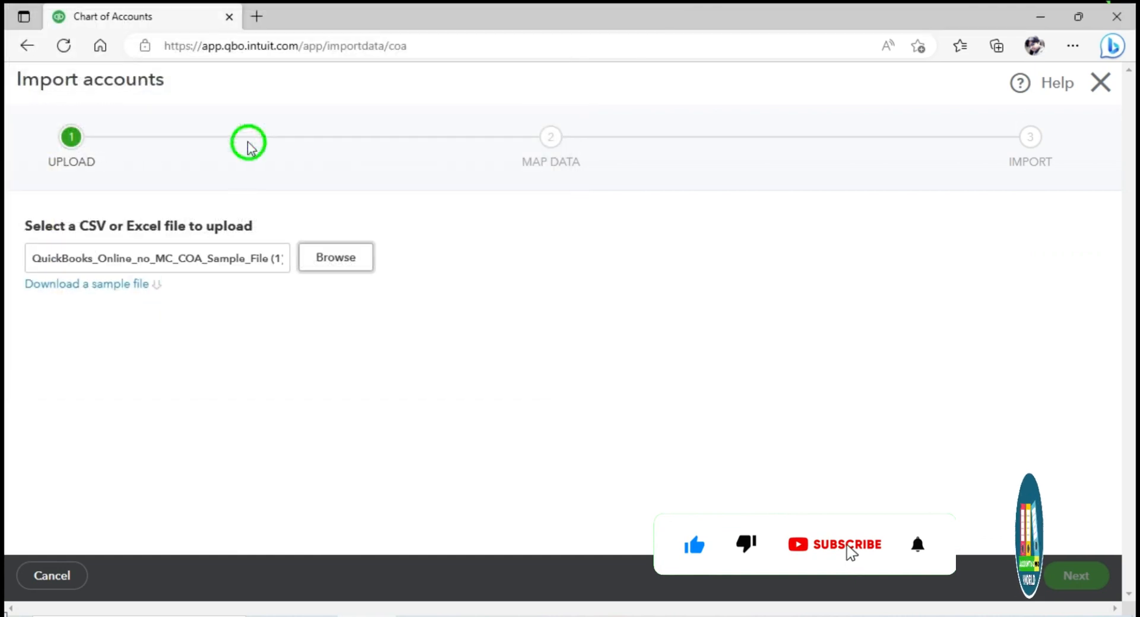
left_click(113, 262)
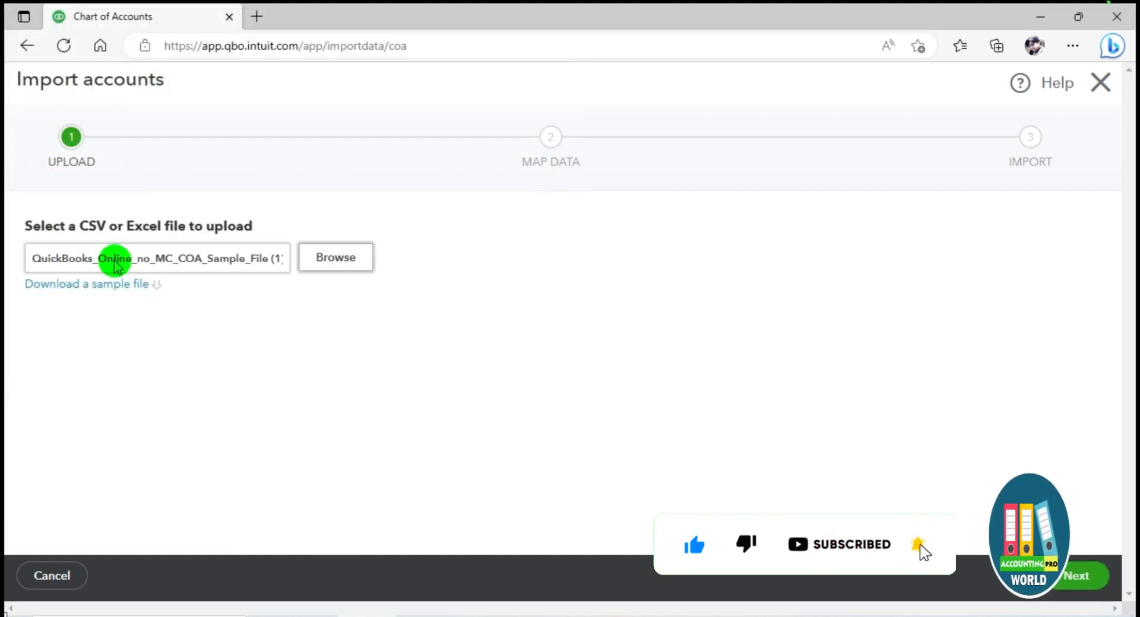
left_click(1080, 579)
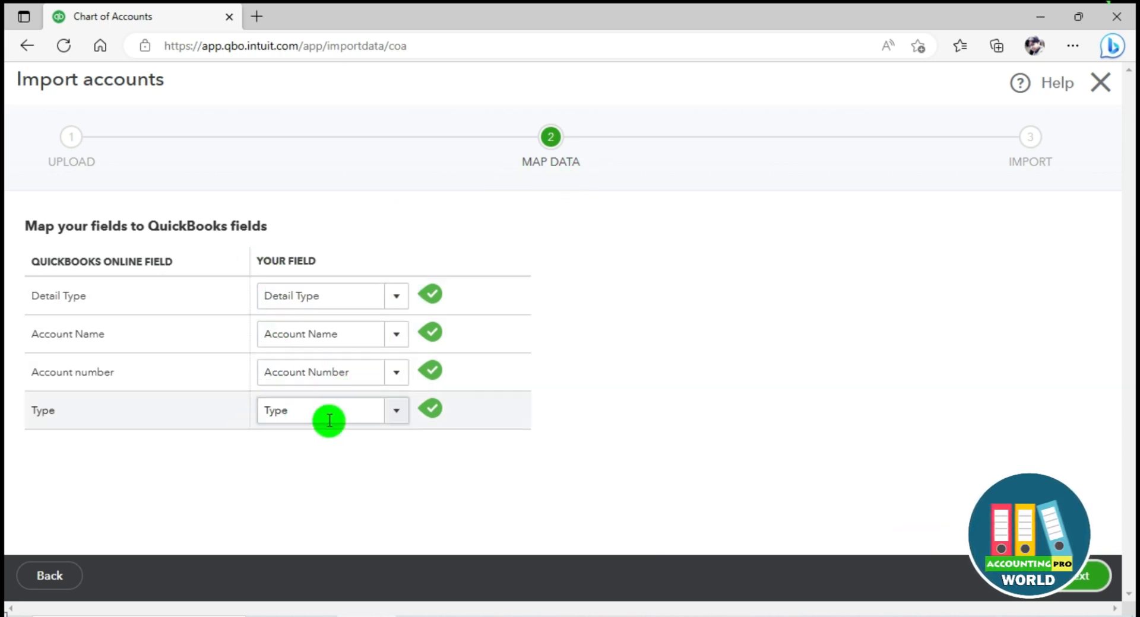
Switch to Excel, check the column headings in A1 through D1 against the field mapping, and return to QuickBooks
key("alt+Tab")
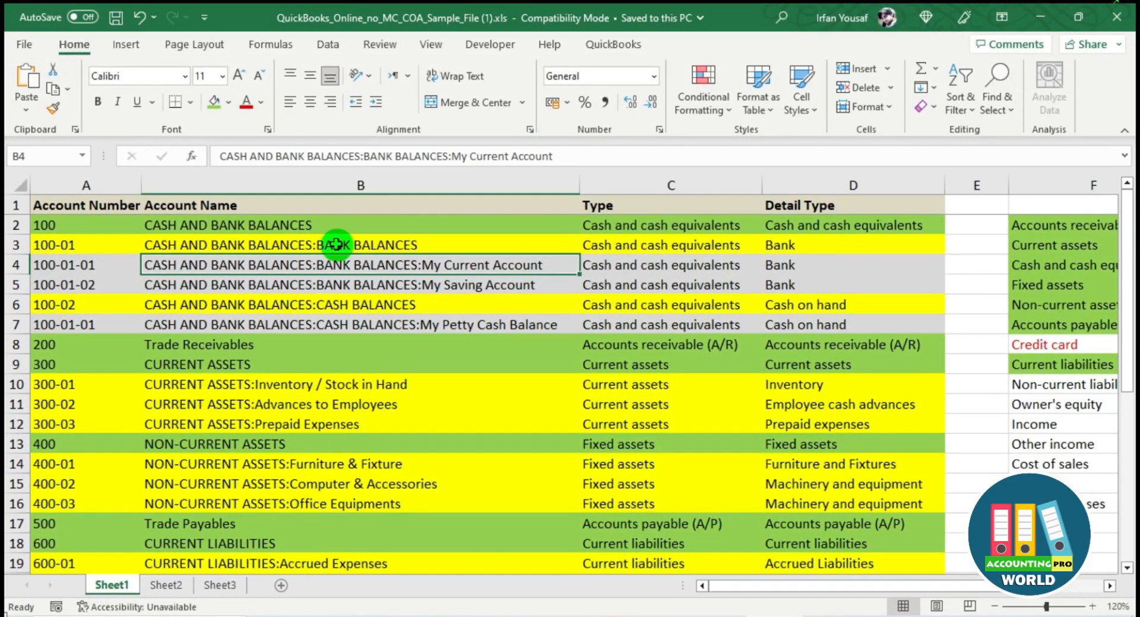
left_click(125, 205)
key("Right")
key("Right")
key("Right")
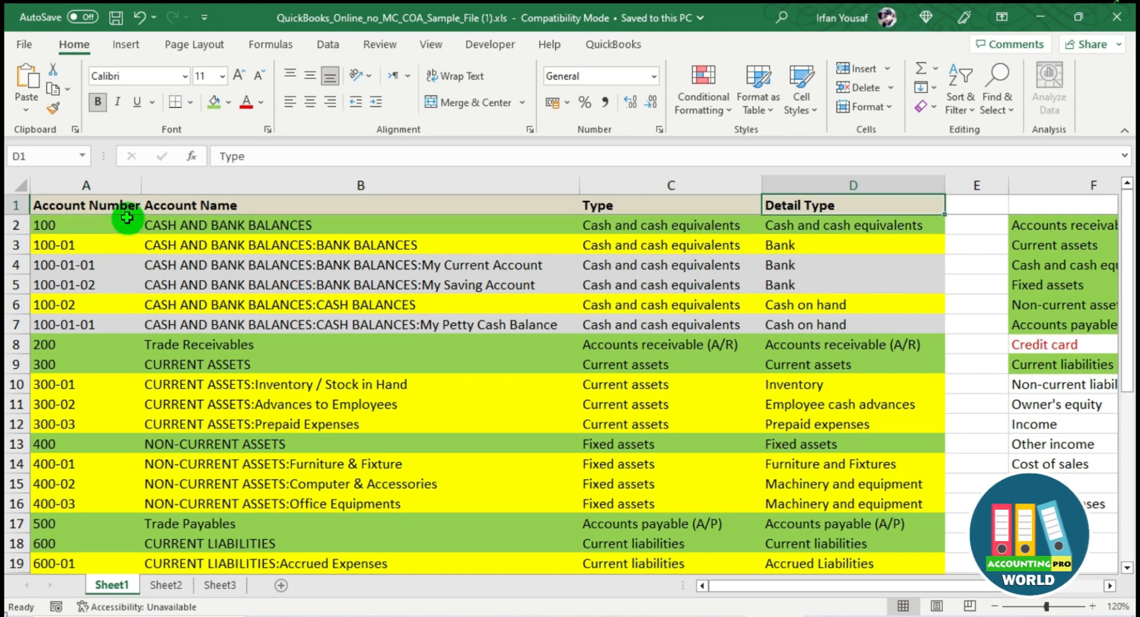
left_click(1038, 22)
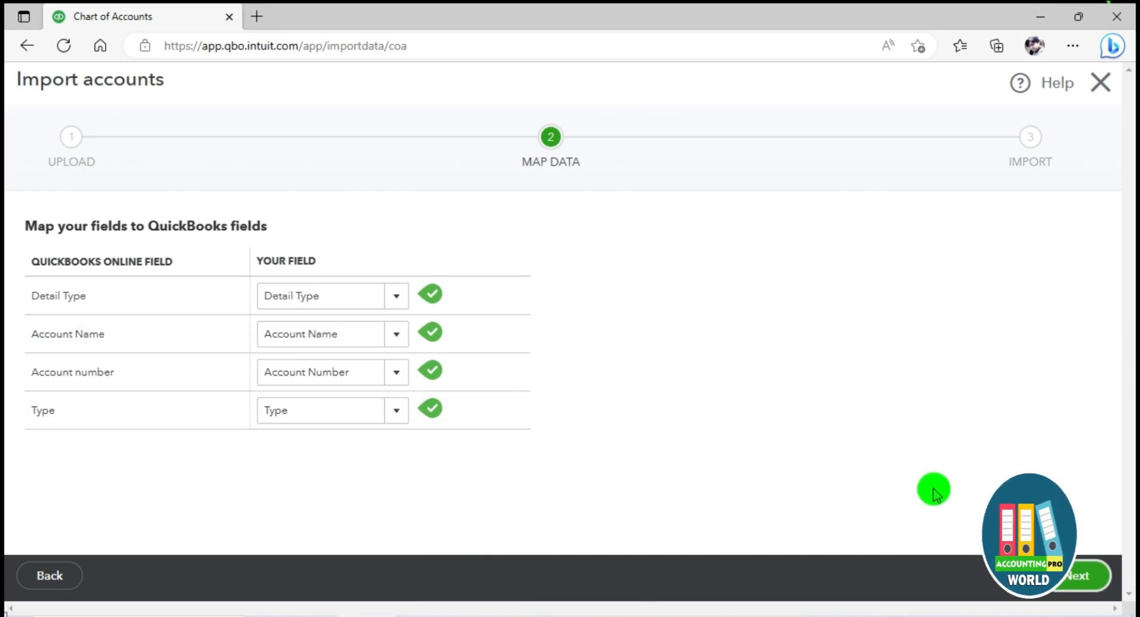
Accept the field mapping and set the detail type of account 100, CASH AND BANK BALANCES, to Cash and cash equivalents
left_click(1079, 576)
left_click(910, 484)
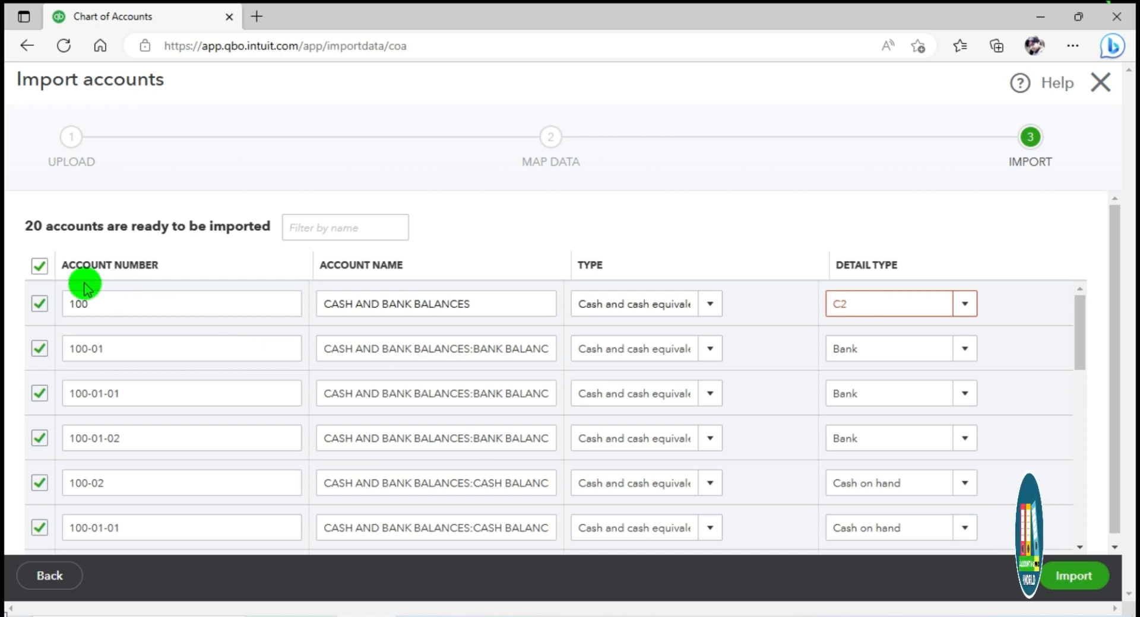
mouse_move(1079, 303)
left_mouse_down()
mouse_move(1068, 446)
mouse_move(1081, 522)
mouse_move(1086, 310)
left_mouse_up()
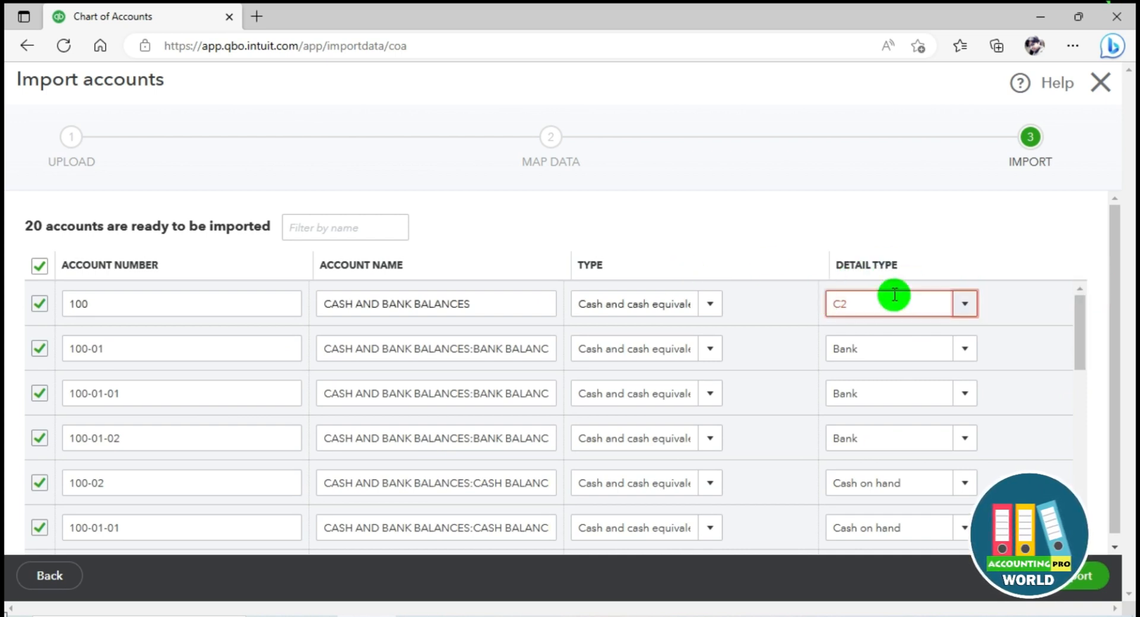
left_click(967, 305)
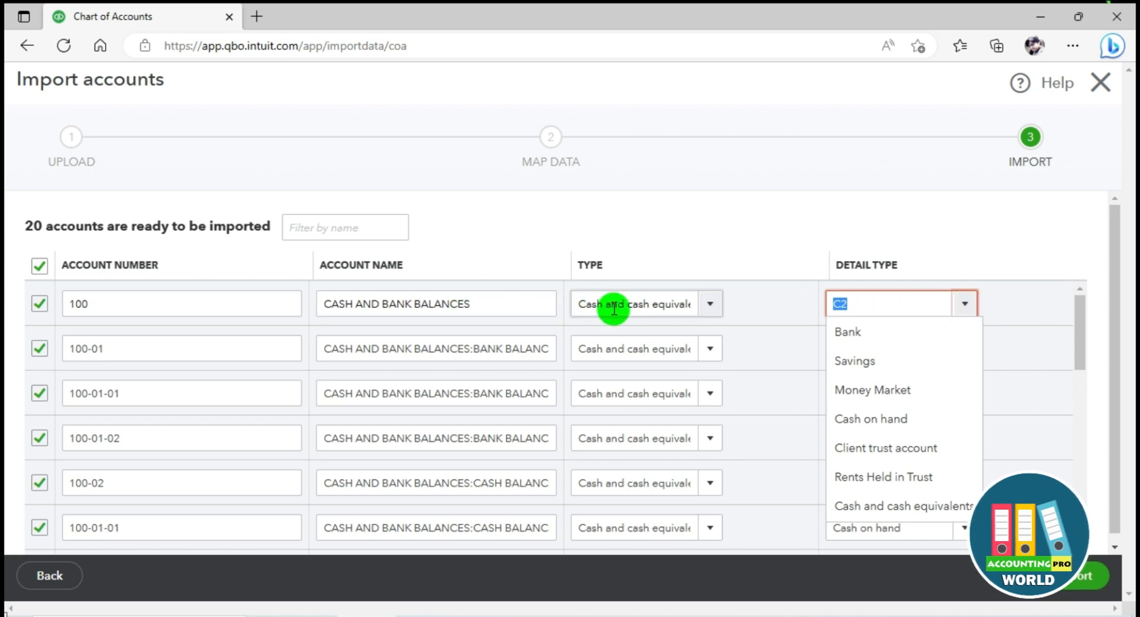
left_click(904, 506)
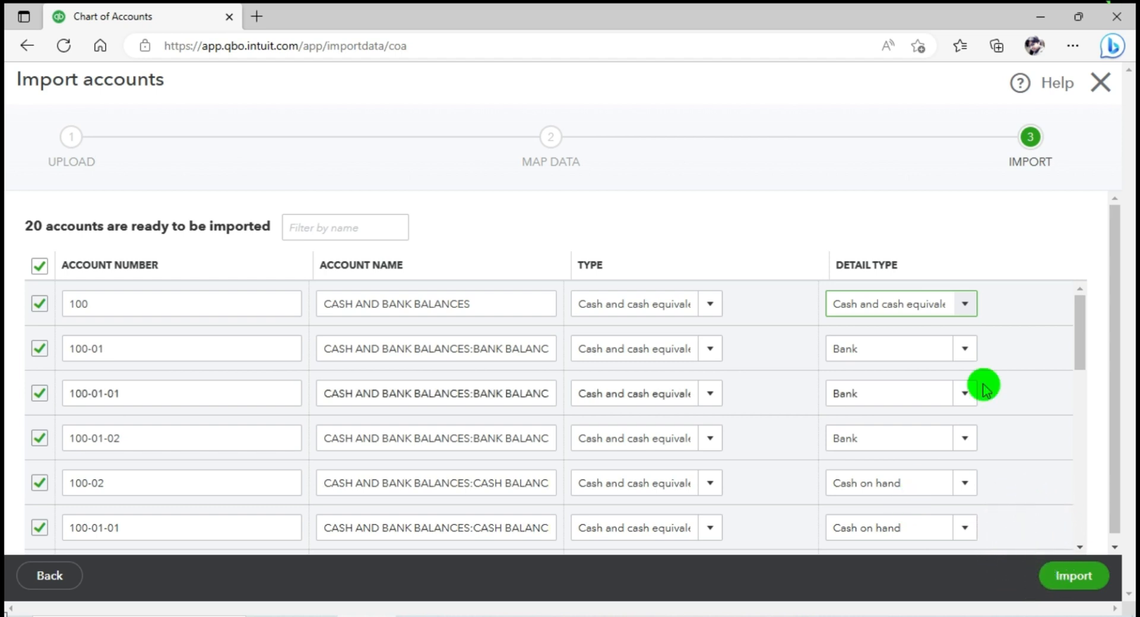
Look over the following import rows and the account type choices for account 100-01-01
left_click_drag(1079, 321, 1092, 347)
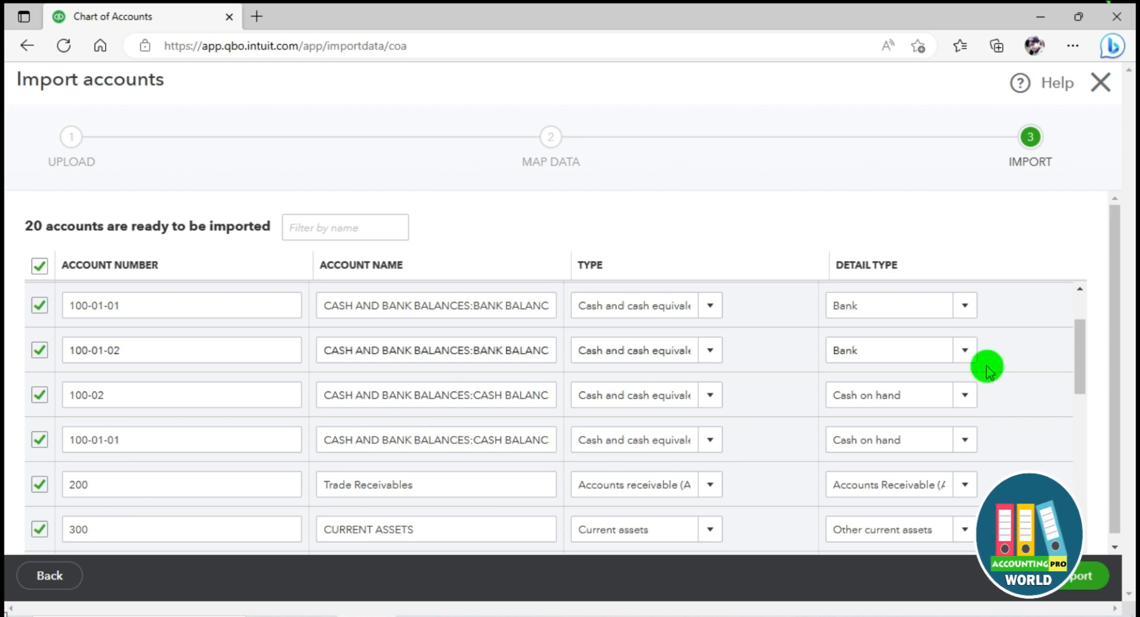
left_click(710, 306)
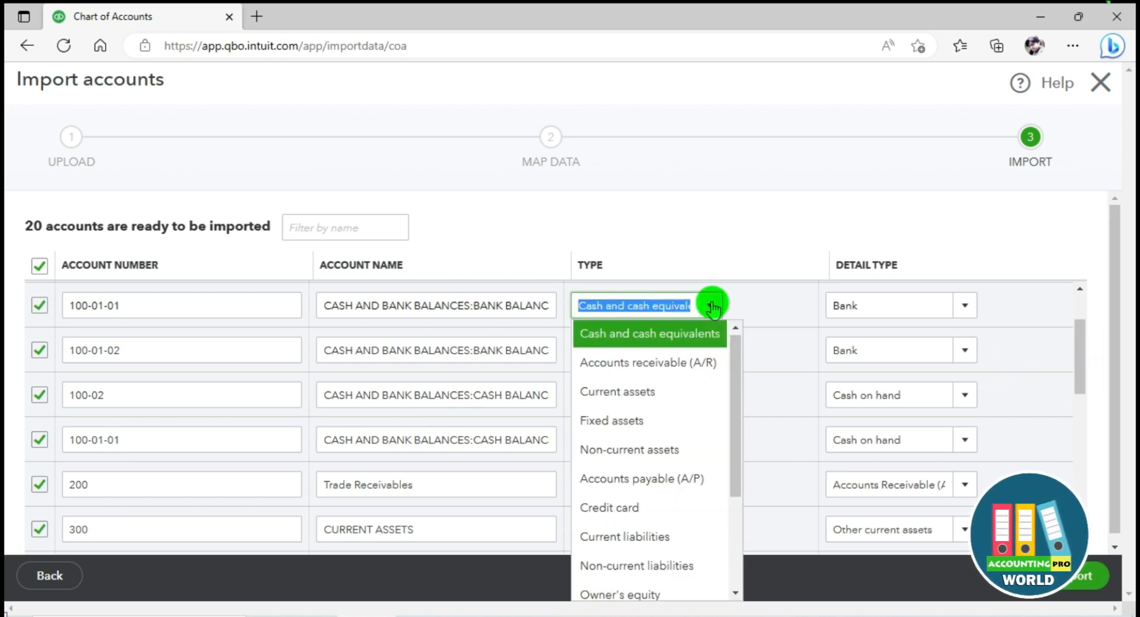
left_click(711, 306)
Set the detail type of account 600, CURRENT LIABILITIES, to Other current liabilities
left_click_drag(1096, 340, 1102, 465)
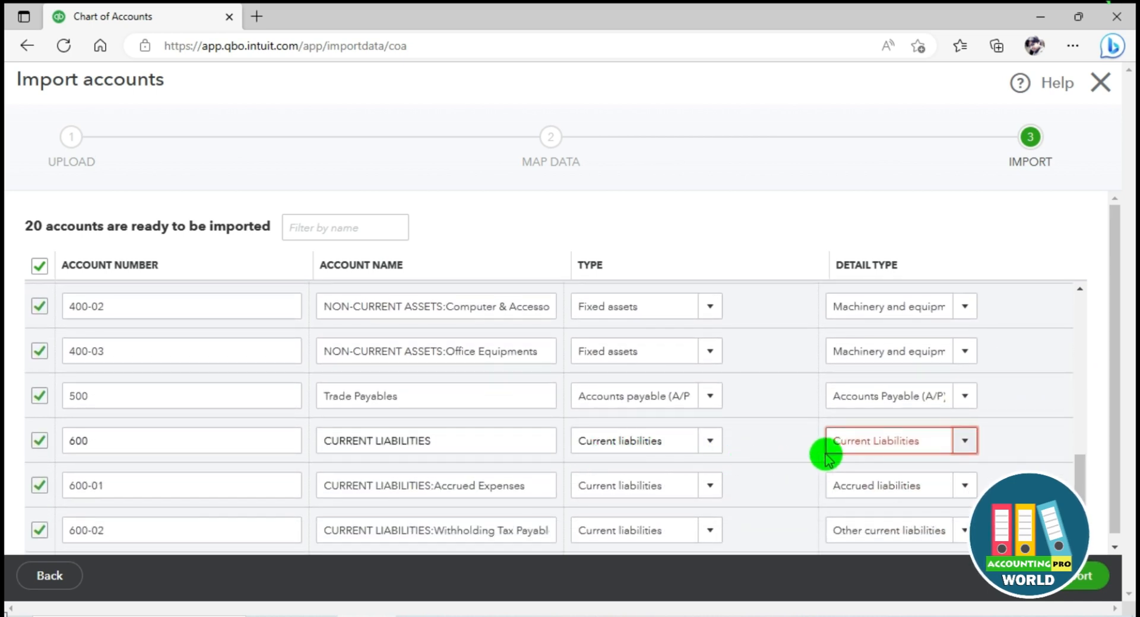
left_click(966, 441)
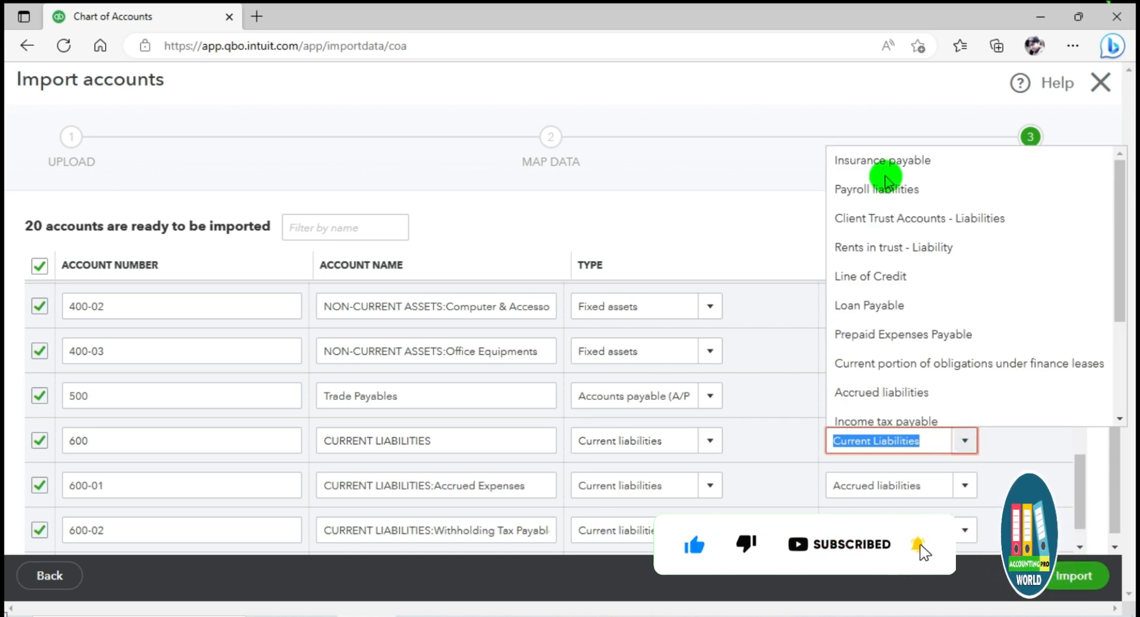
left_click_drag(1119, 261, 1122, 333)
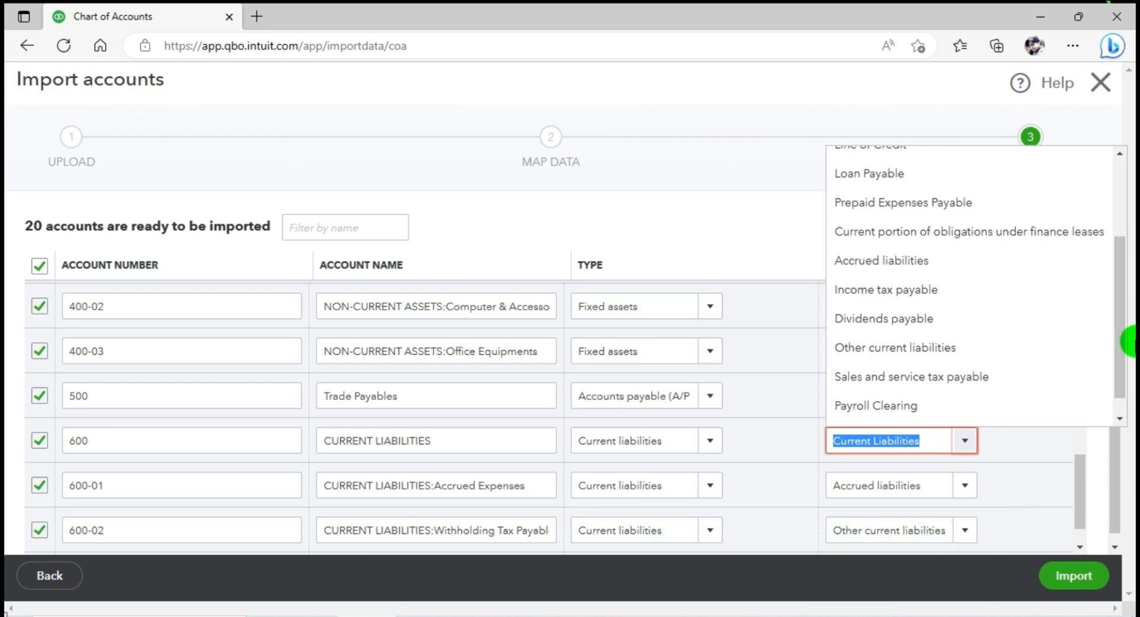
left_click(860, 350)
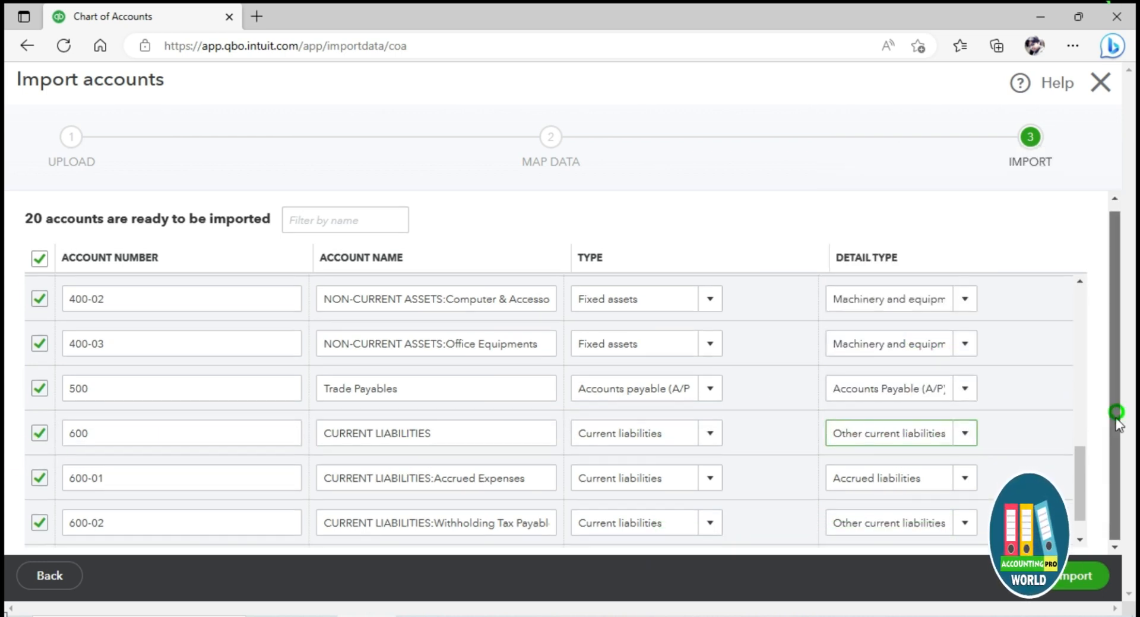
Check the remaining import rows through account 600-03, Salaries Payable, and import the accounts
scroll(1082, 499, "down", 2)
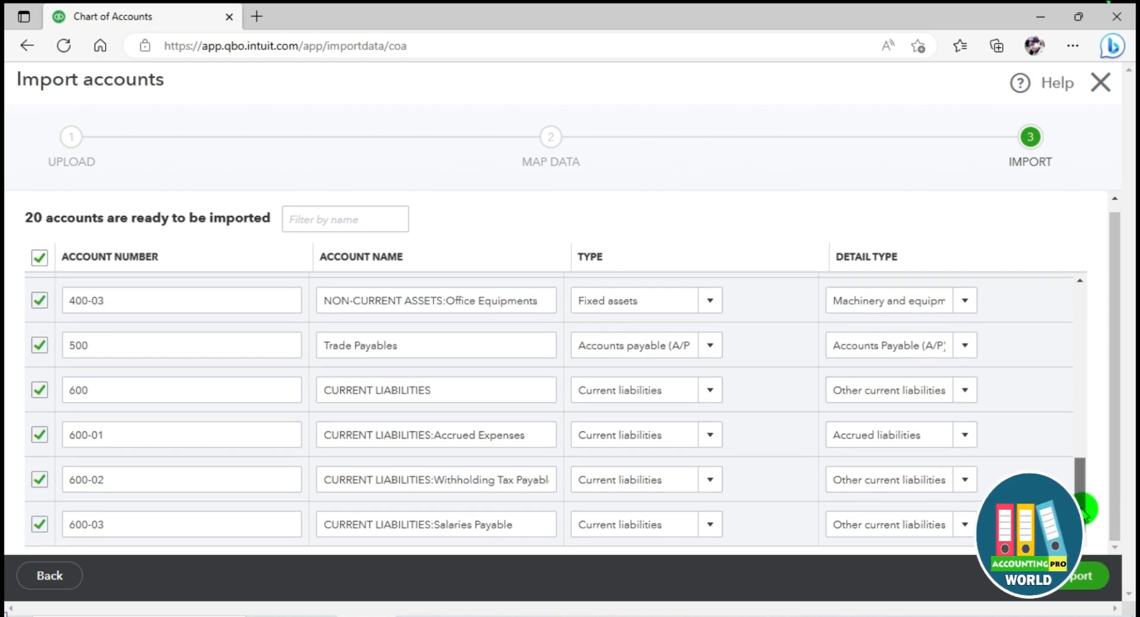
left_click_drag(1081, 506, 1091, 292)
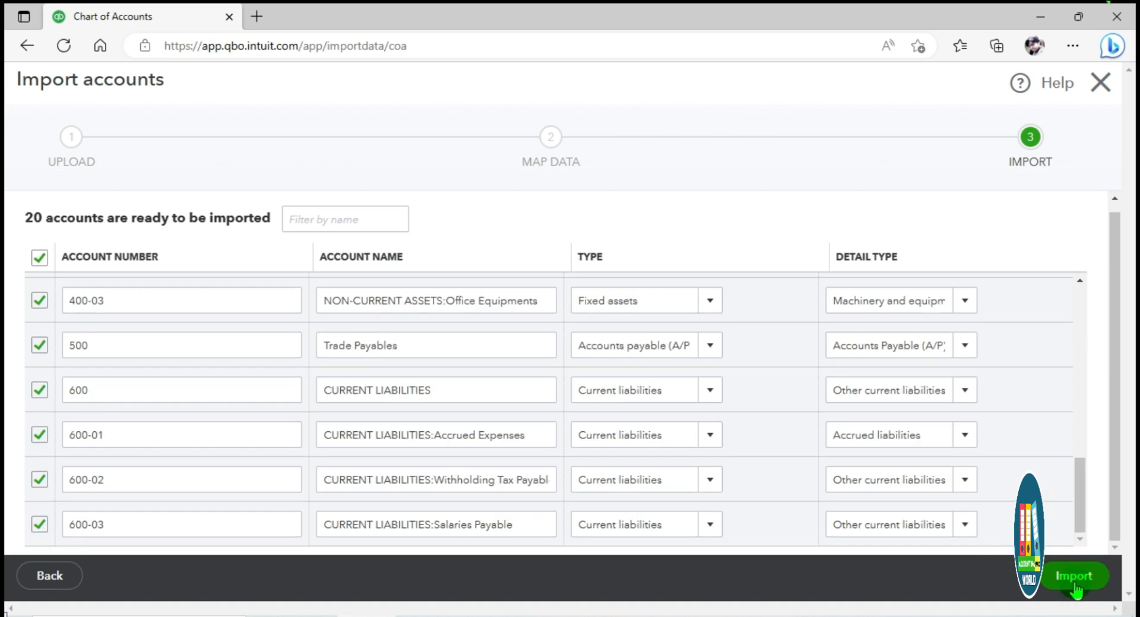
left_click(1075, 583)
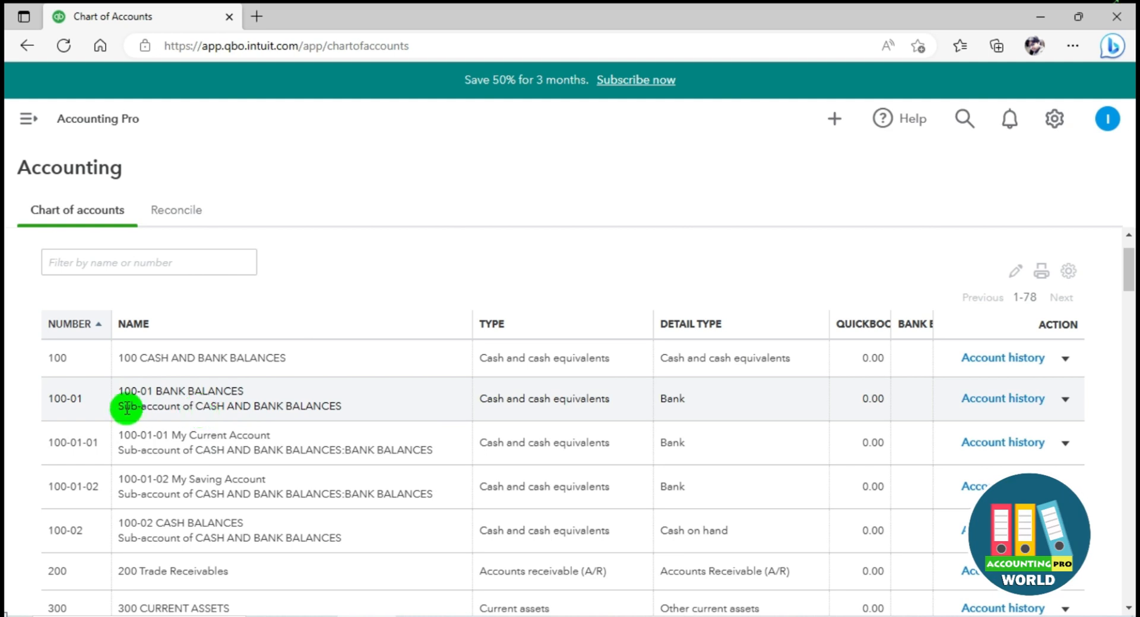
Check the parent of imported account 100-01 and arrange the QuickBooks chart of accounts and the Excel sheet's account columns side by side
left_click_drag(159, 408, 368, 410)
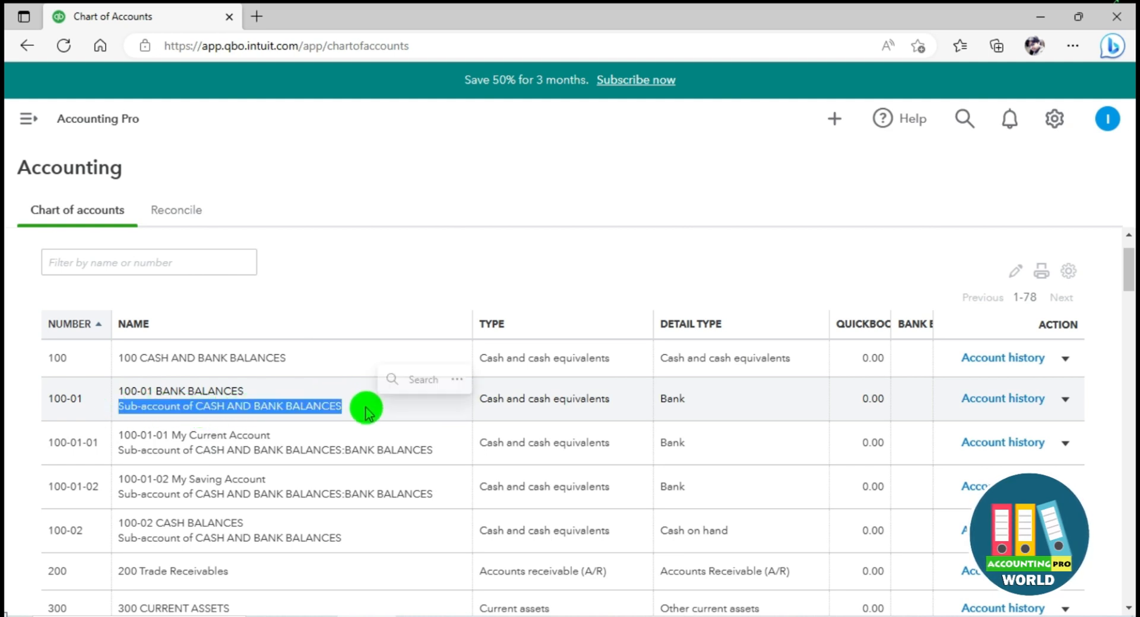
left_click(1078, 20)
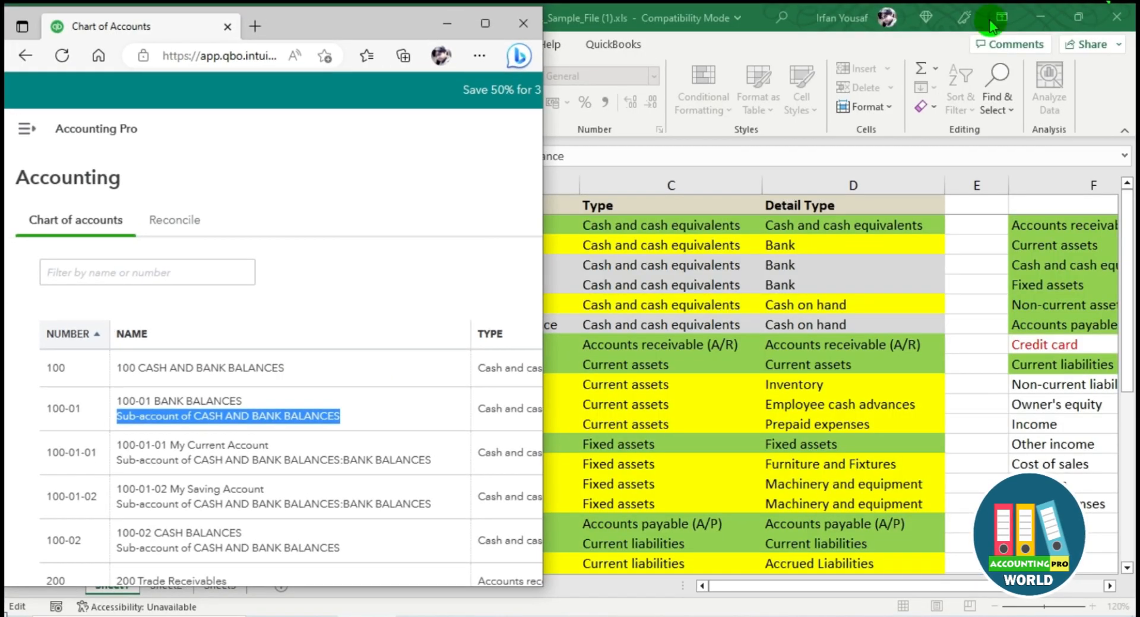
left_click(1078, 18)
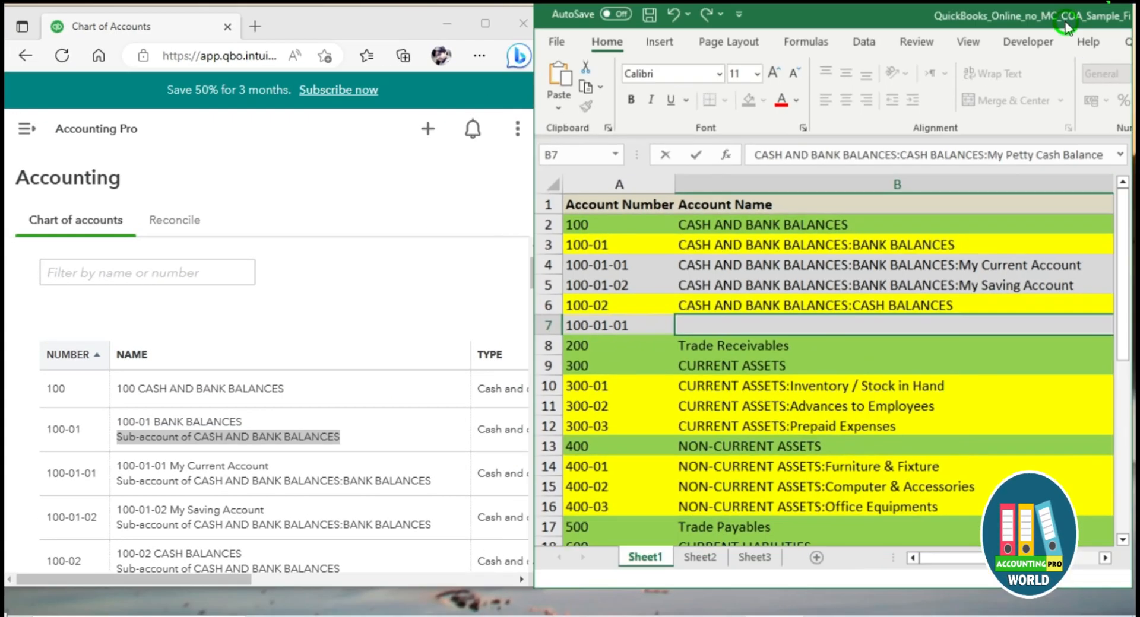
left_click(670, 331)
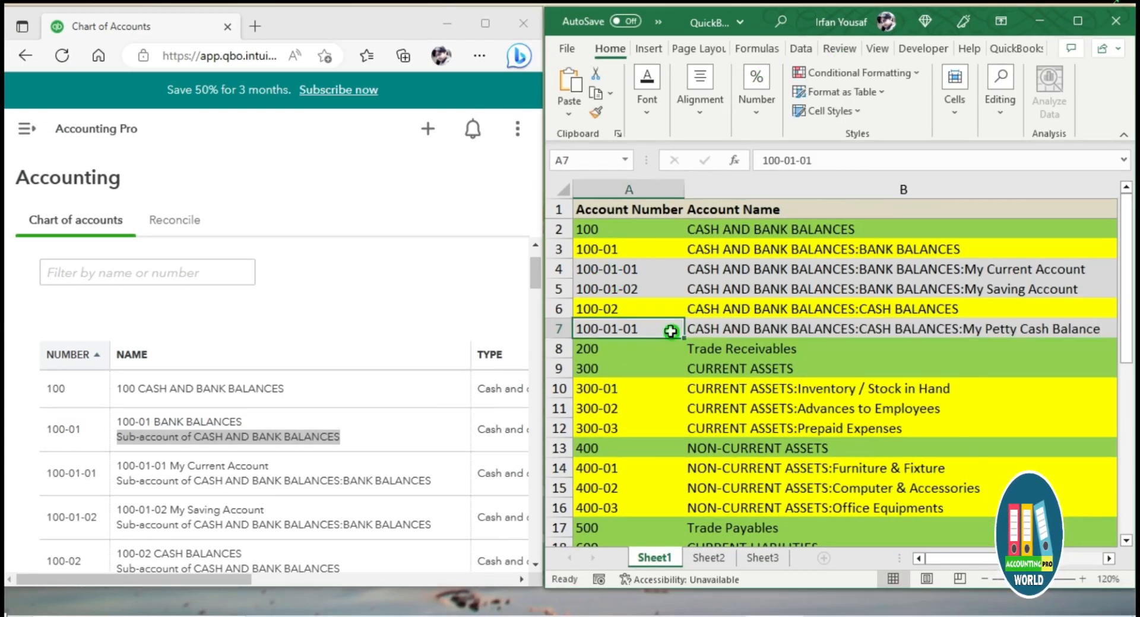
left_click(707, 270)
left_click(719, 257)
key("Up")
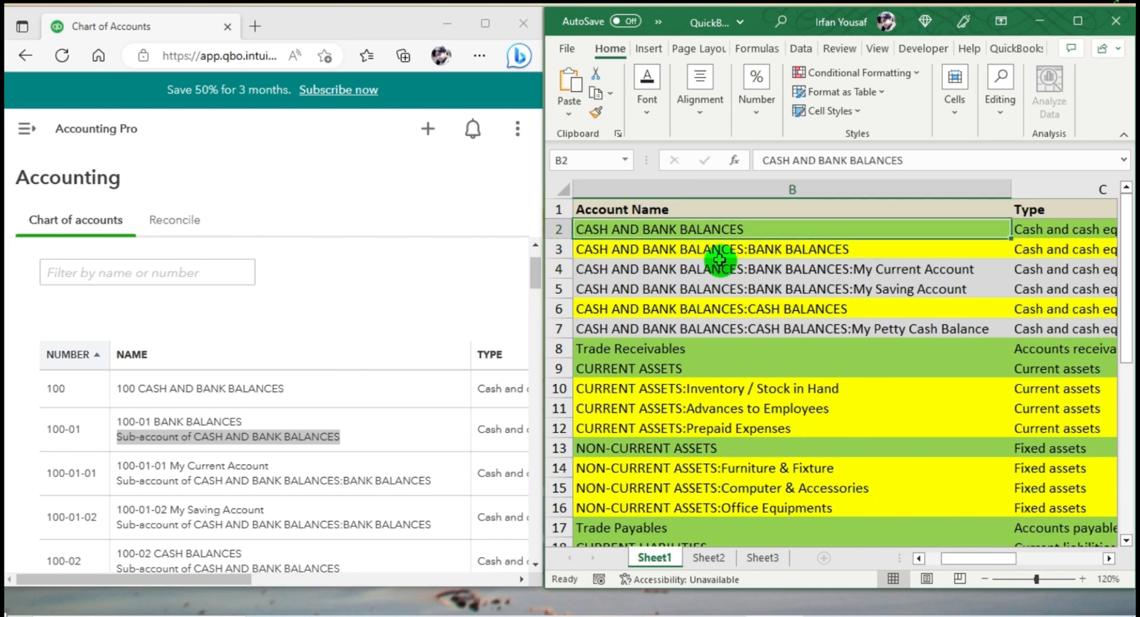
key("Left")
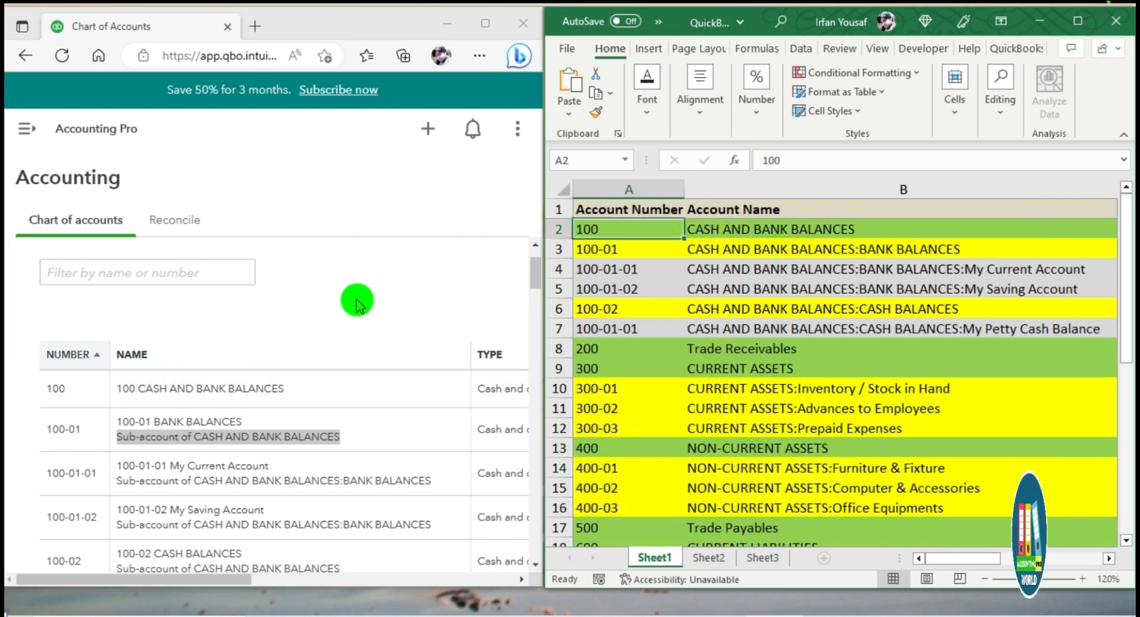
Compare the numbers, names and parent of imported accounts 100 and 100-01 with rows 2 and 3 of the Excel sheet
scroll(536, 279, "down", 2)
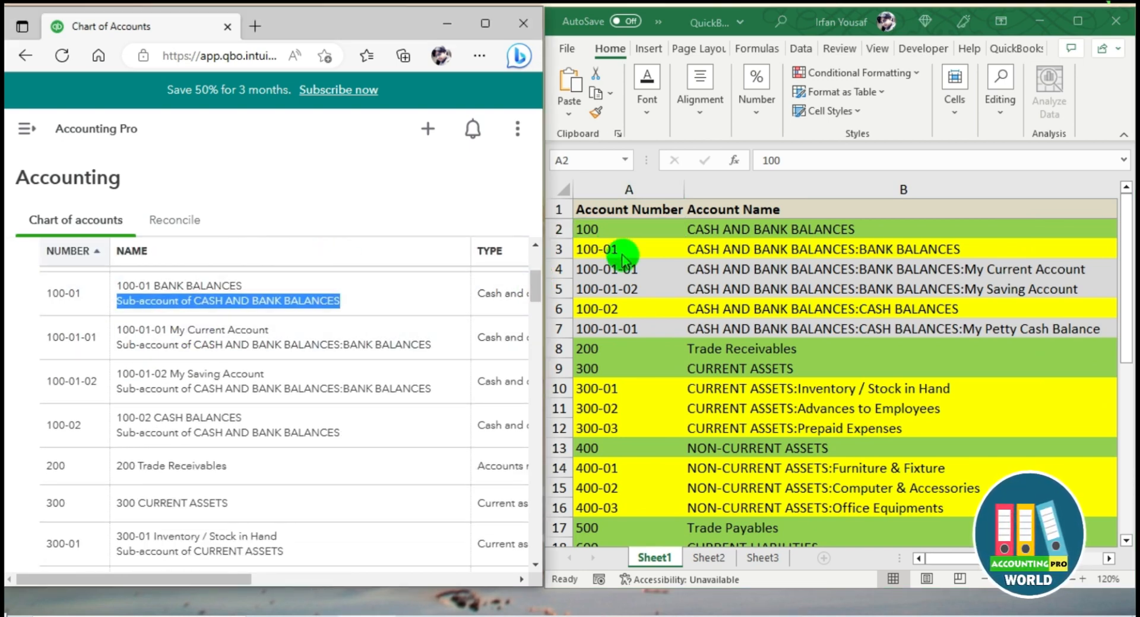
scroll(534, 274, "up", 2)
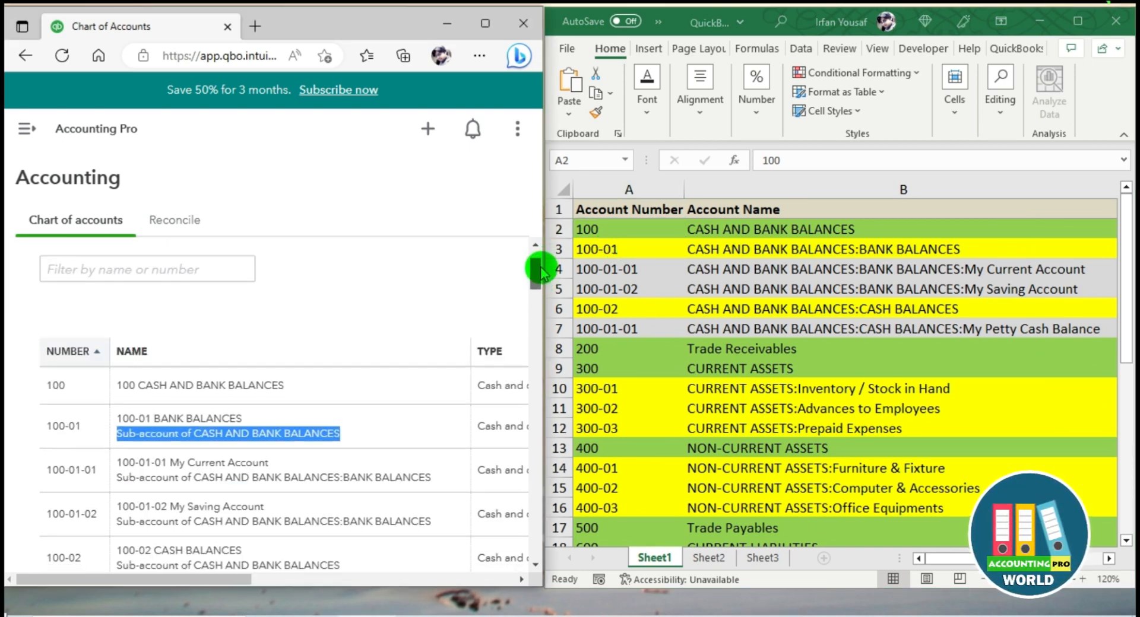
left_click(94, 382)
left_click(646, 225)
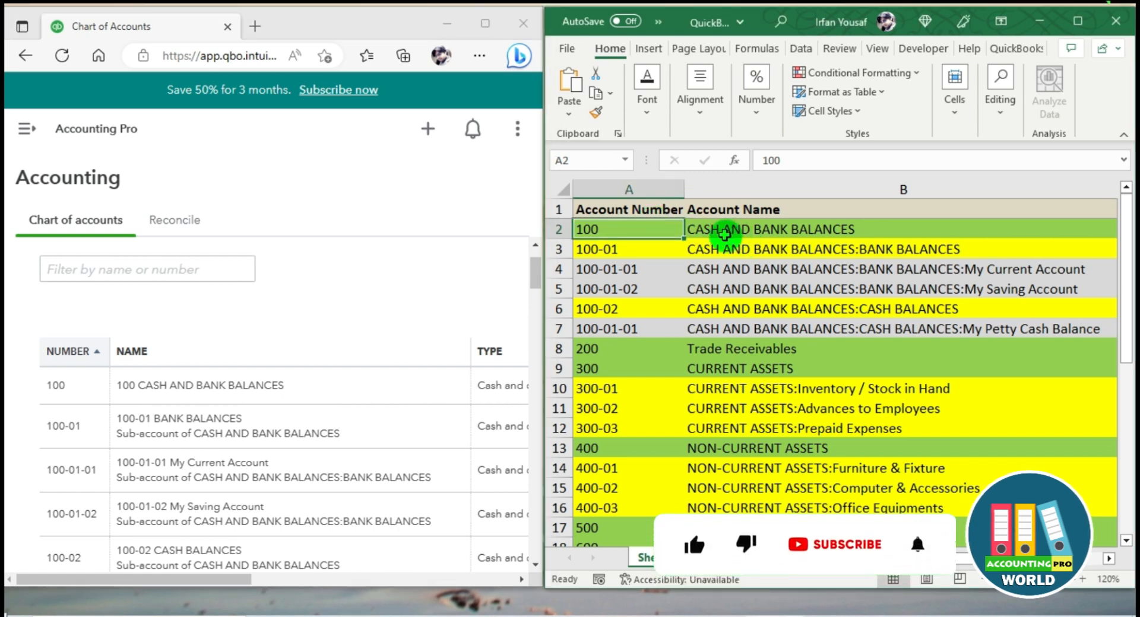
left_click(723, 233)
left_click(48, 427)
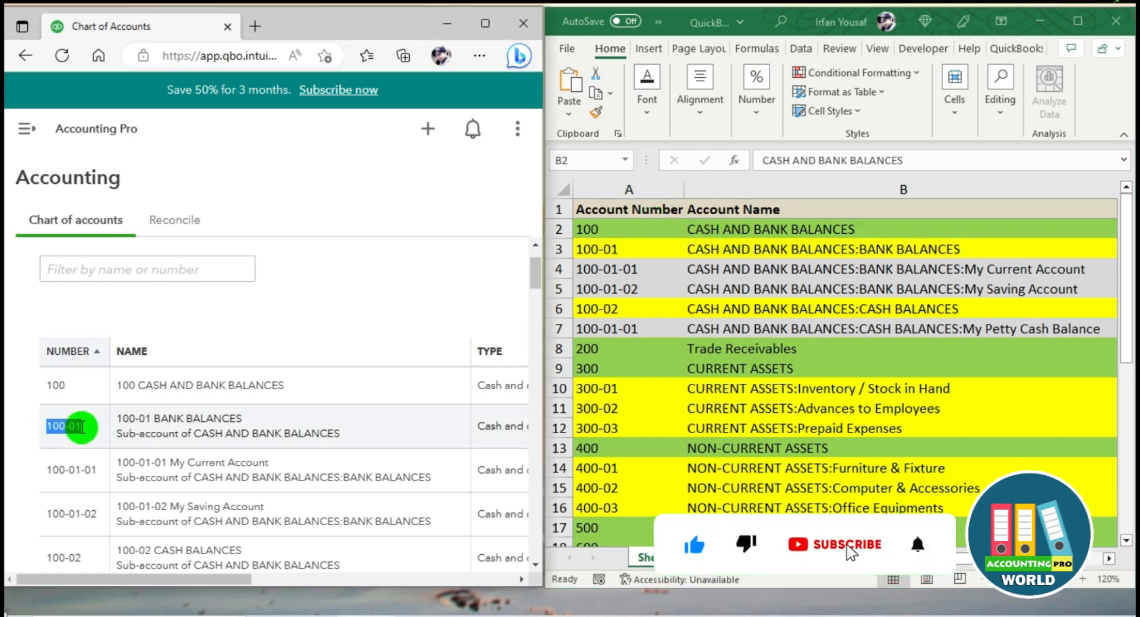
left_click(602, 248)
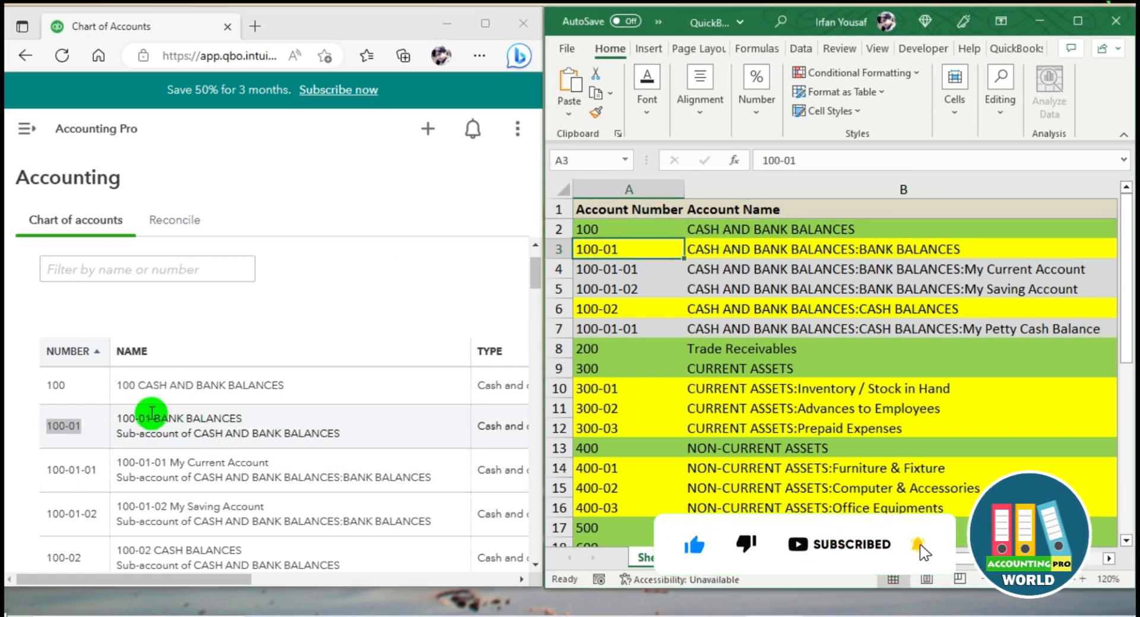
left_click(785, 250)
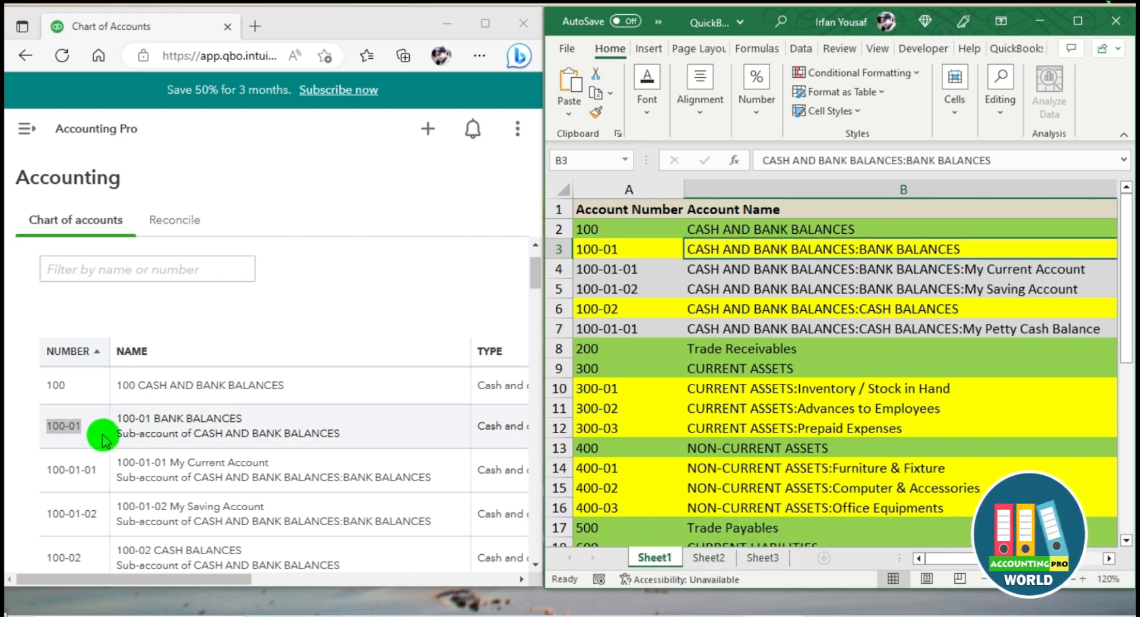
left_click_drag(117, 438, 344, 436)
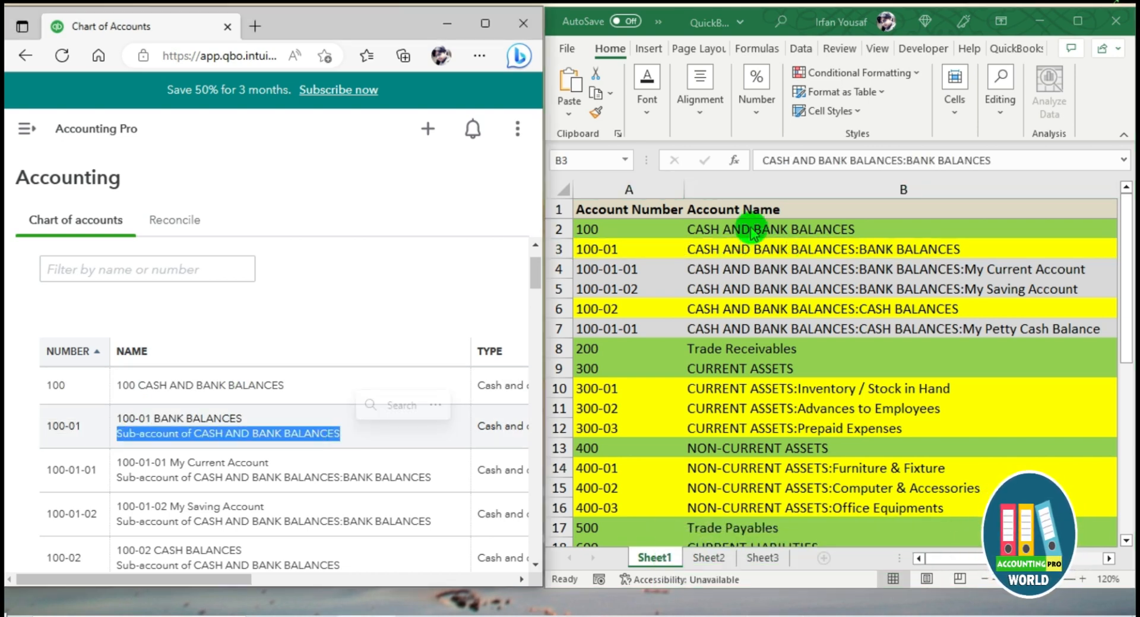
left_click(749, 249)
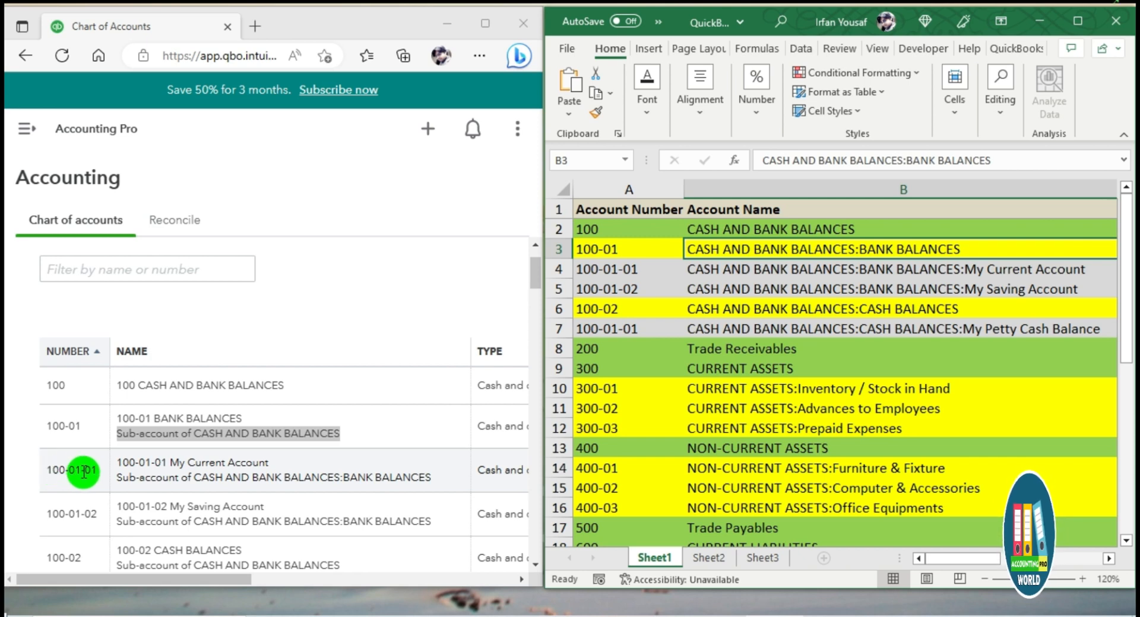
Compare the name and parent accounts of 100-01-01, My Current Account, with the matching rows in the Excel sheet
left_click(613, 267)
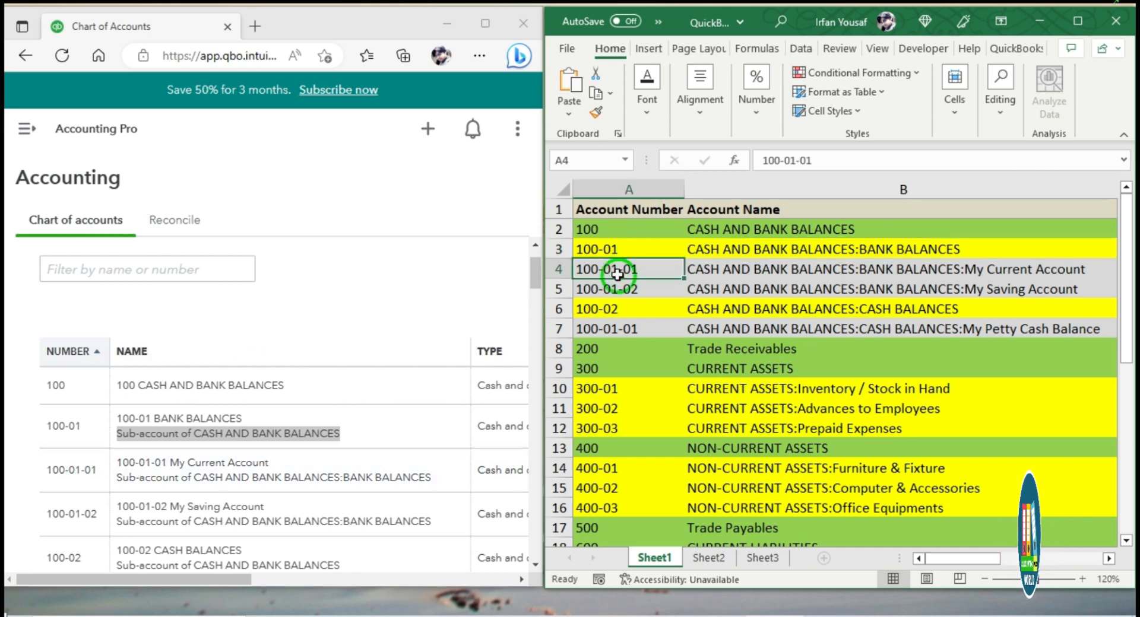
left_click(968, 260)
left_click_drag(170, 462, 268, 463)
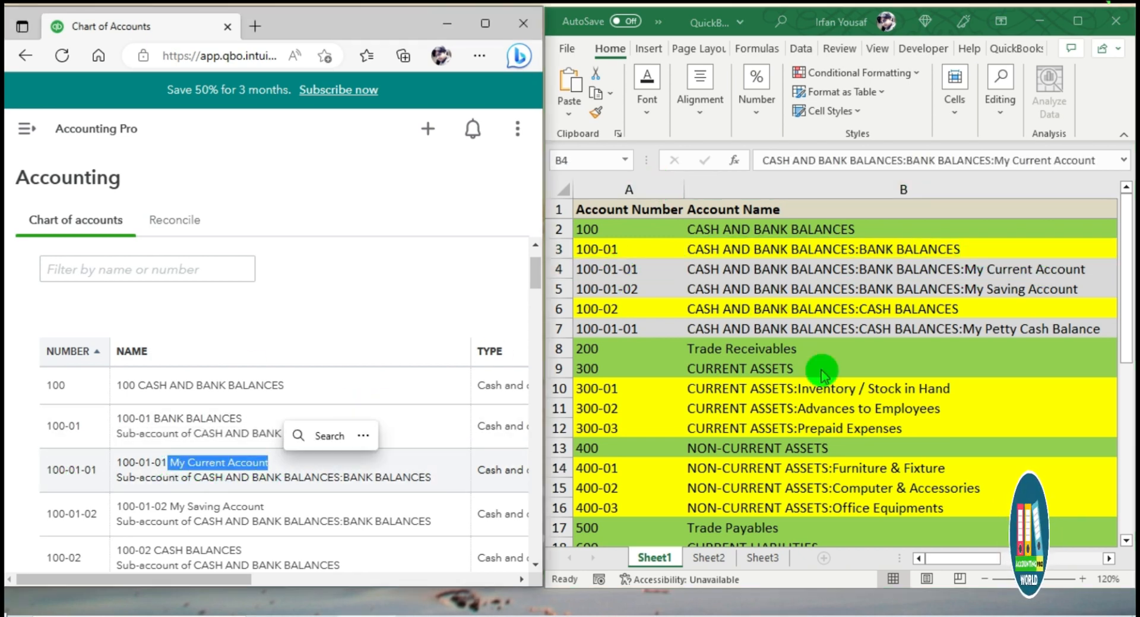
left_click_drag(194, 477, 454, 475)
left_click(826, 244)
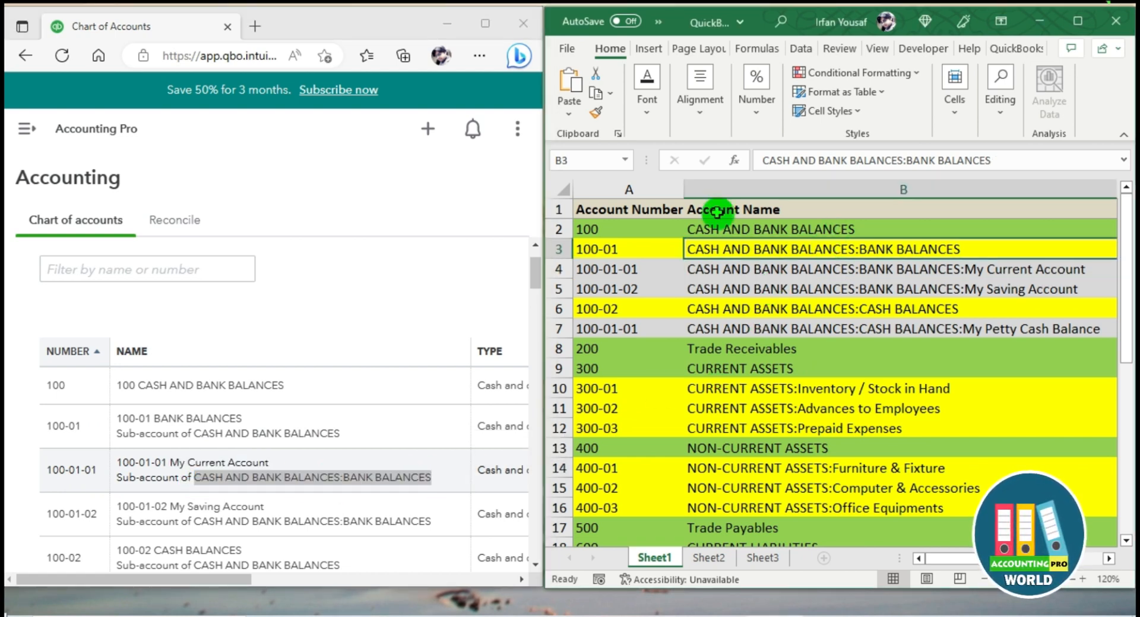
Maximize the QuickBooks window and review the rest of the imported accounts down to 600-03, Salaries Payable
left_click(481, 23)
left_click_drag(1132, 281, 1133, 284)
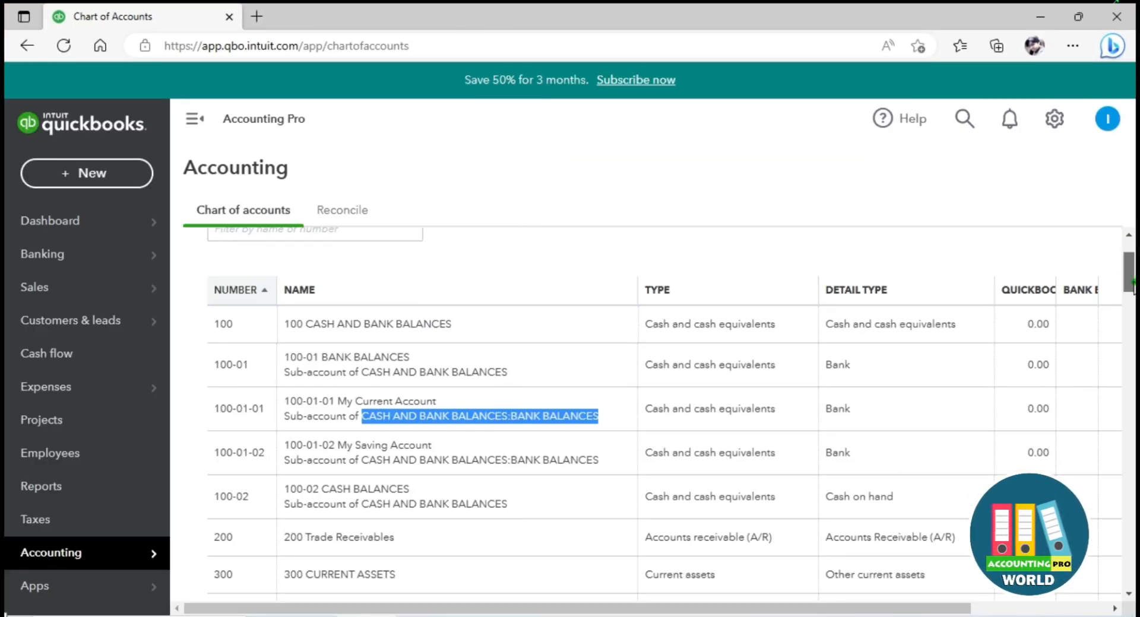
scroll(1127, 284, "down", 3)
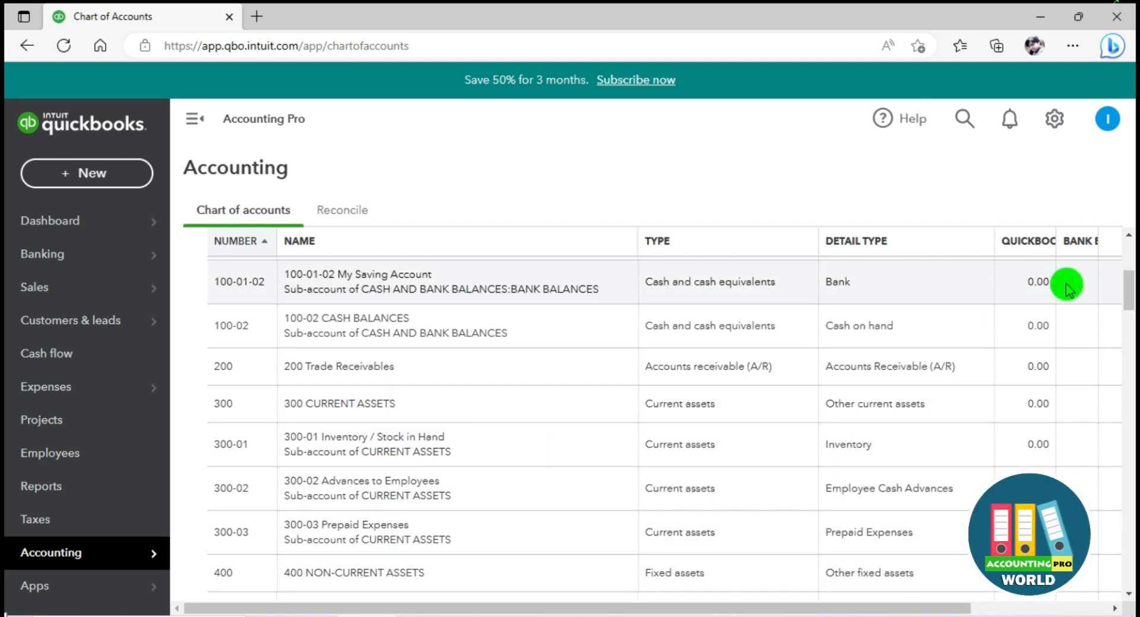
left_click_drag(1123, 280, 1127, 319)
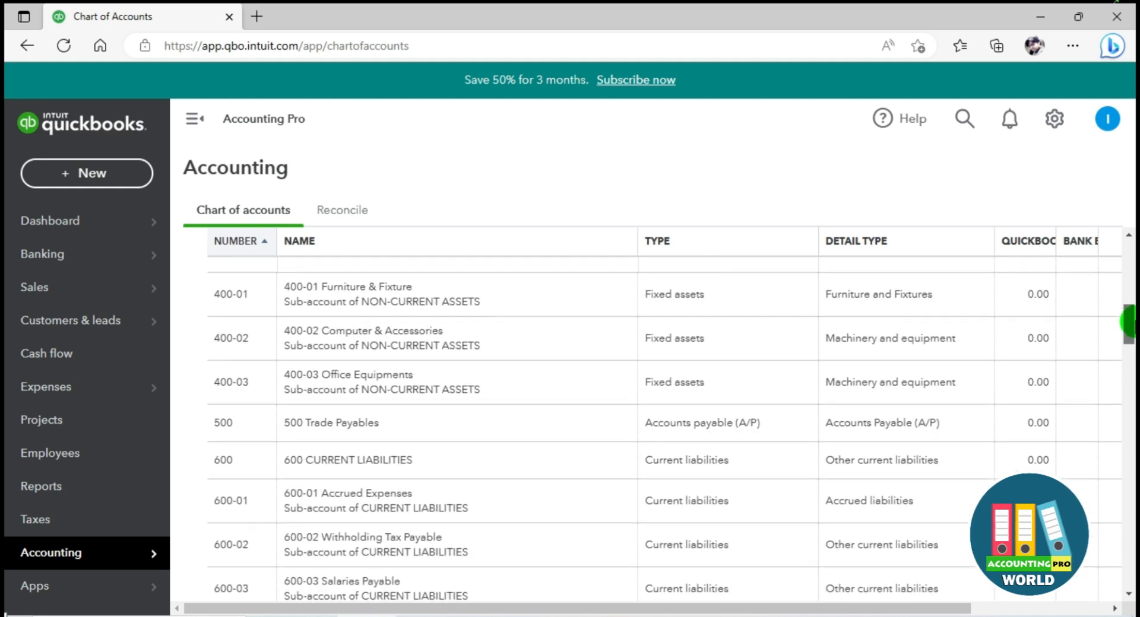
left_click_drag(727, 606, 554, 130)
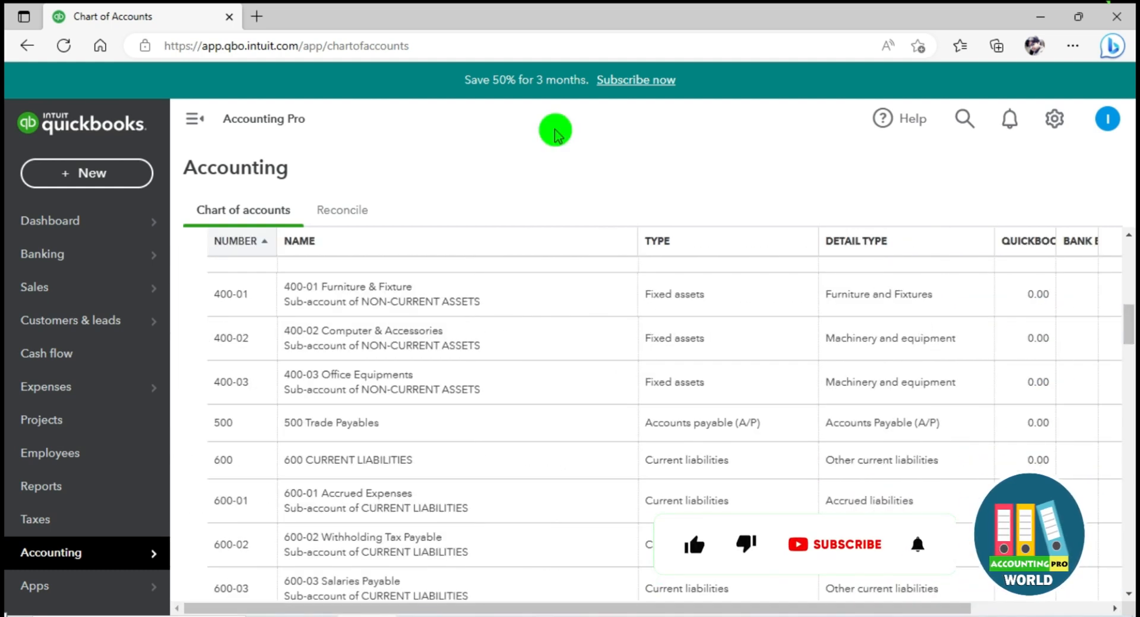